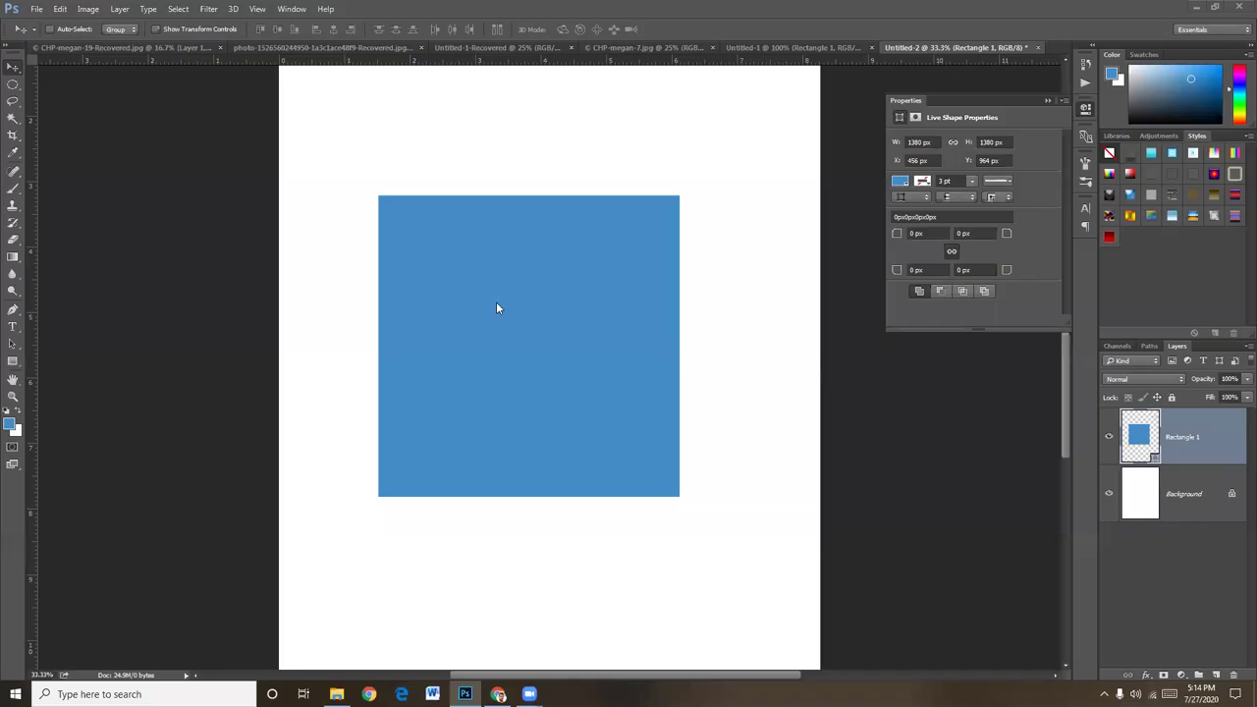
# - Move the blue square slightly down and right, to X 498 px, Y 1165 px
pyautogui.click(13, 67)
pyautogui.moveTo(469, 254)
pyautogui.mouseDown()
pyautogui.moveTo(452, 318)
pyautogui.moveTo(486, 316)
pyautogui.mouseUp()
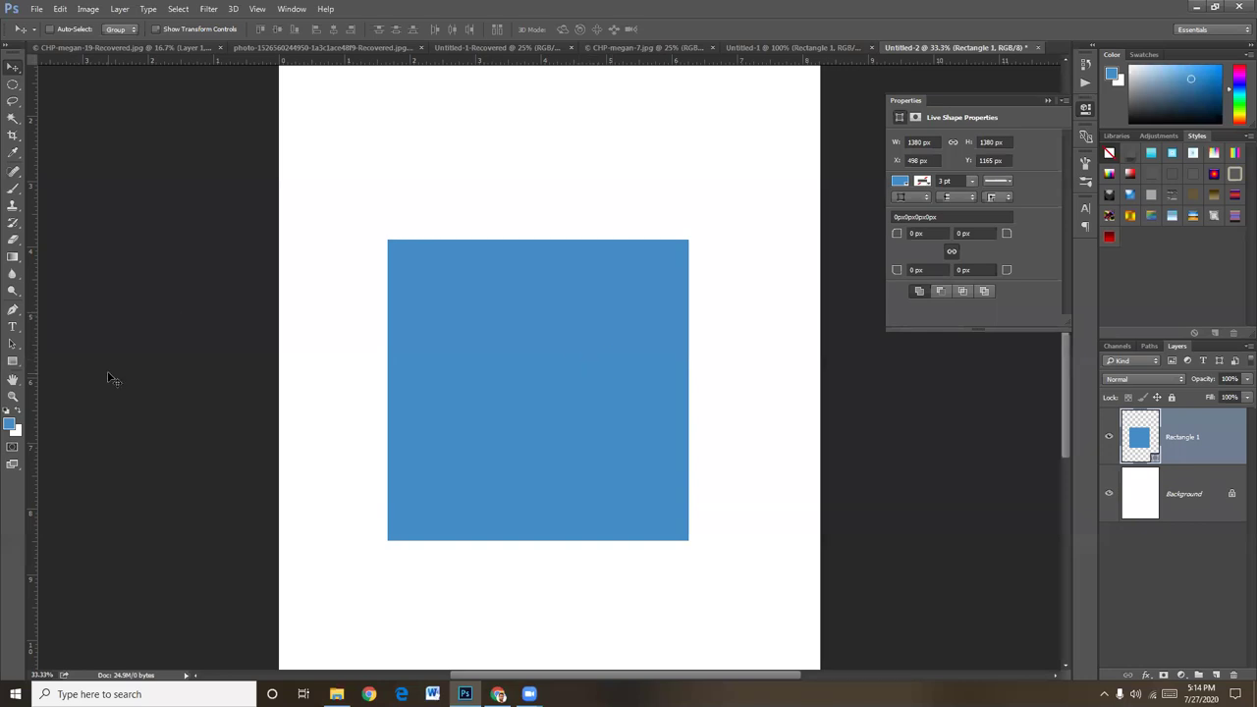
# - Give the blue square a black 3 pt stroke and nudge it left to X 363 px
pyautogui.click(12, 361)
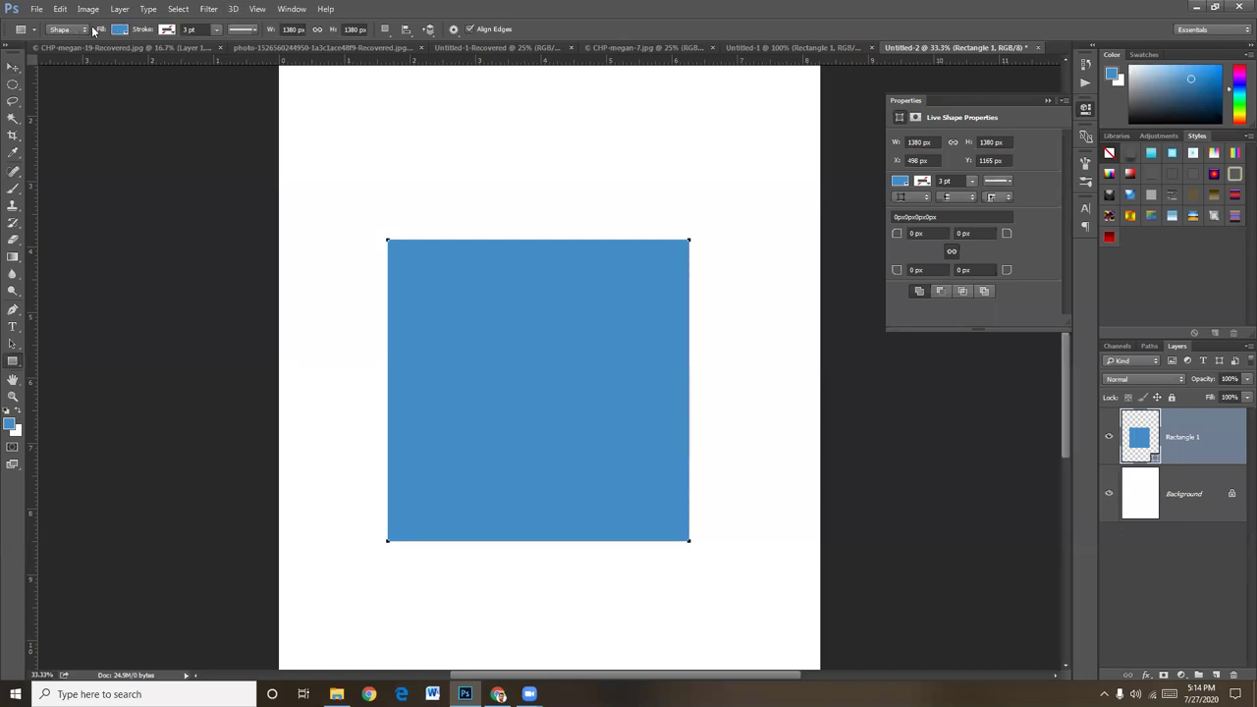
pyautogui.click(169, 32)
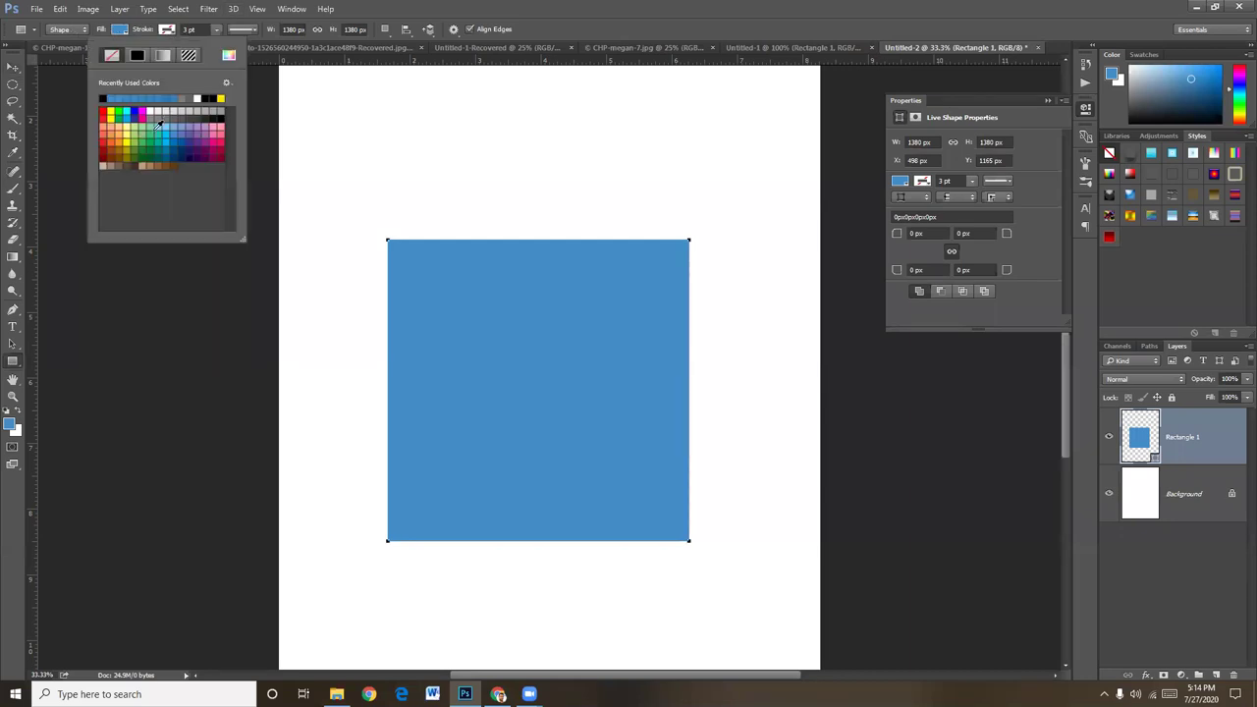
pyautogui.click(224, 114)
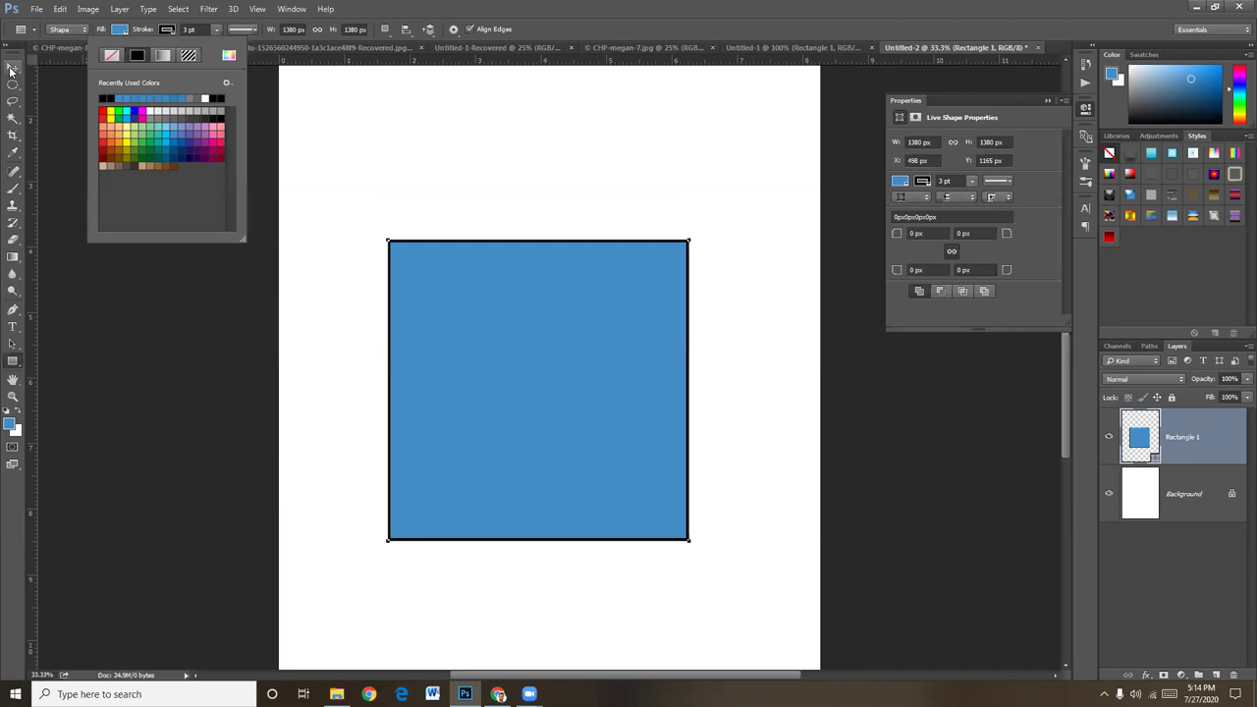
pyautogui.press('Escape')
pyautogui.press('v')
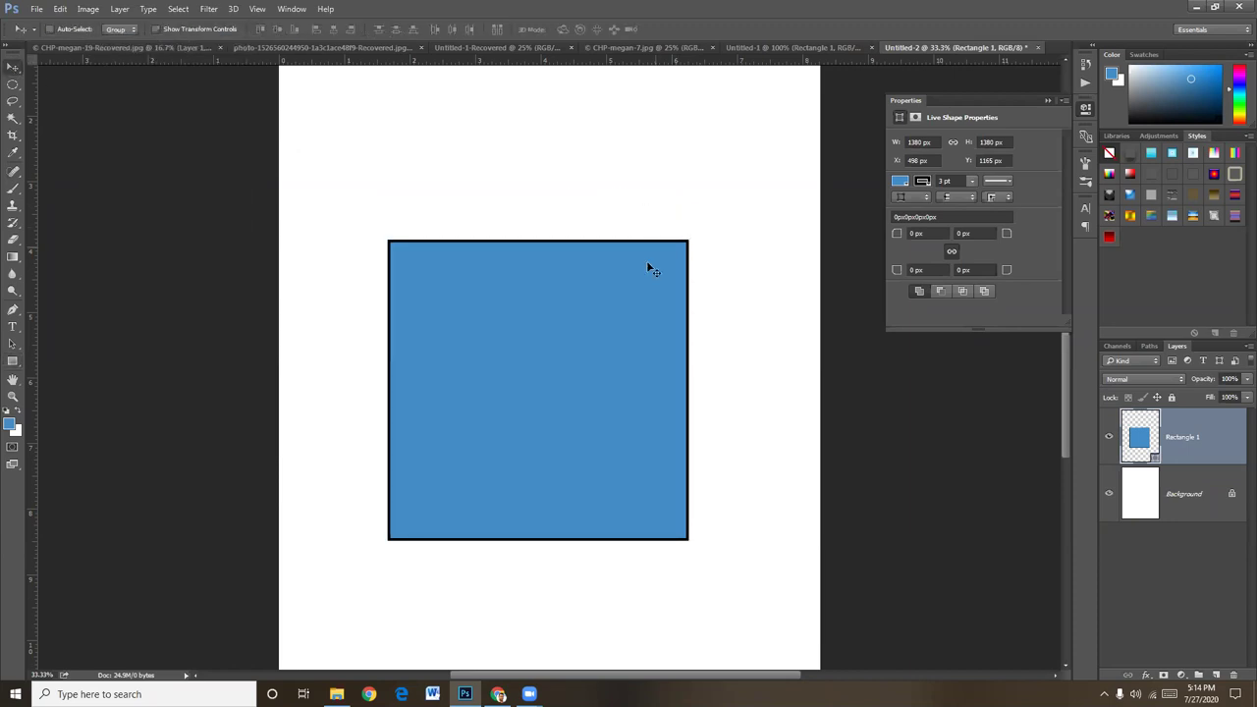
pyautogui.hotkey('shift', 'Left')
pyautogui.hotkey('shift', 'Left')
pyautogui.hotkey('shift', 'Left')
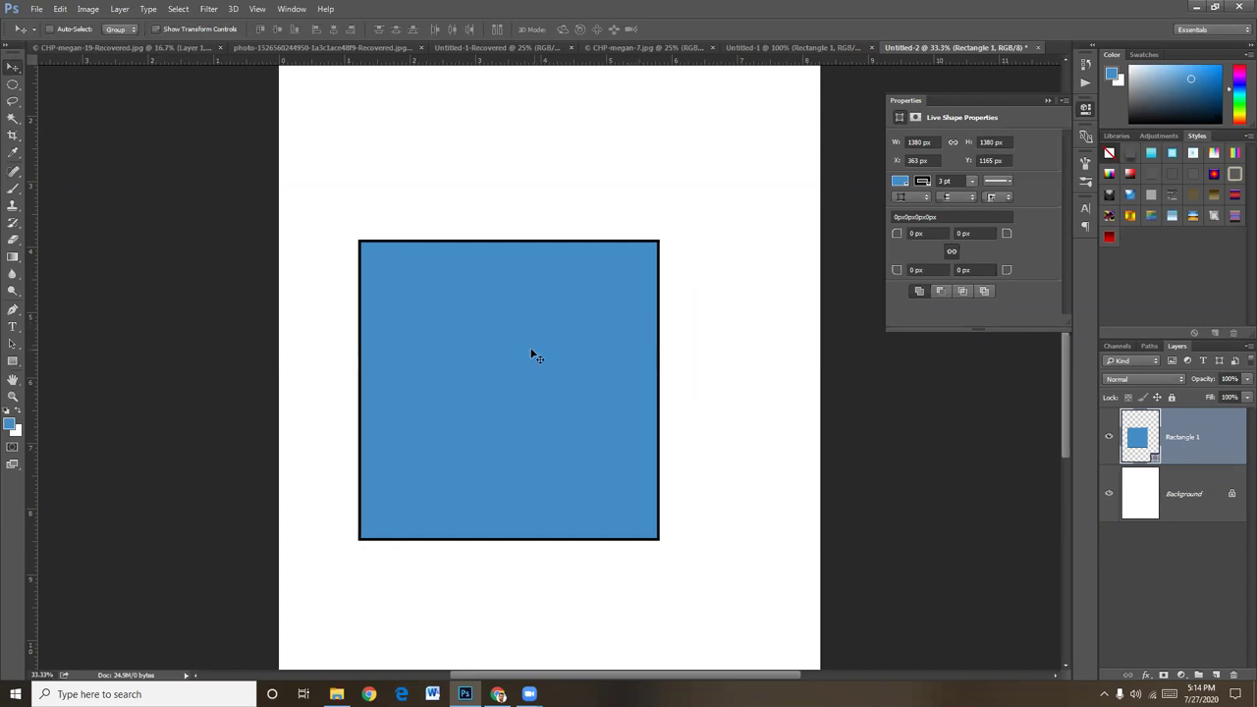
# - Centre the outlined square horizontally with Free Transform, keeping it at 100% width and height
pyautogui.moveTo(531, 354); pyautogui.dragTo(576, 344)
pyautogui.hotkey('ctrl', 't')
pyautogui.hotkey('ctrl', '+')
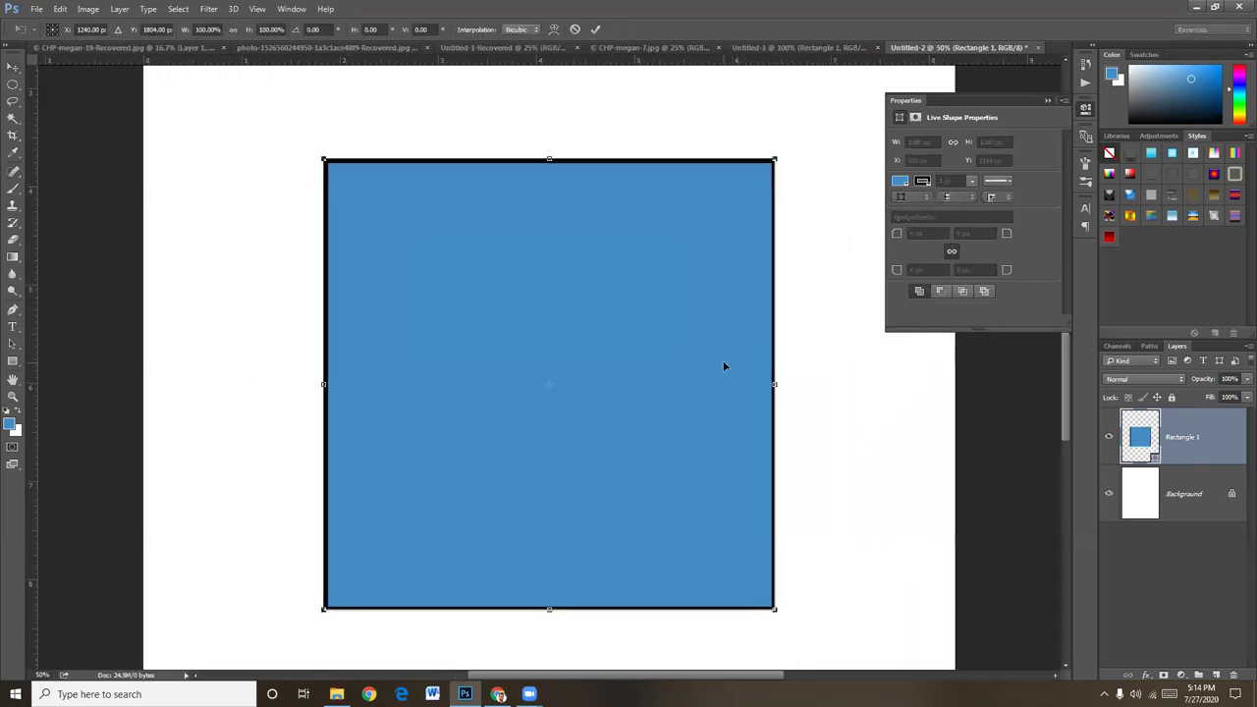
pyautogui.hotkey('ctrl', '+')
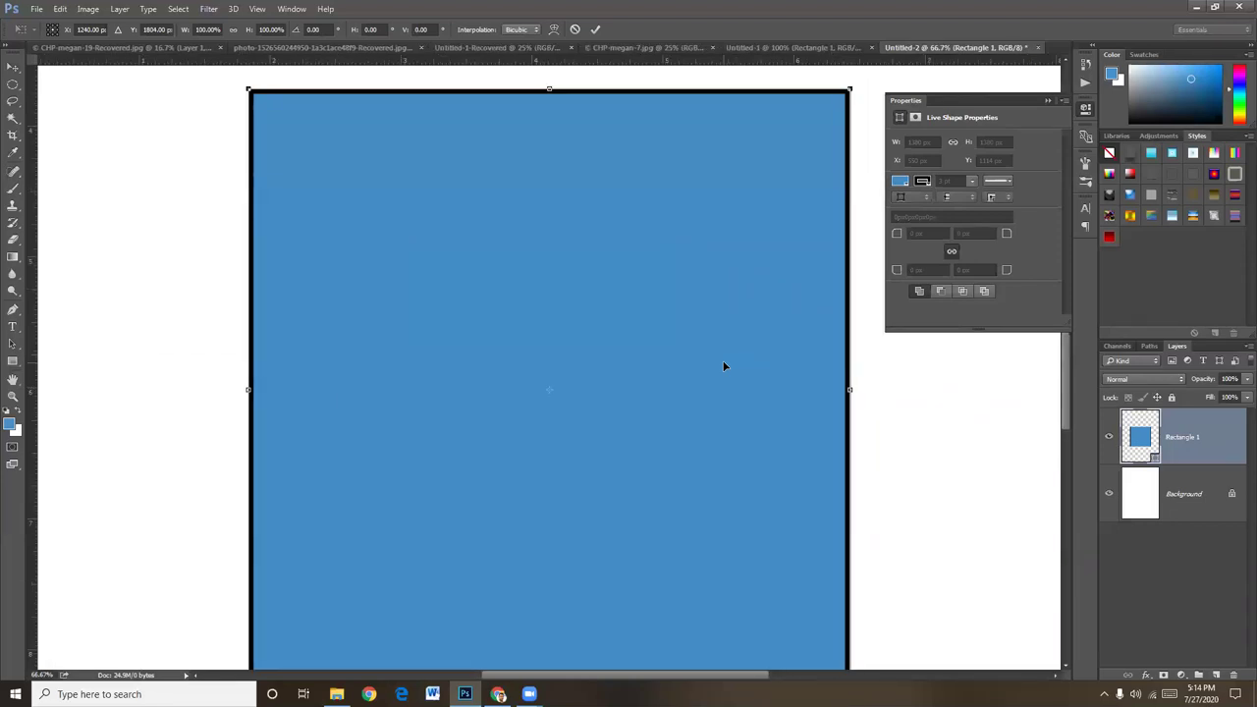
pyautogui.moveTo(615, 255); pyautogui.dragTo(597, 257)
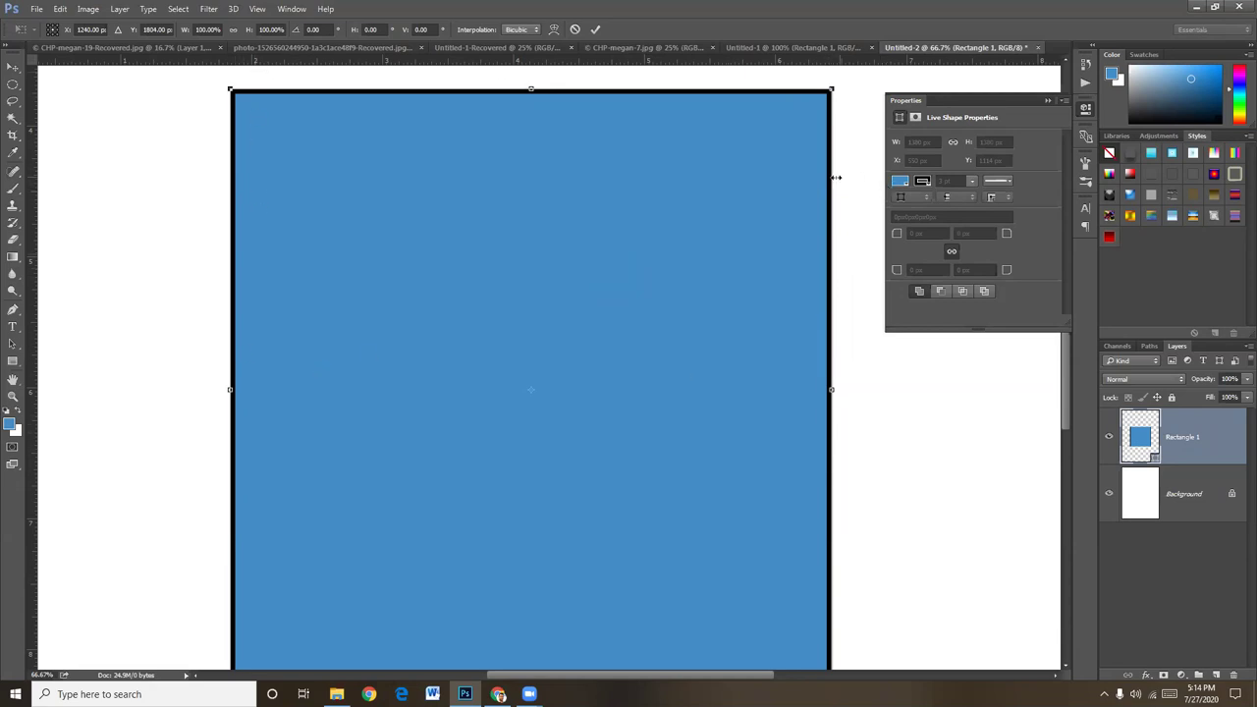
pyautogui.hotkey('ctrl', '+')
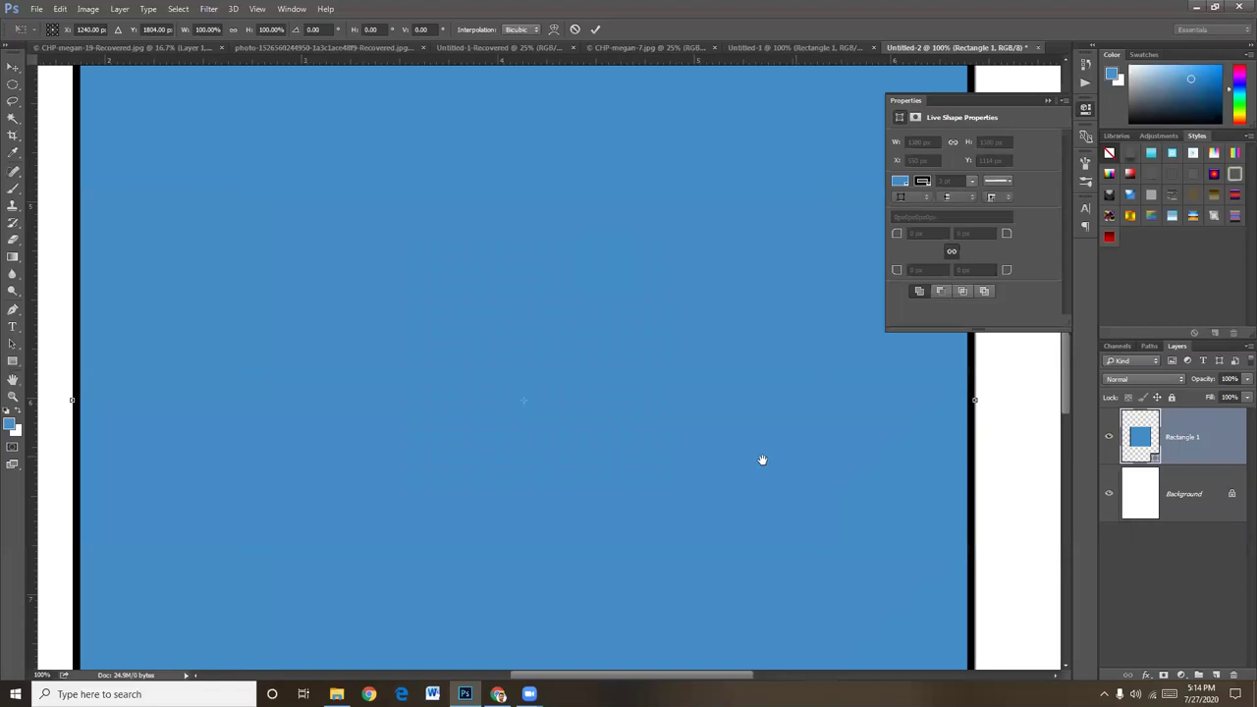
pyautogui.moveTo(760, 458); pyautogui.dragTo(616, 563)
pyautogui.moveTo(822, 295); pyautogui.dragTo(783, 384)
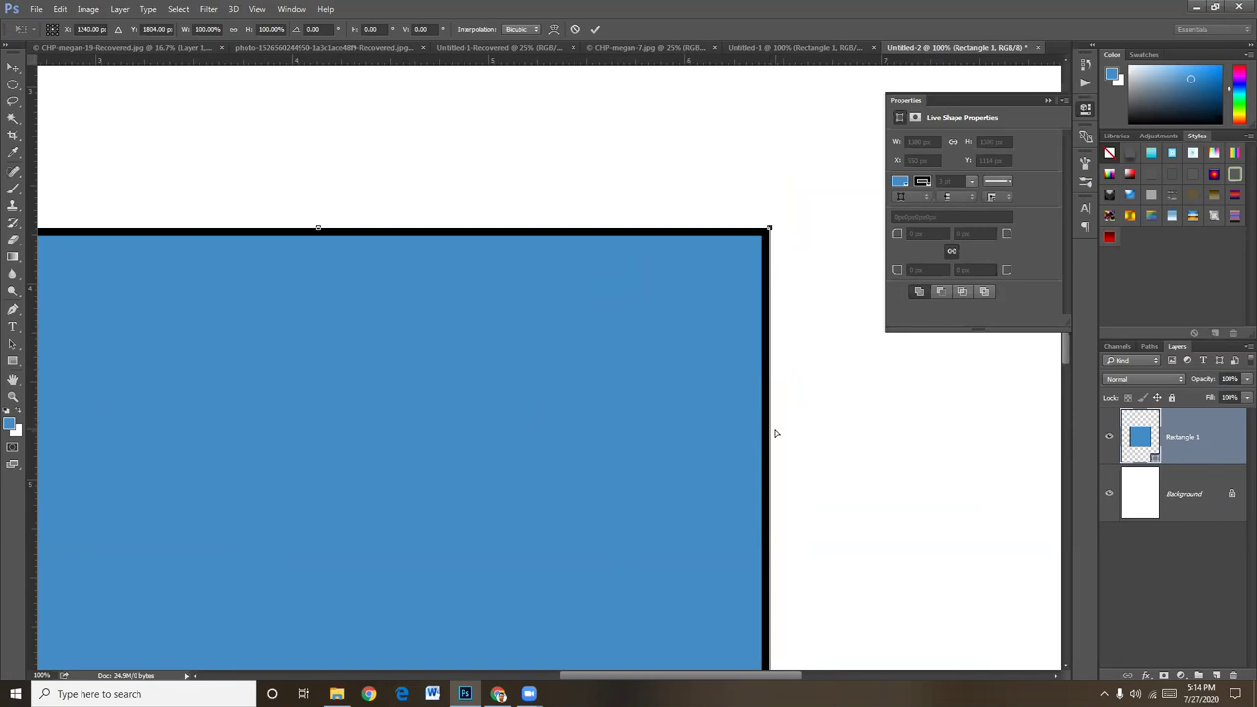
pyautogui.hotkey('ctrl', '-')
pyautogui.hotkey('ctrl', '-')
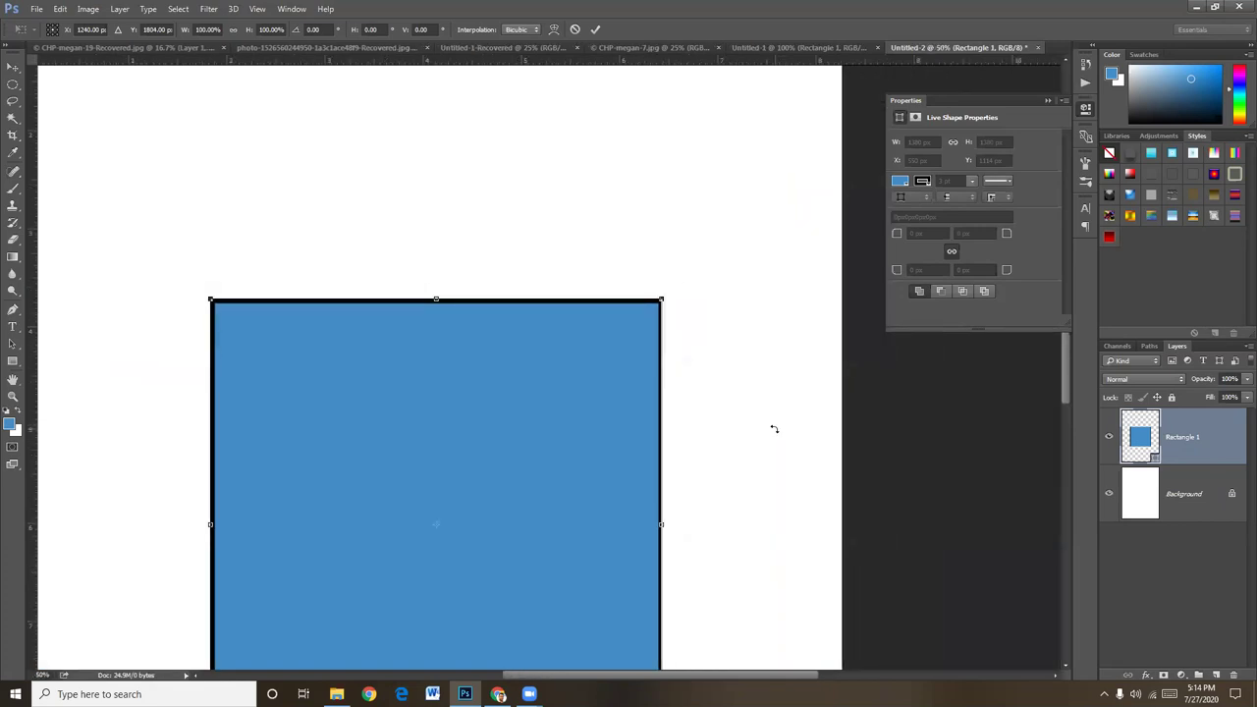
pyautogui.moveTo(513, 376); pyautogui.dragTo(576, 265)
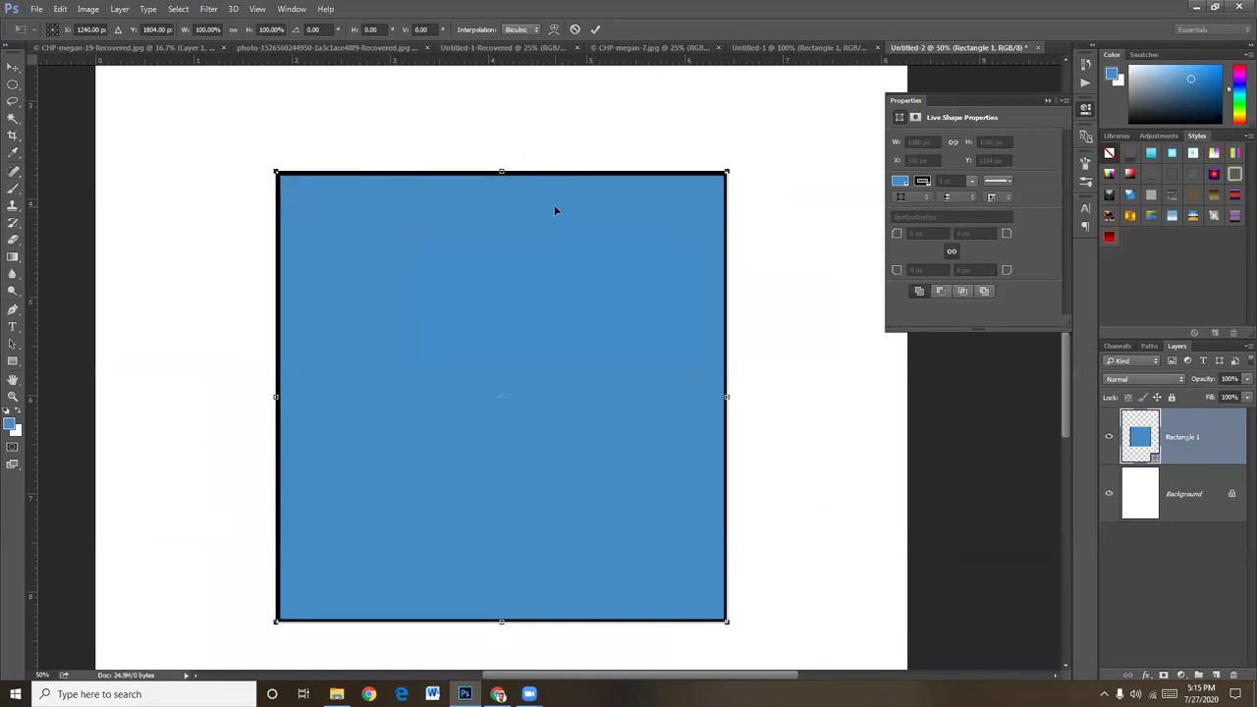
pyautogui.press('Return')
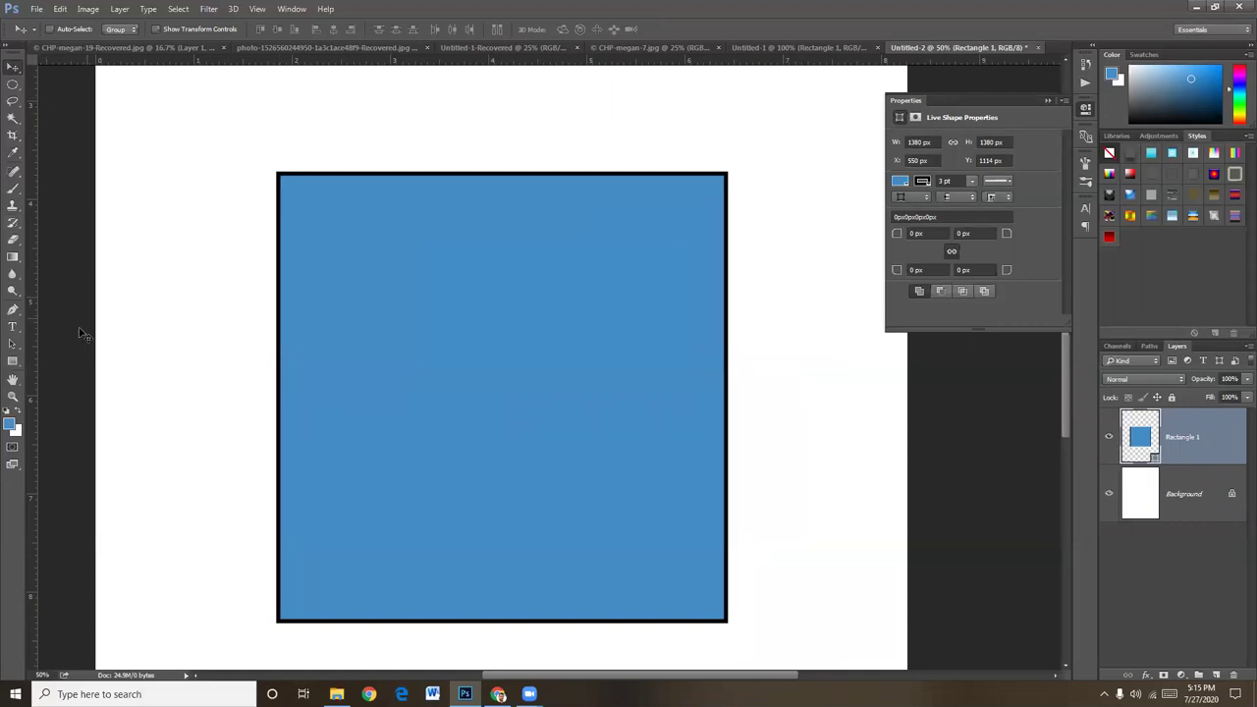
# - Select the square's whole path with Path Selection, then switch to the Pen Tool
pyautogui.click(11, 345)
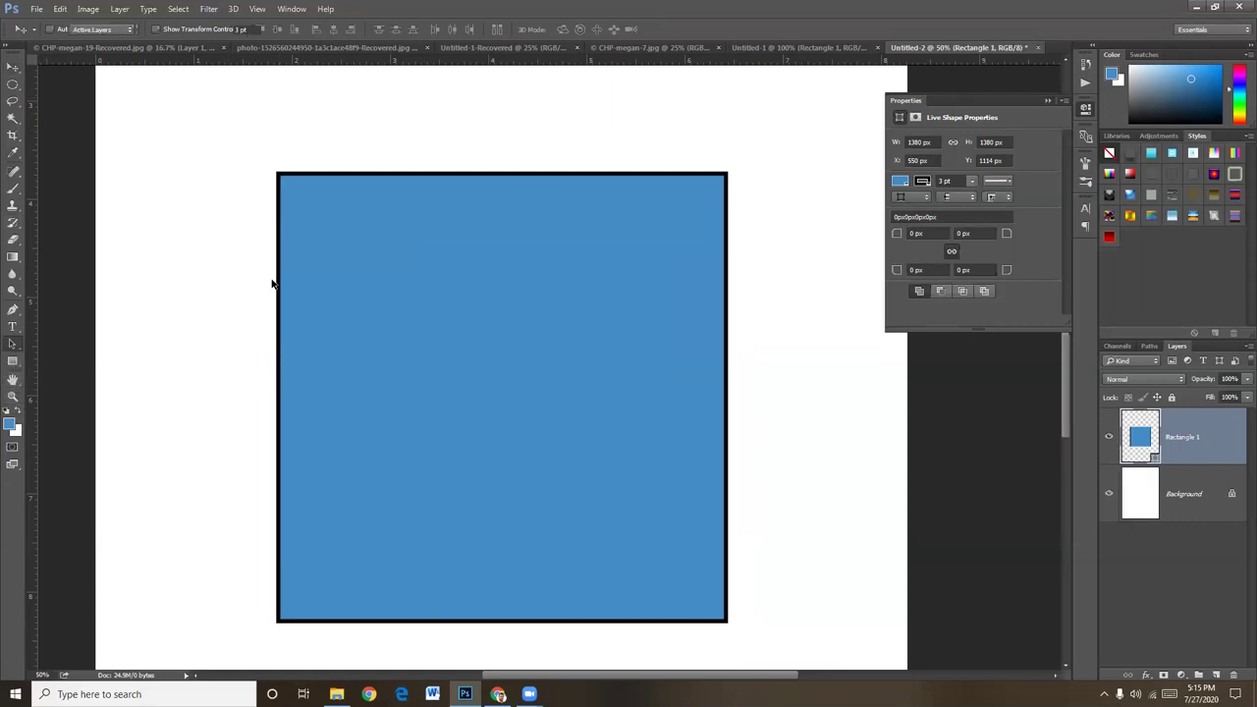
pyautogui.click(284, 256)
pyautogui.moveTo(248, 146); pyautogui.dragTo(747, 236)
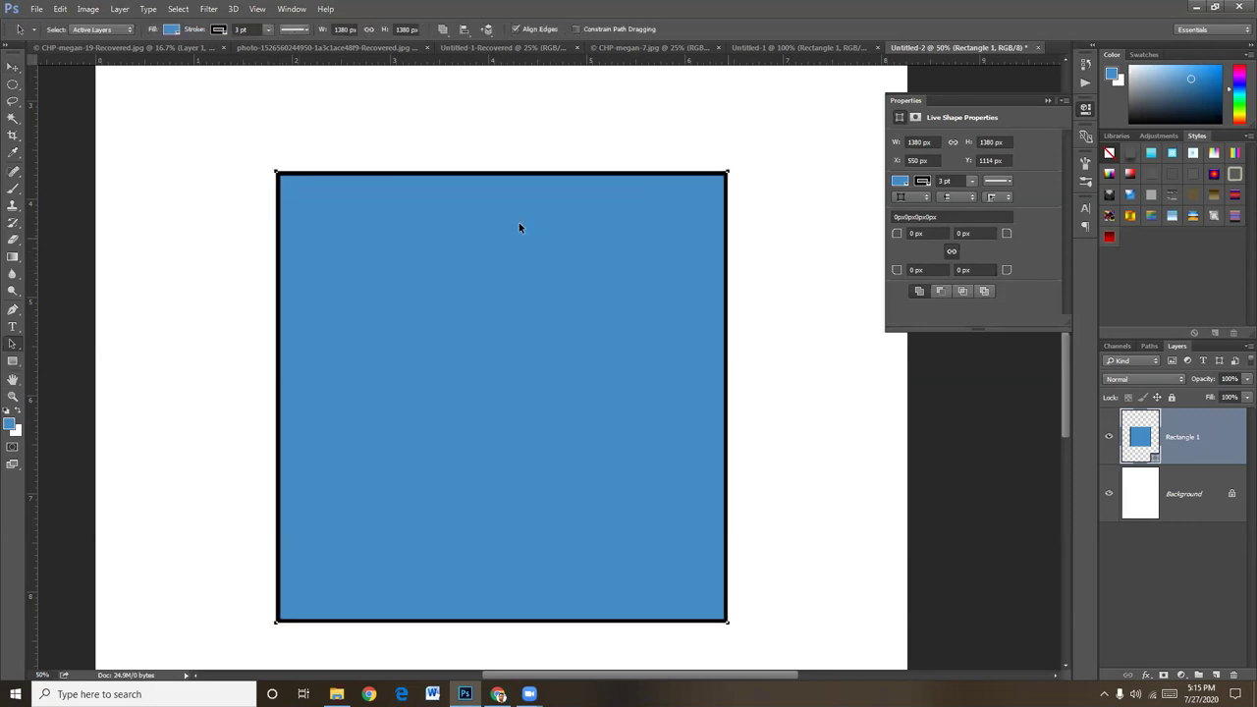
pyautogui.rightClick(13, 344)
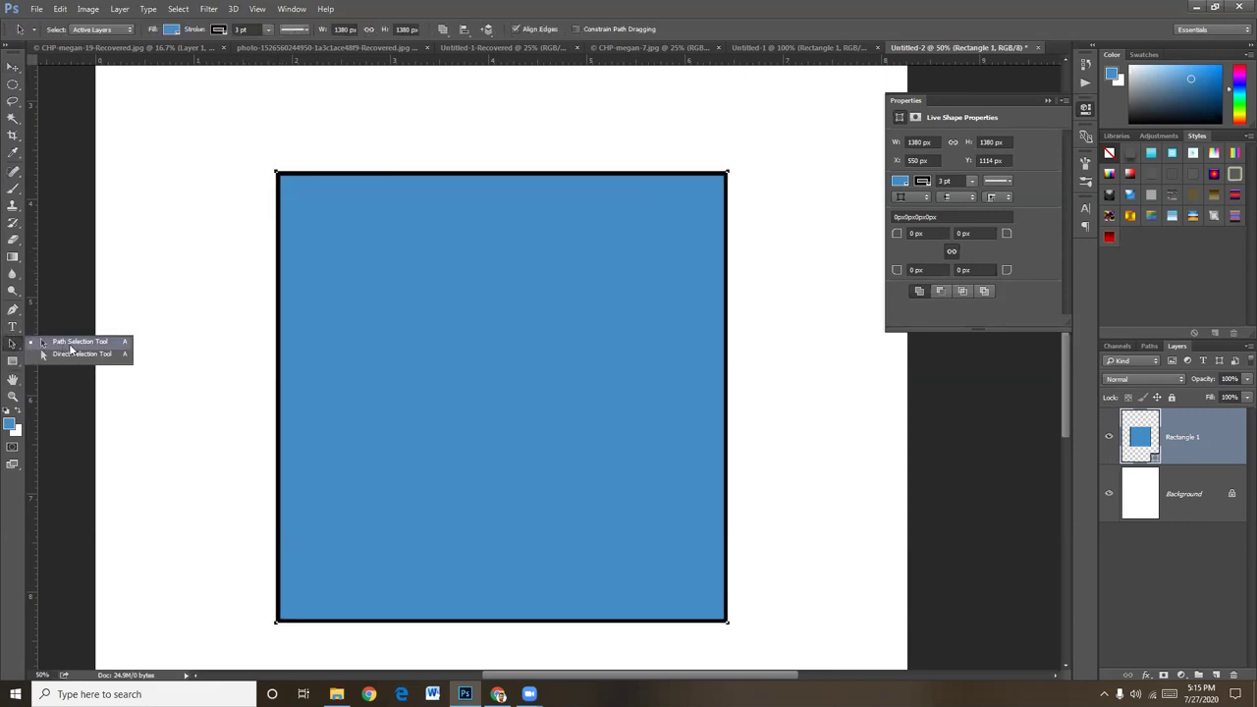
pyautogui.click(71, 347)
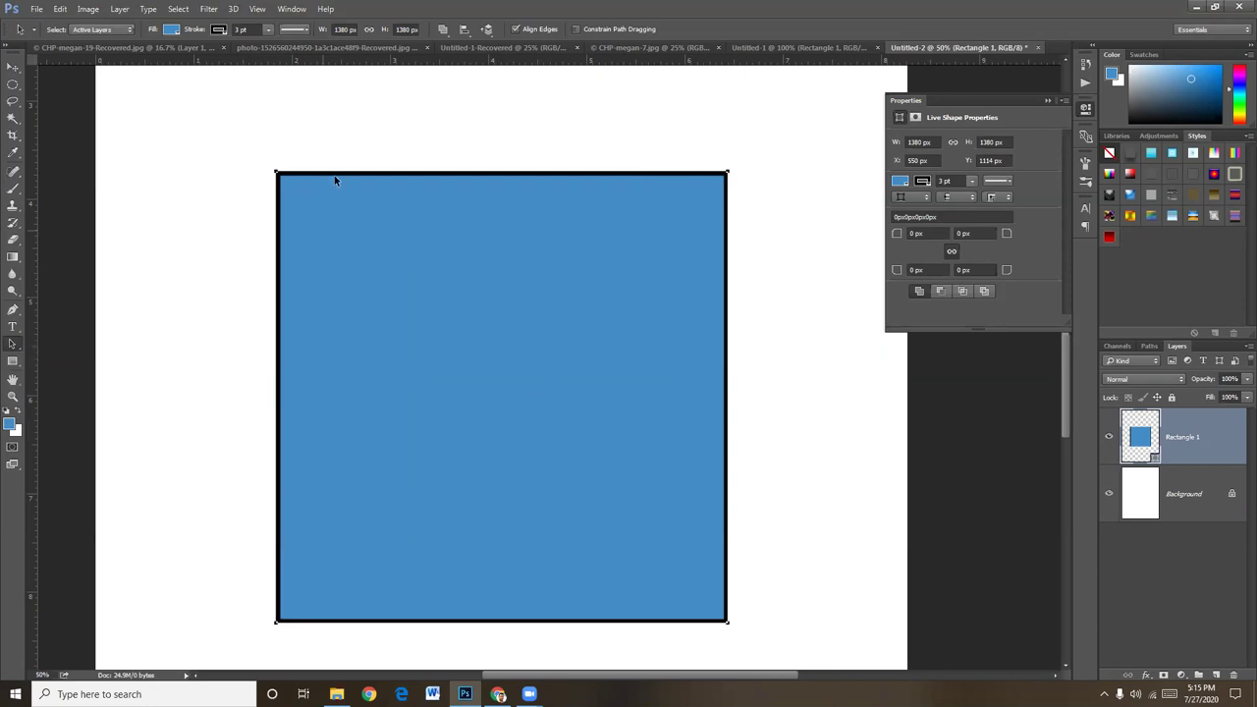
pyautogui.moveTo(421, 271); pyautogui.dragTo(855, 497)
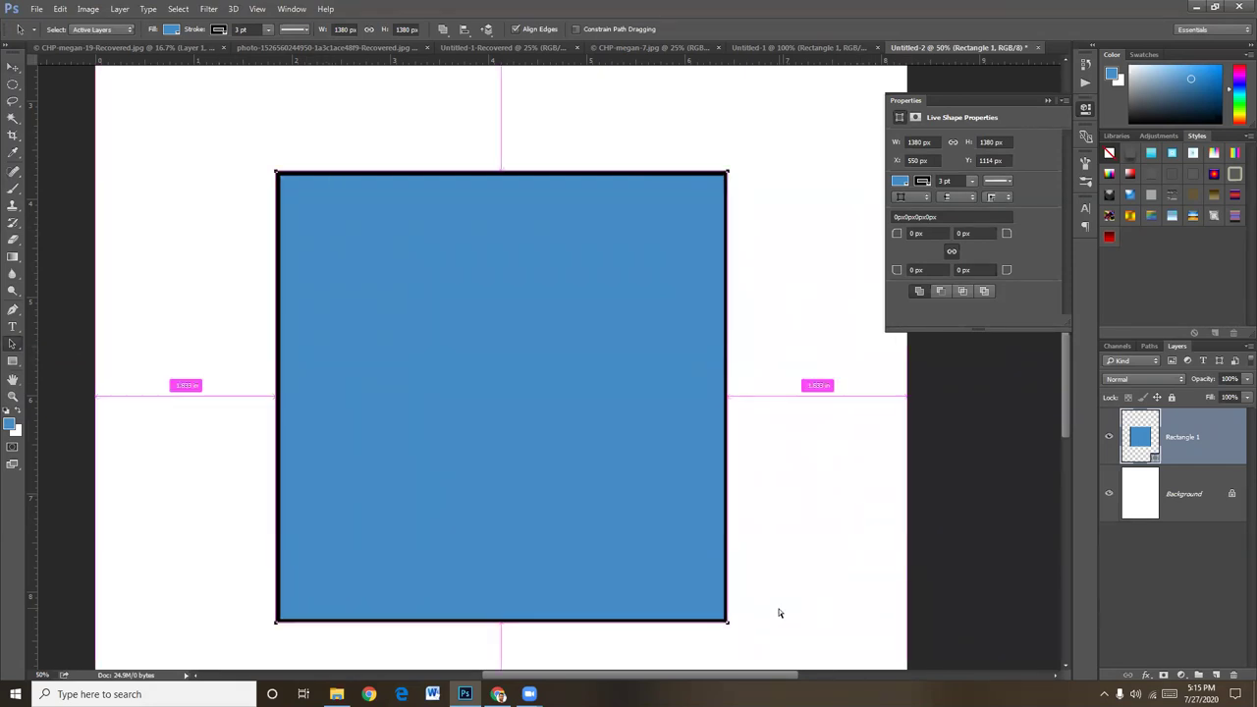
pyautogui.hotkey('ctrl', '+')
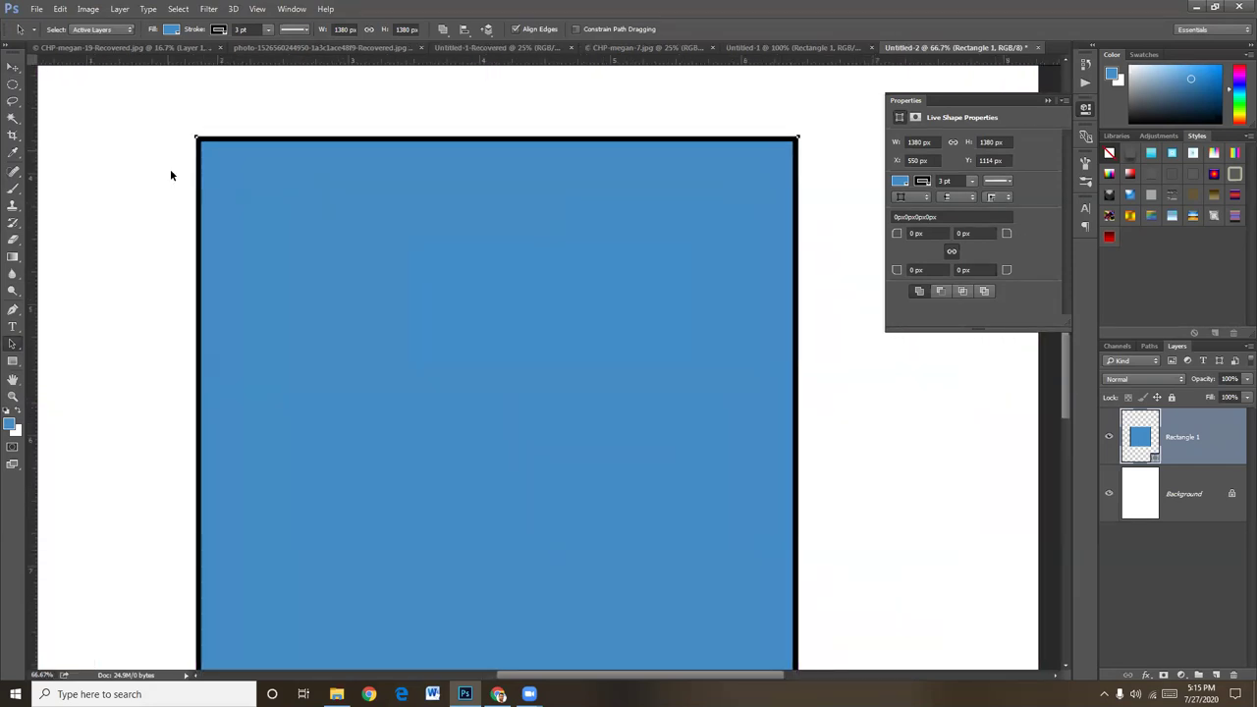
pyautogui.click(13, 309)
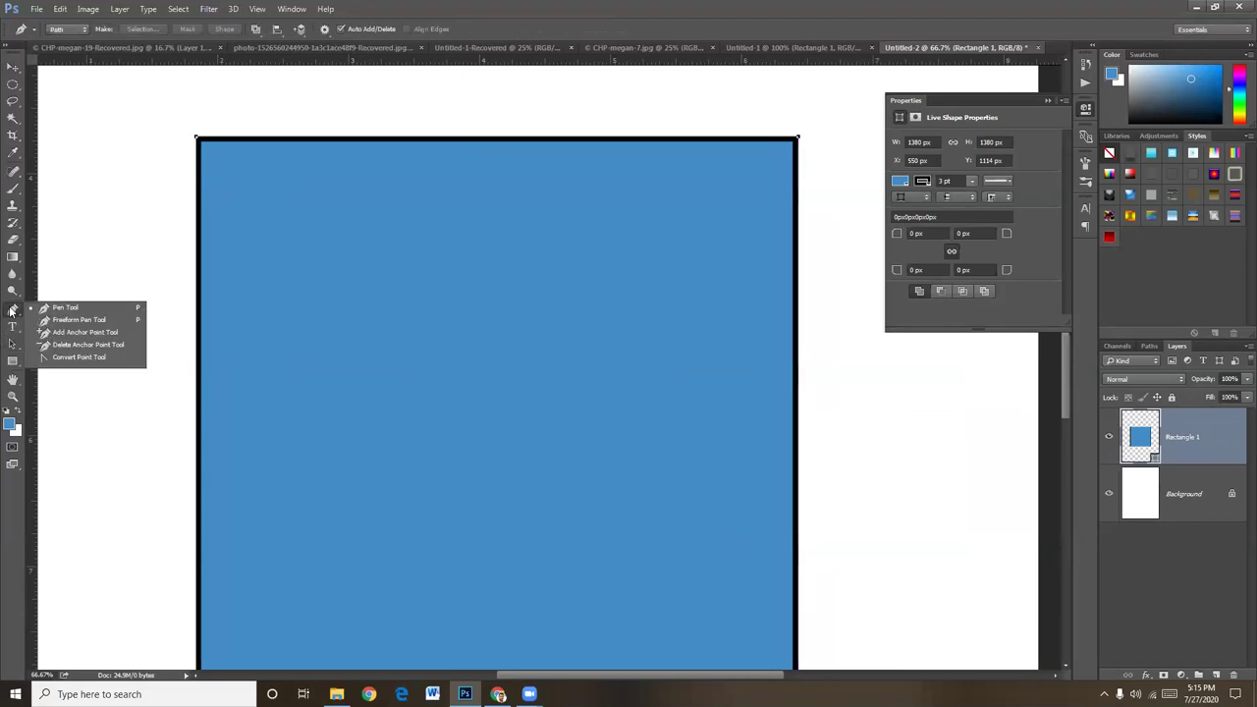
pyautogui.click(59, 307)
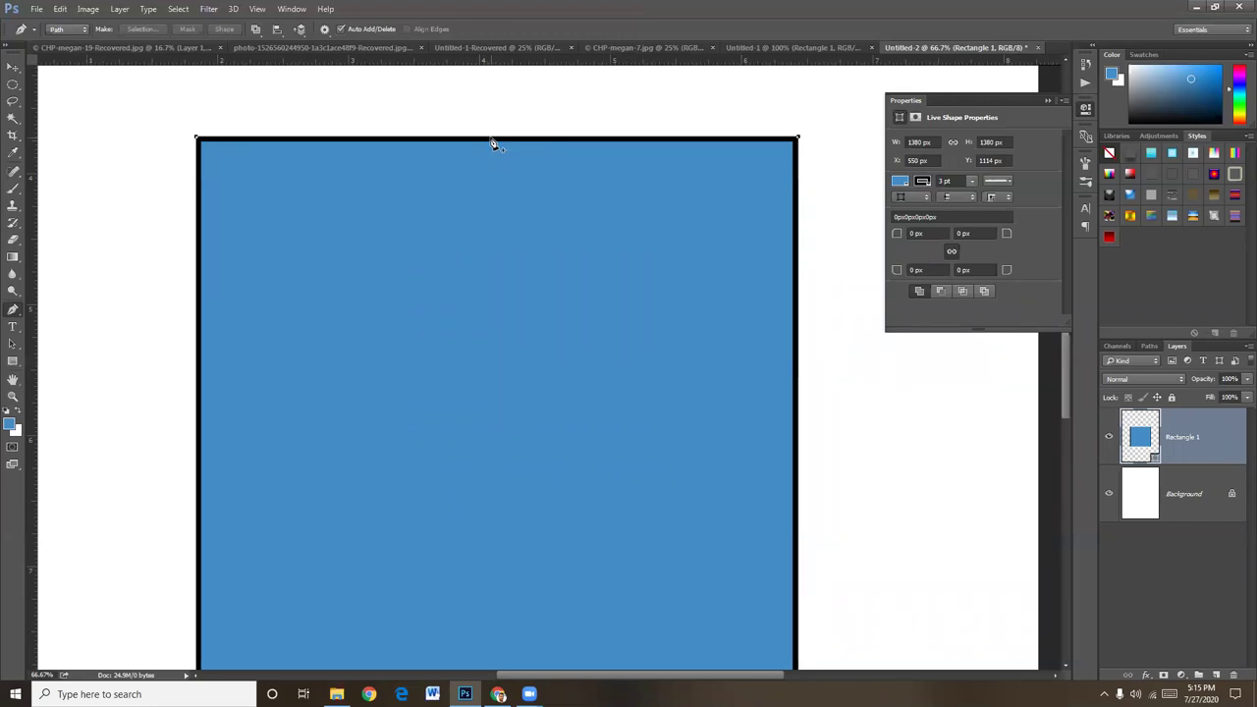
pyautogui.click(492, 139)
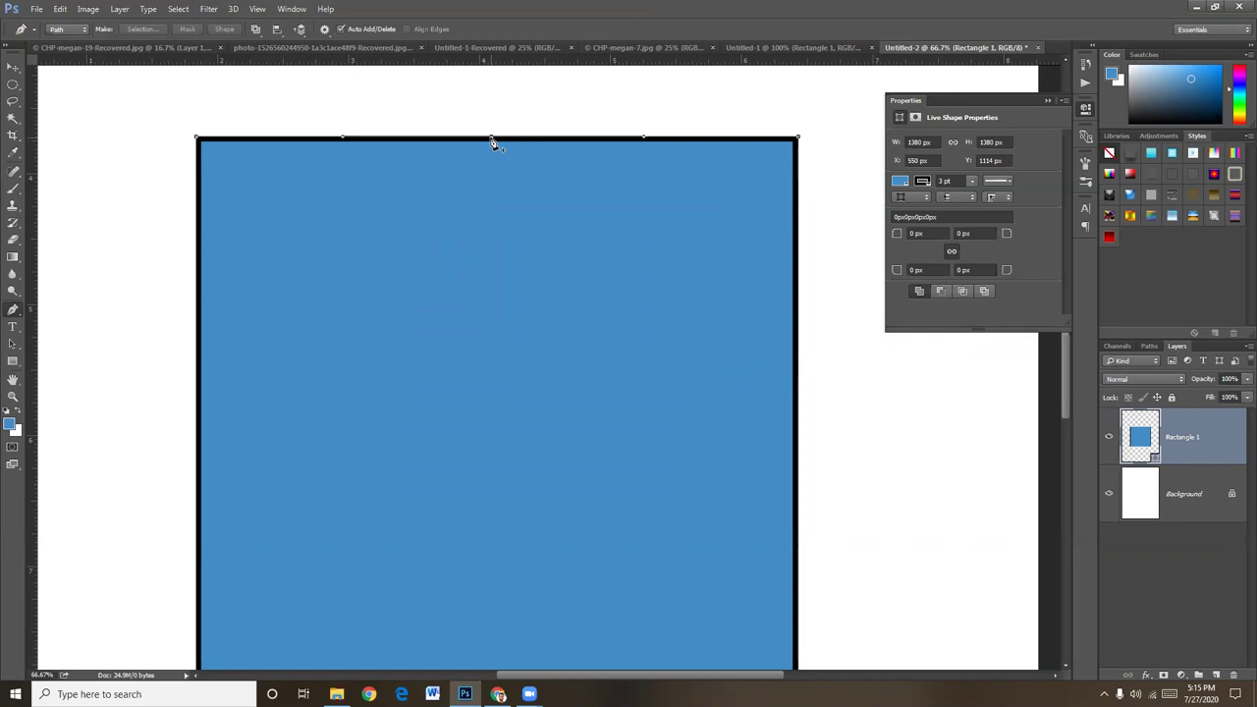
pyautogui.click(585, 139)
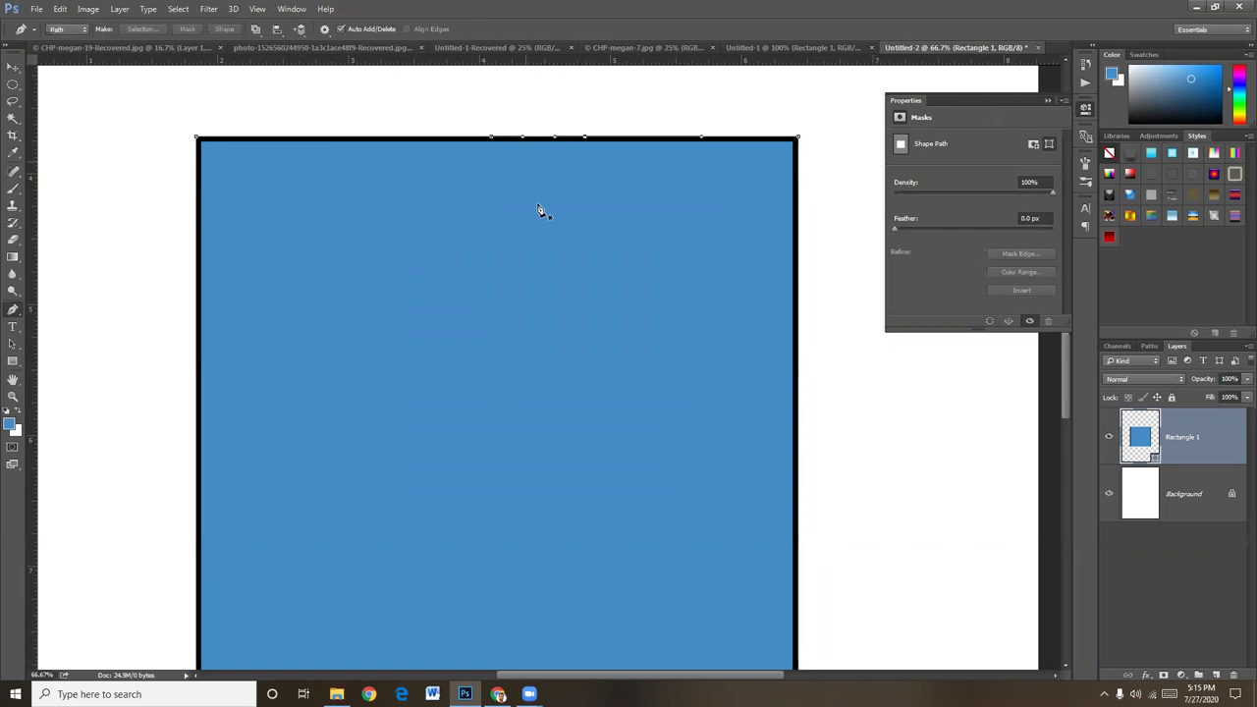
pyautogui.hotkey('ctrl', 'z')
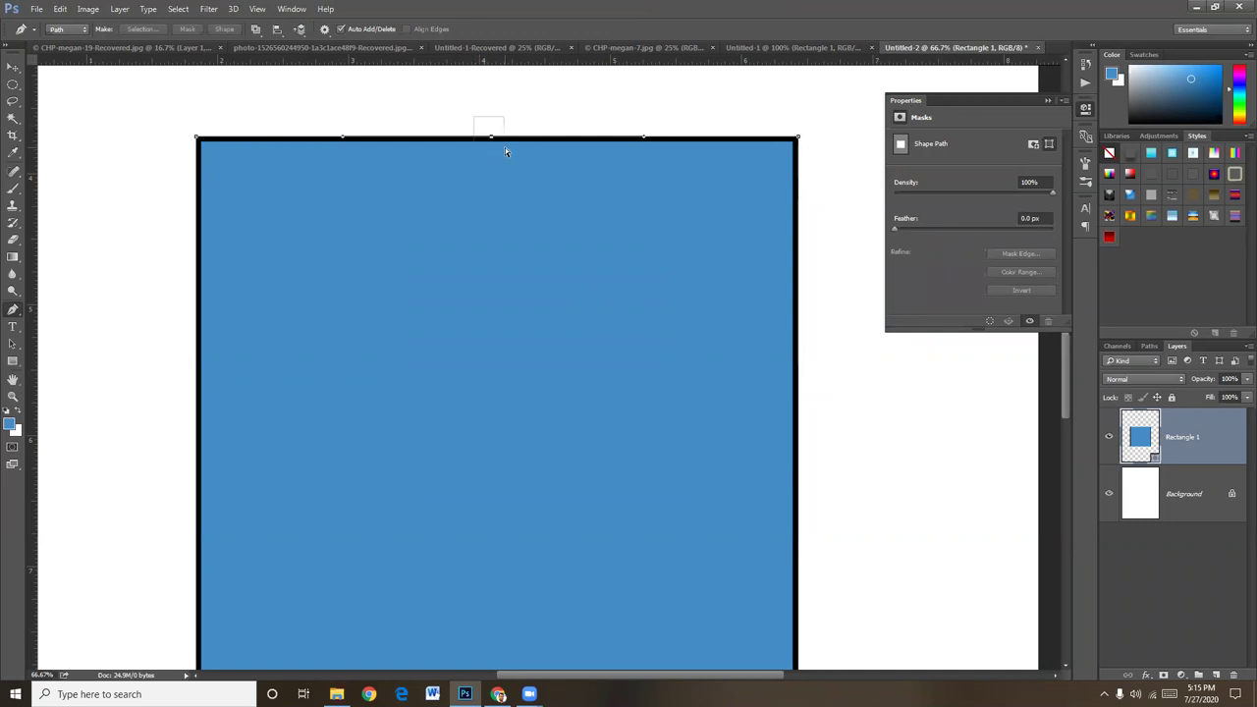
pyautogui.hotkey('ctrl', '+')
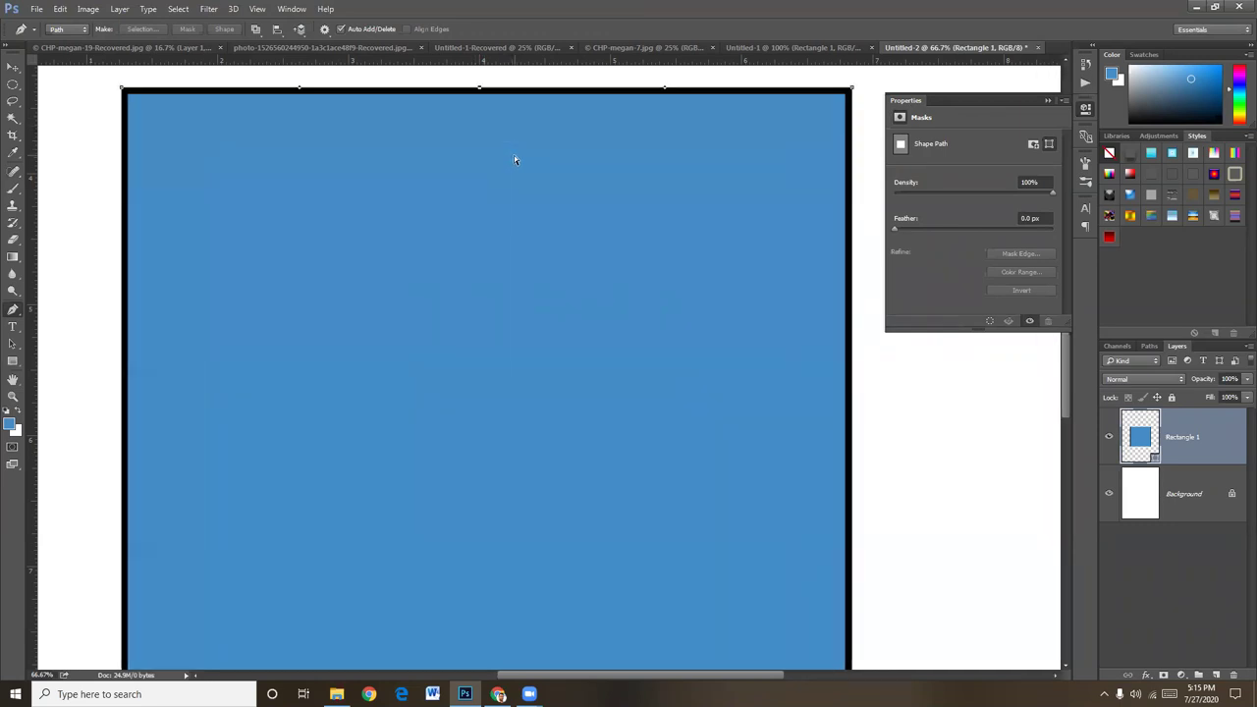
pyautogui.moveTo(511, 278); pyautogui.dragTo(561, 427)
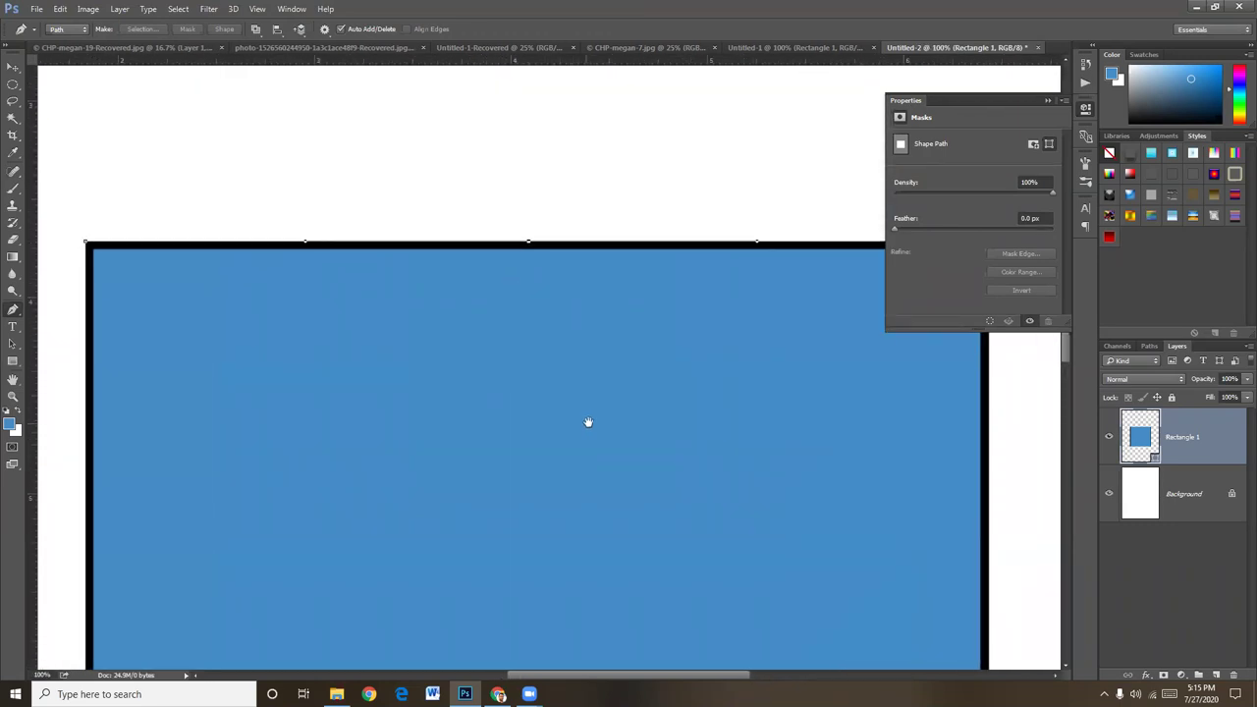
pyautogui.moveTo(968, 101); pyautogui.dragTo(1134, 163)
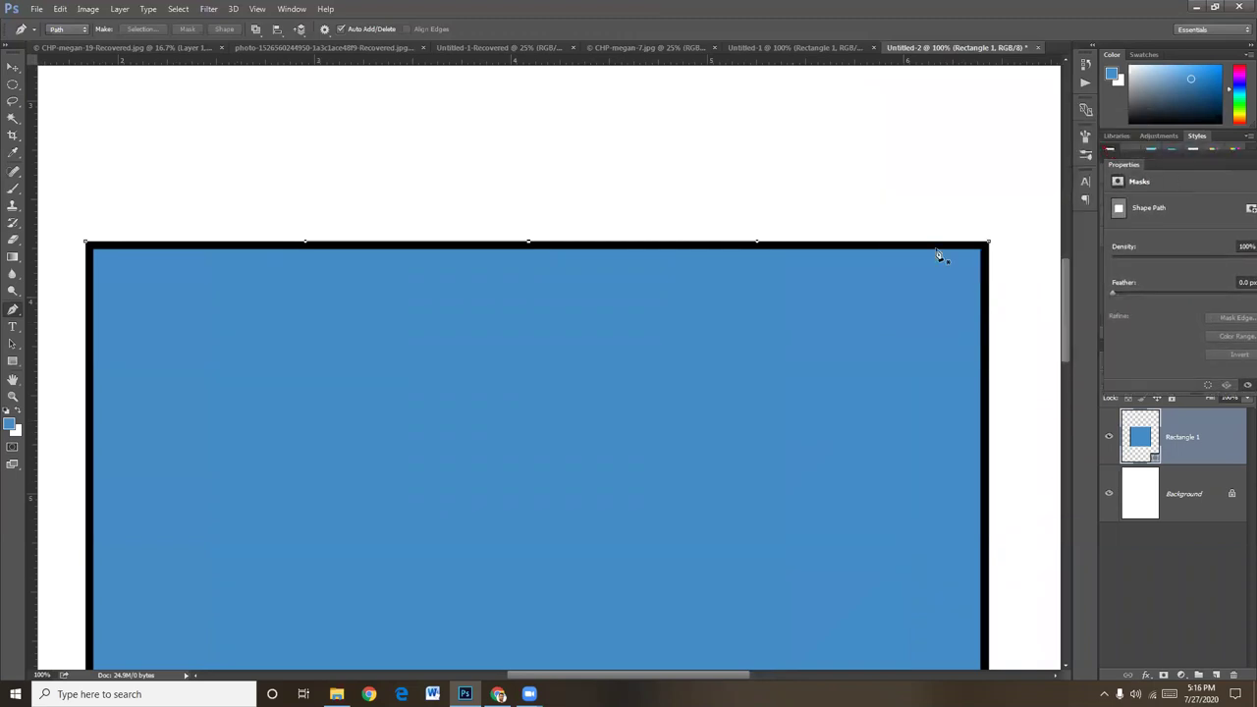
pyautogui.click(528, 243)
pyautogui.press('Delete')
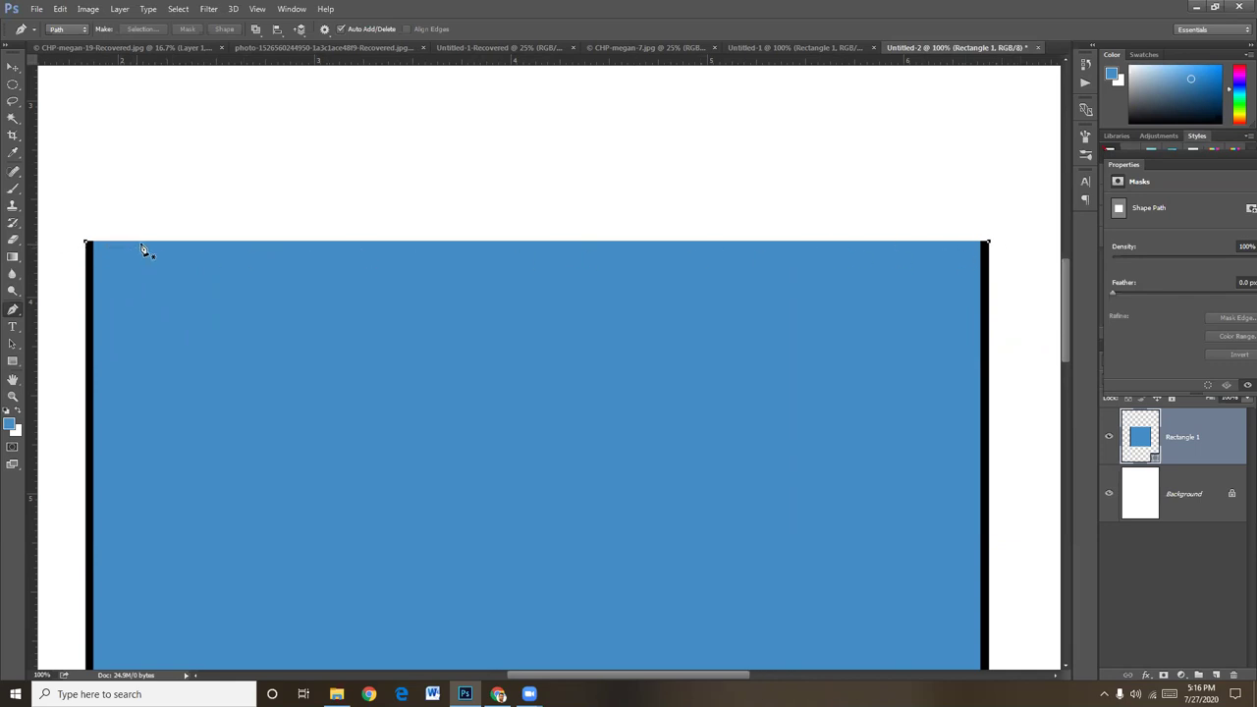
pyautogui.hotkey('ctrl', '-')
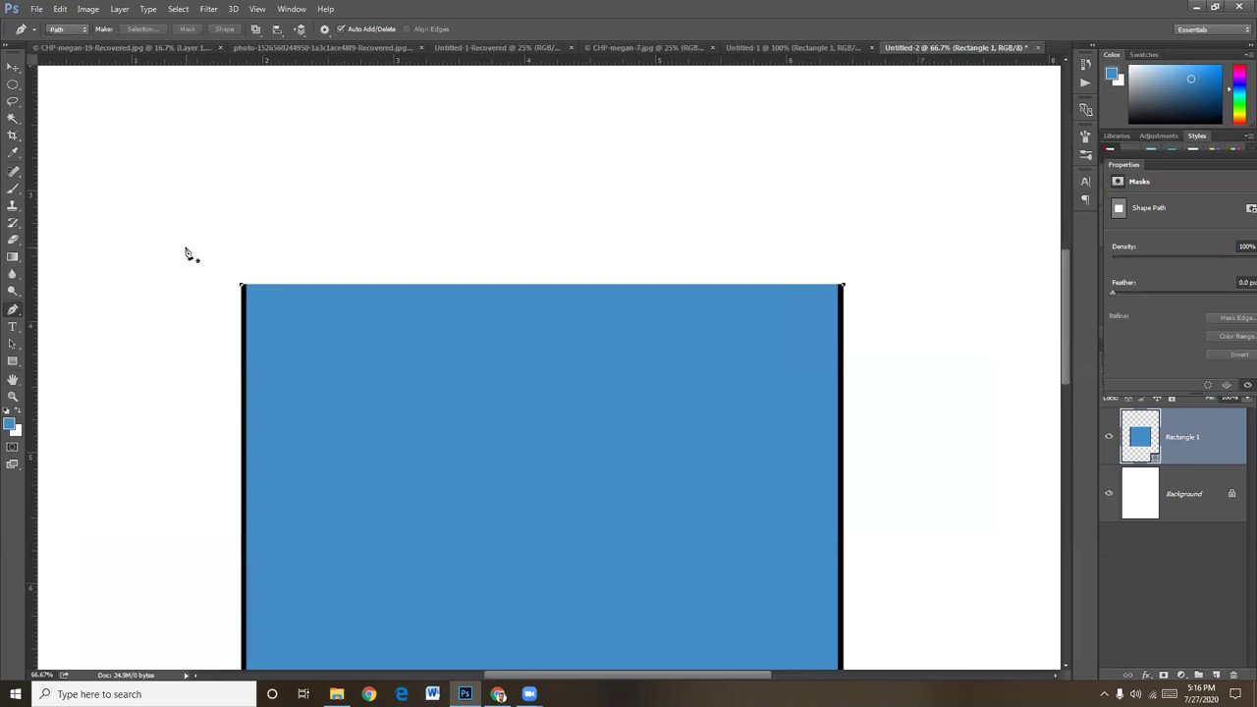
pyautogui.moveTo(384, 415); pyautogui.dragTo(384, 360)
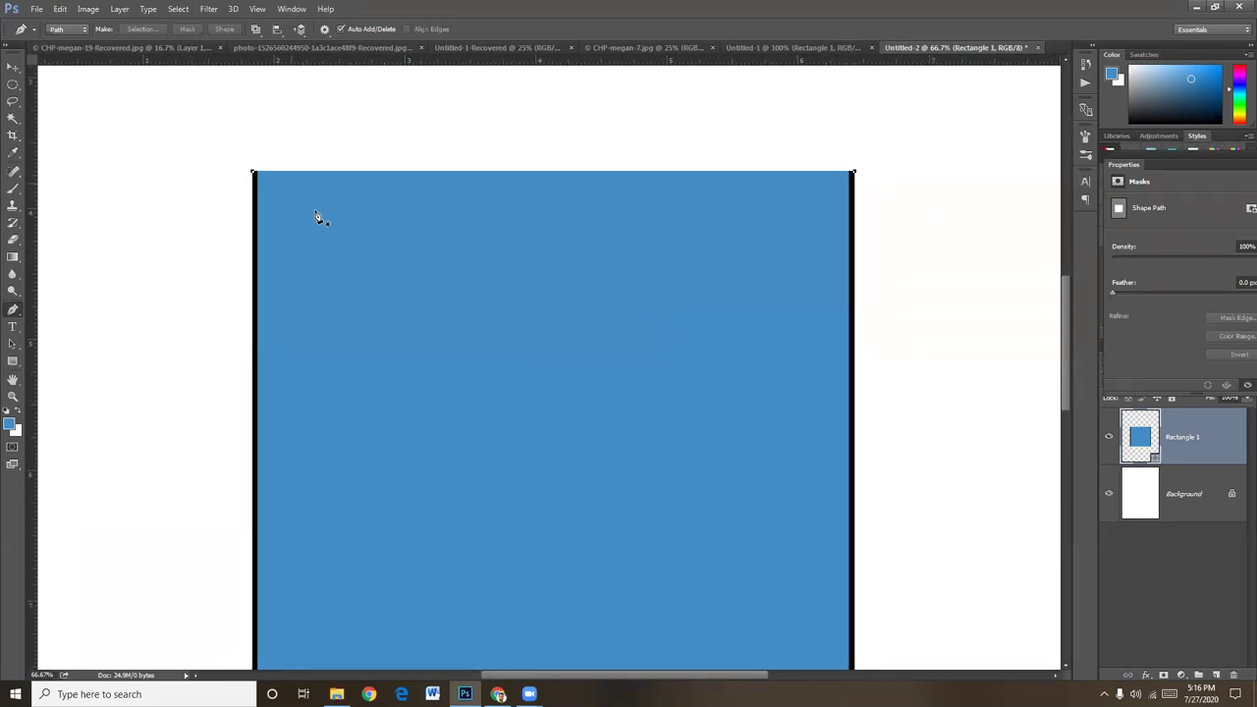
pyautogui.scroll(-3, 507, 379)
pyautogui.moveTo(511, 371); pyautogui.dragTo(497, 464)
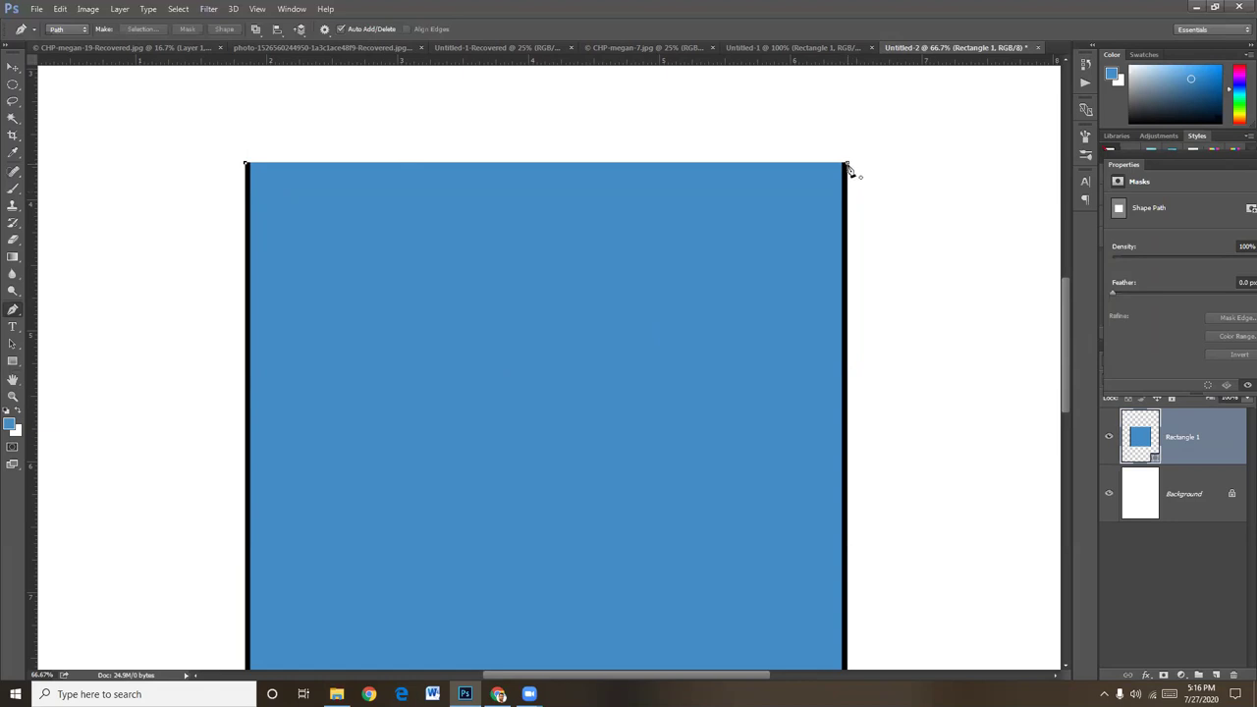
# - Bend Rectangle 1's top edge into a deep downward concave arc between its top corners
pyautogui.moveTo(902, 143); pyautogui.dragTo(1062, 84)
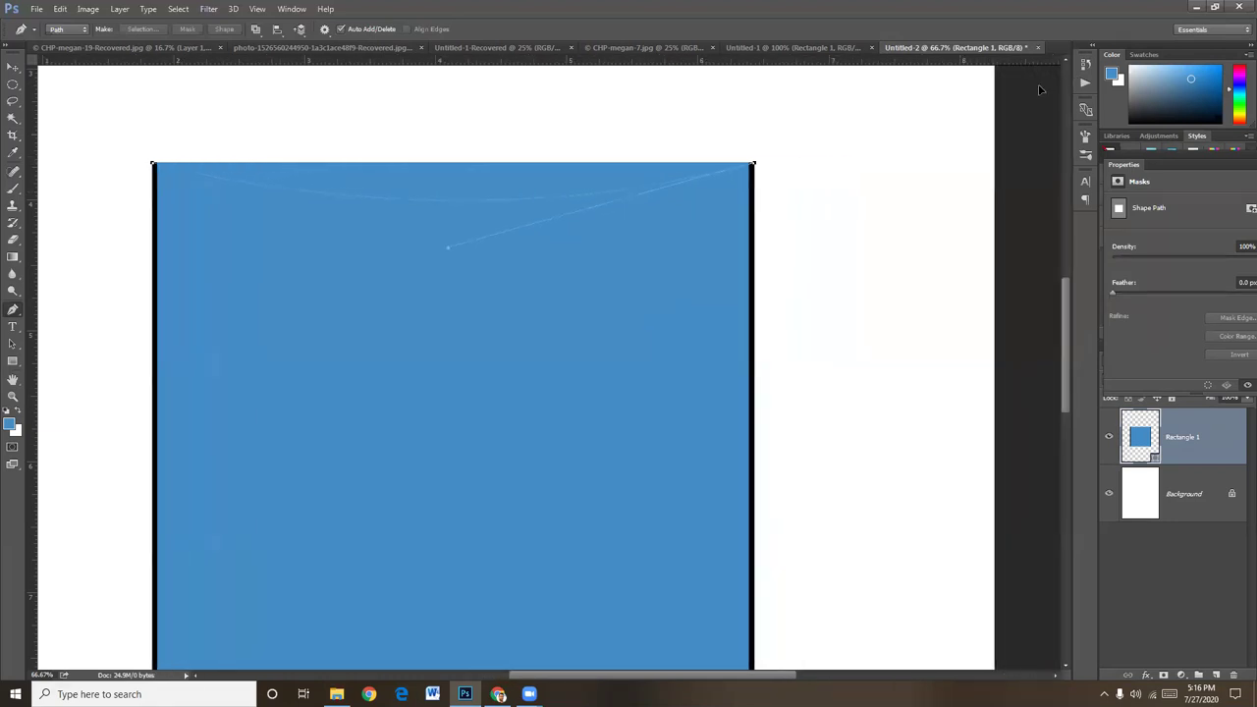
pyautogui.moveTo(447, 164); pyautogui.dragTo(515, 253)
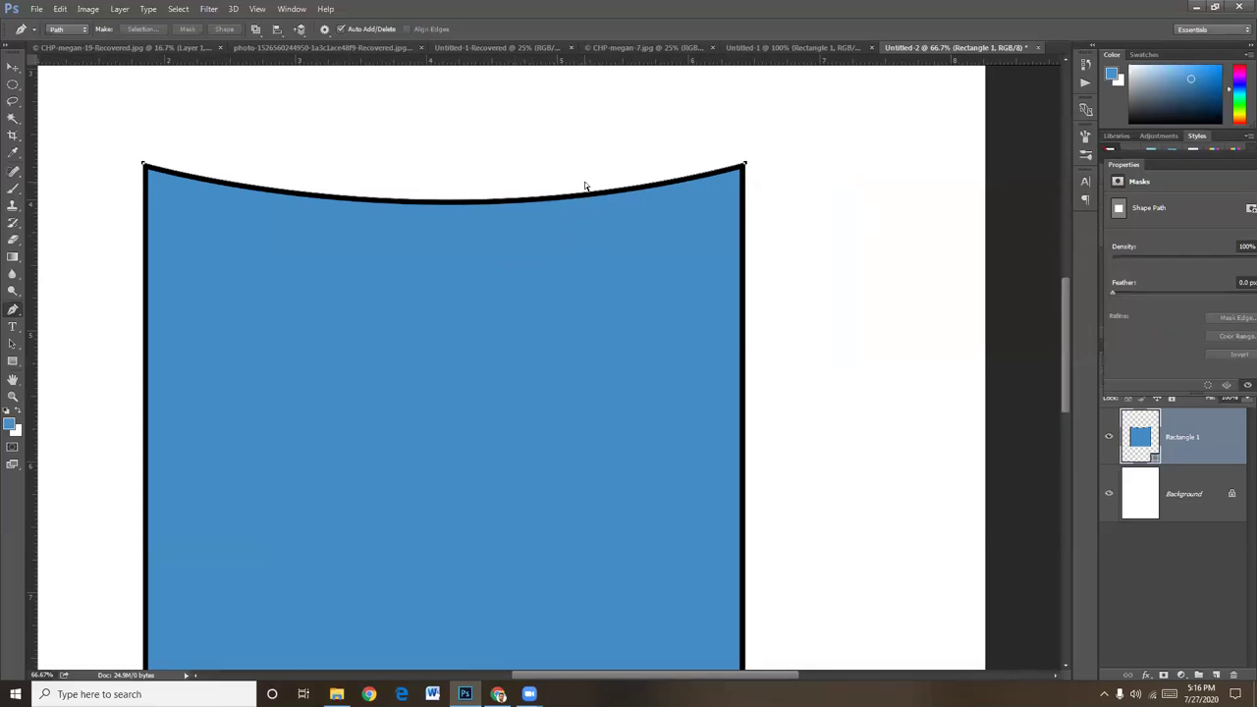
pyautogui.moveTo(617, 228); pyautogui.dragTo(424, 264)
pyautogui.moveTo(475, 213); pyautogui.dragTo(429, 254)
pyautogui.moveTo(428, 249); pyautogui.dragTo(356, 366)
pyautogui.moveTo(352, 429); pyautogui.dragTo(367, 429)
pyautogui.moveTo(387, 428); pyautogui.dragTo(389, 427)
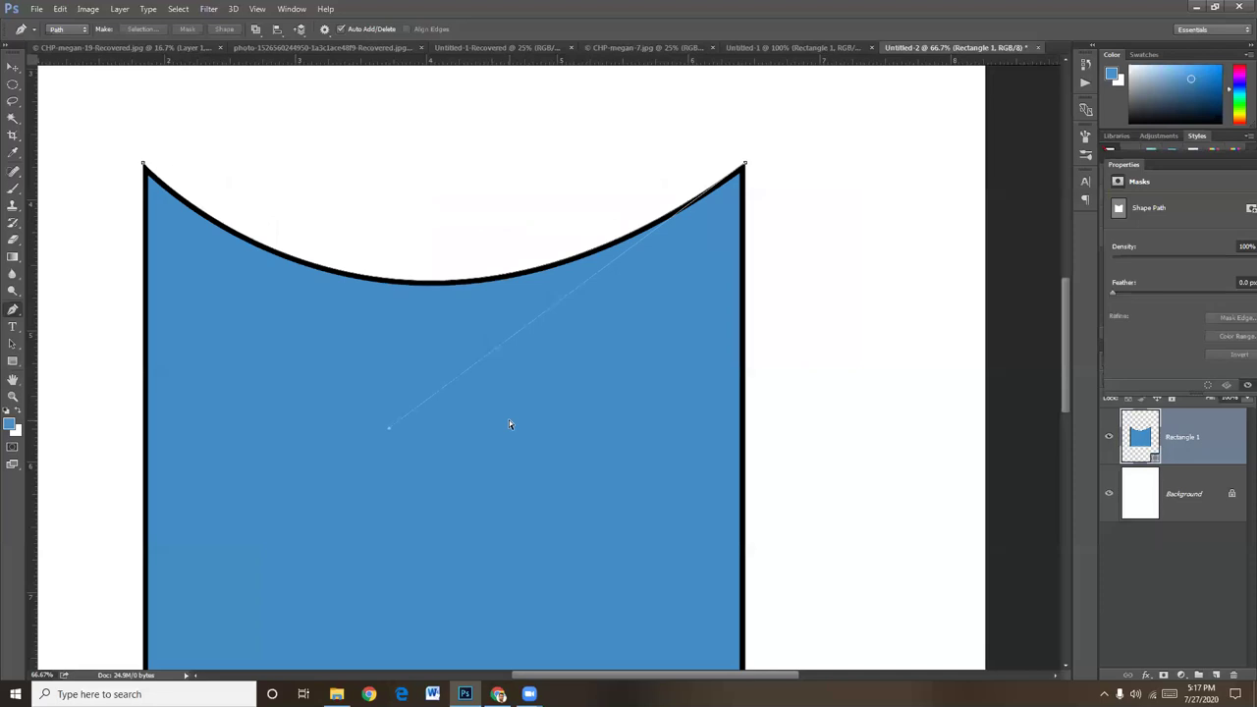
pyautogui.hotkey('ctrl', '-')
pyautogui.hotkey('ctrl', '-')
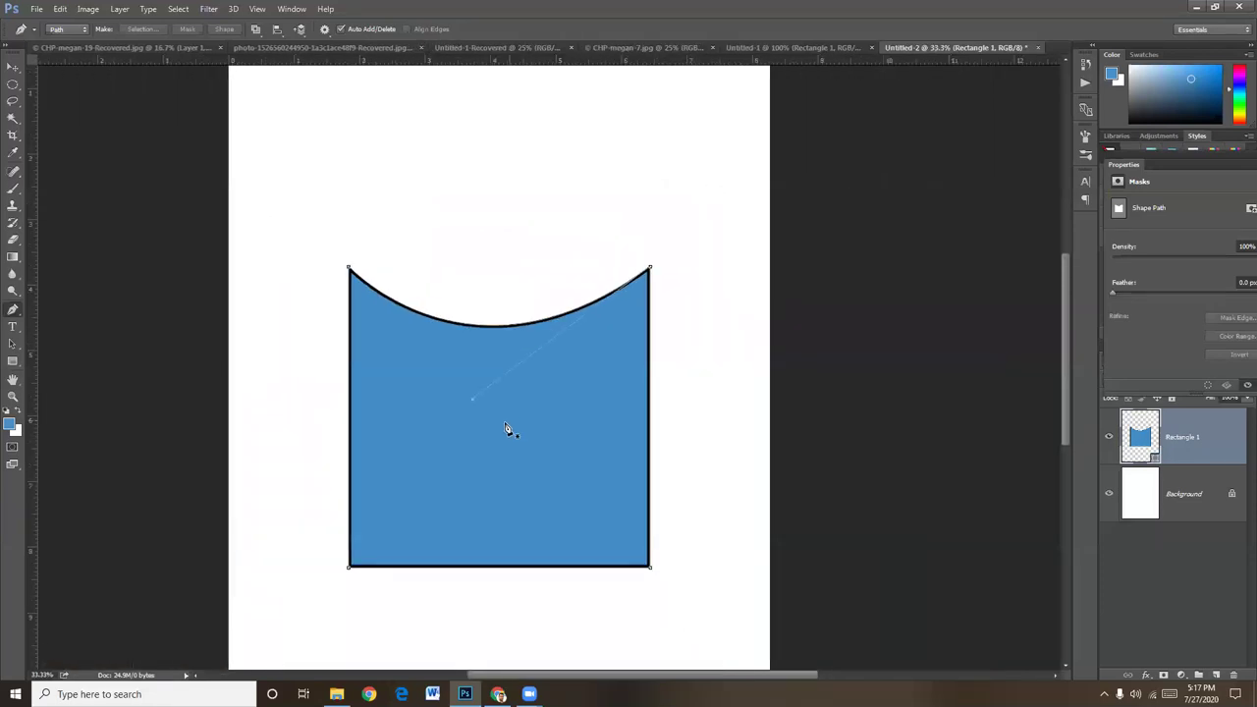
pyautogui.hotkey('ctrl', '+')
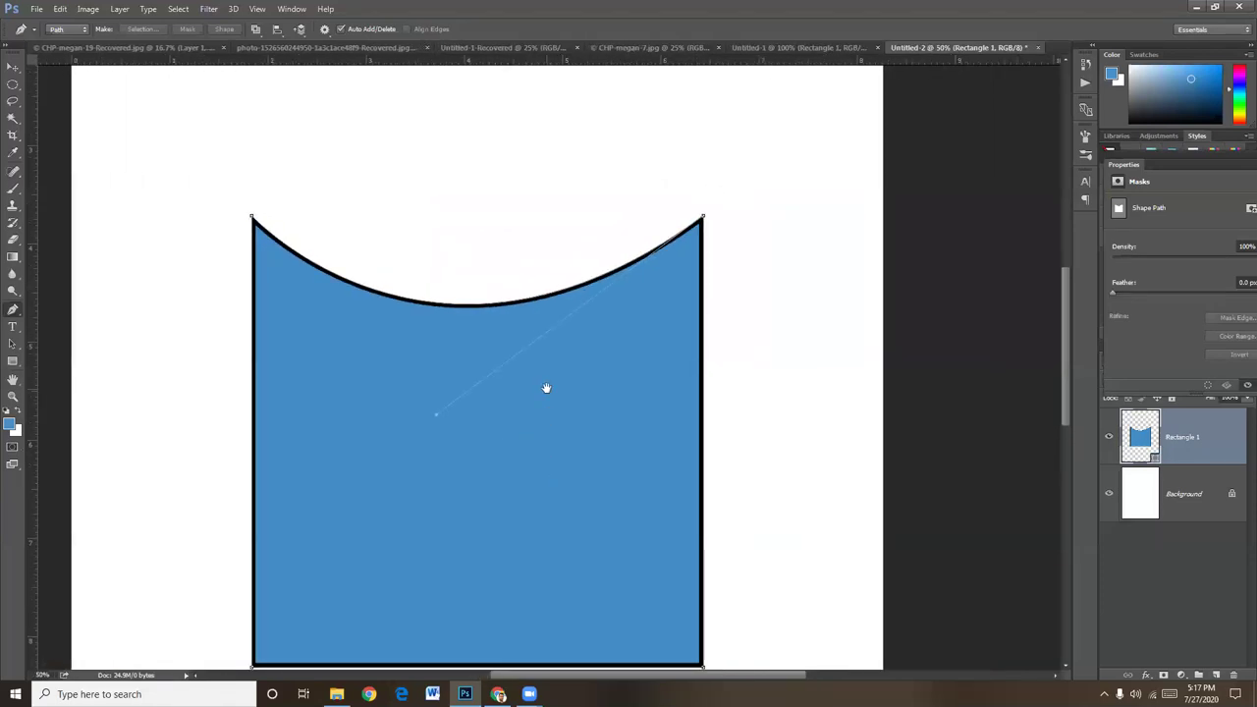
# - Curve the shape's right edge deeply inward with Pen direction handles from its corner anchors
pyautogui.moveTo(546, 388); pyautogui.dragTo(539, 311)
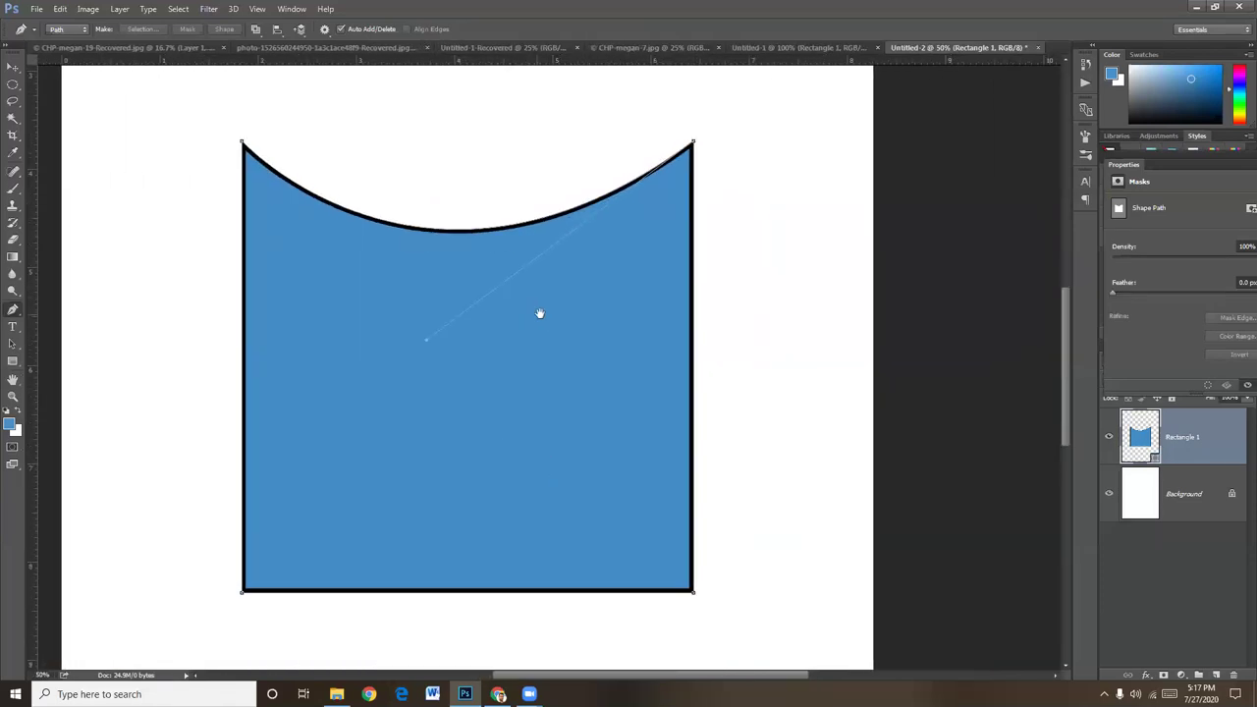
pyautogui.click(693, 362)
pyautogui.press('Return')
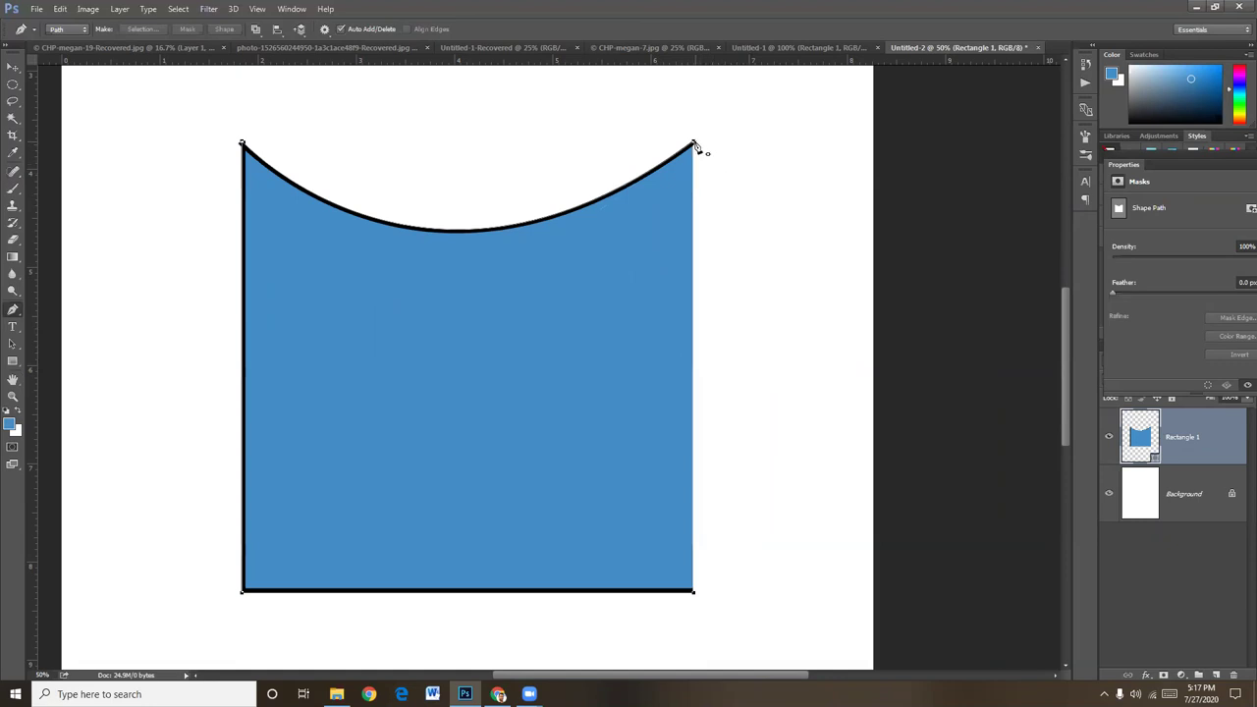
pyautogui.click(693, 593)
pyautogui.moveTo(869, 651); pyautogui.dragTo(856, 640)
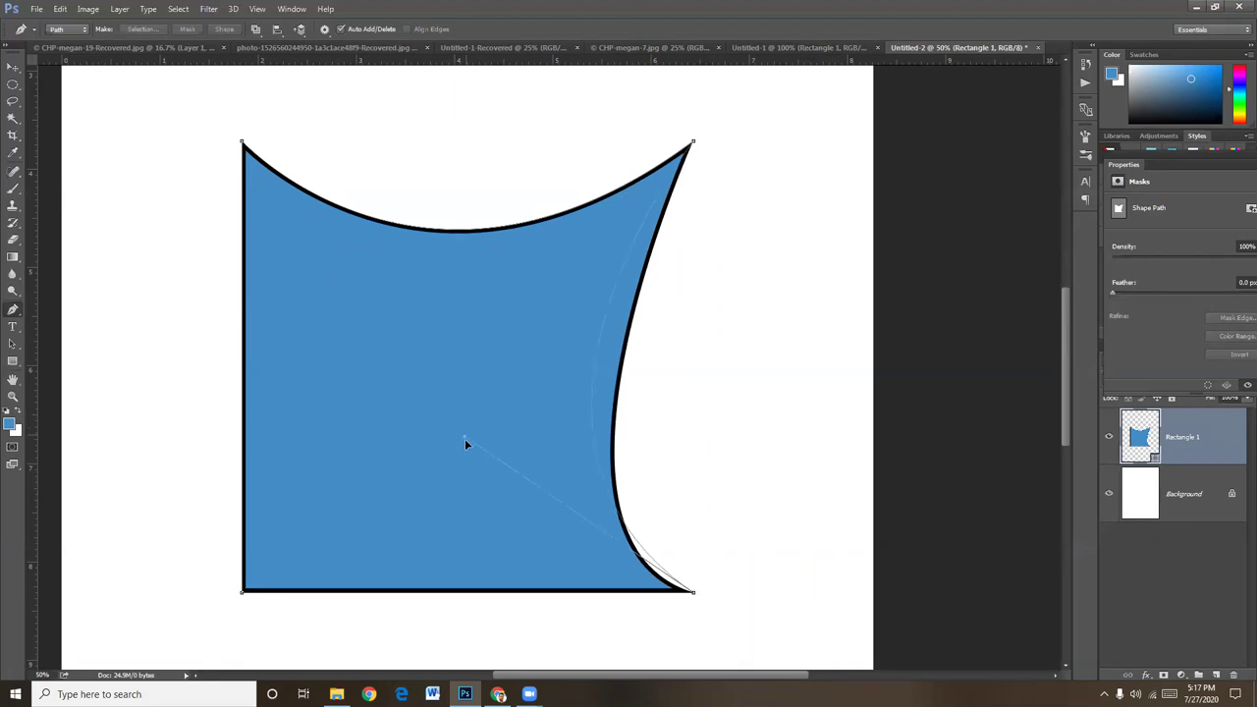
pyautogui.moveTo(465, 445); pyautogui.dragTo(466, 444)
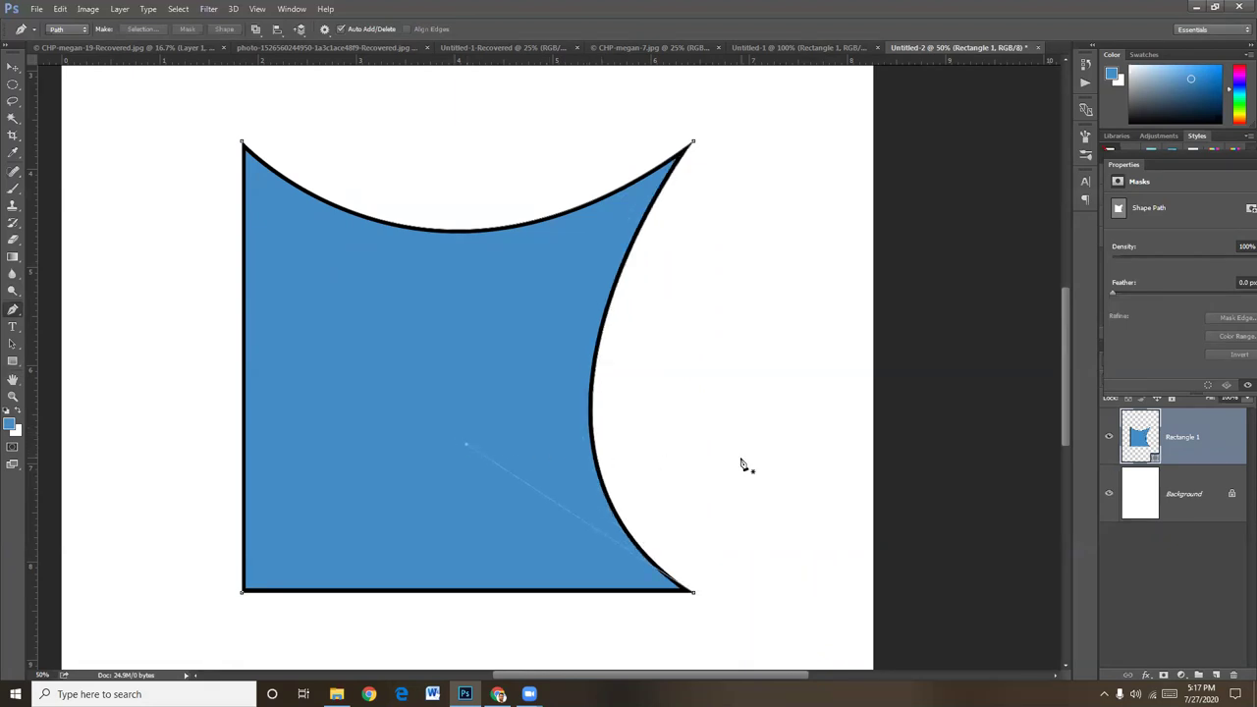
pyautogui.moveTo(465, 449); pyautogui.dragTo(476, 367)
pyautogui.moveTo(755, 391); pyautogui.dragTo(837, 361)
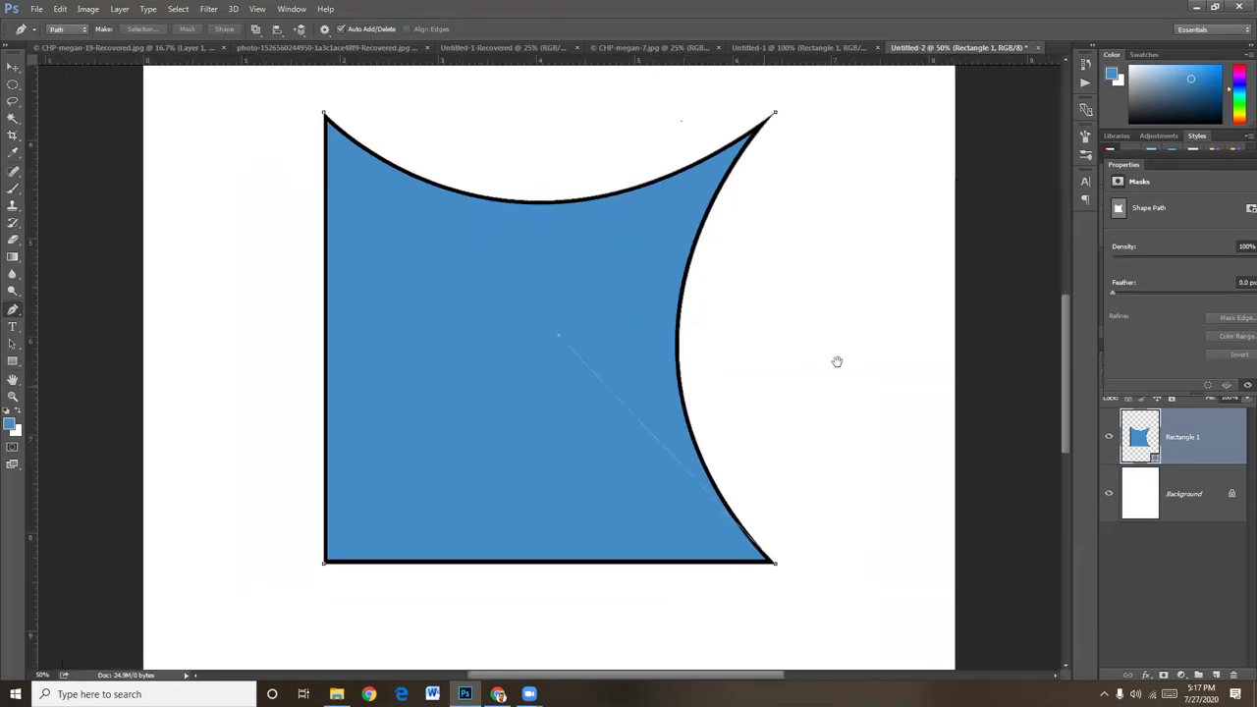
pyautogui.click(627, 540)
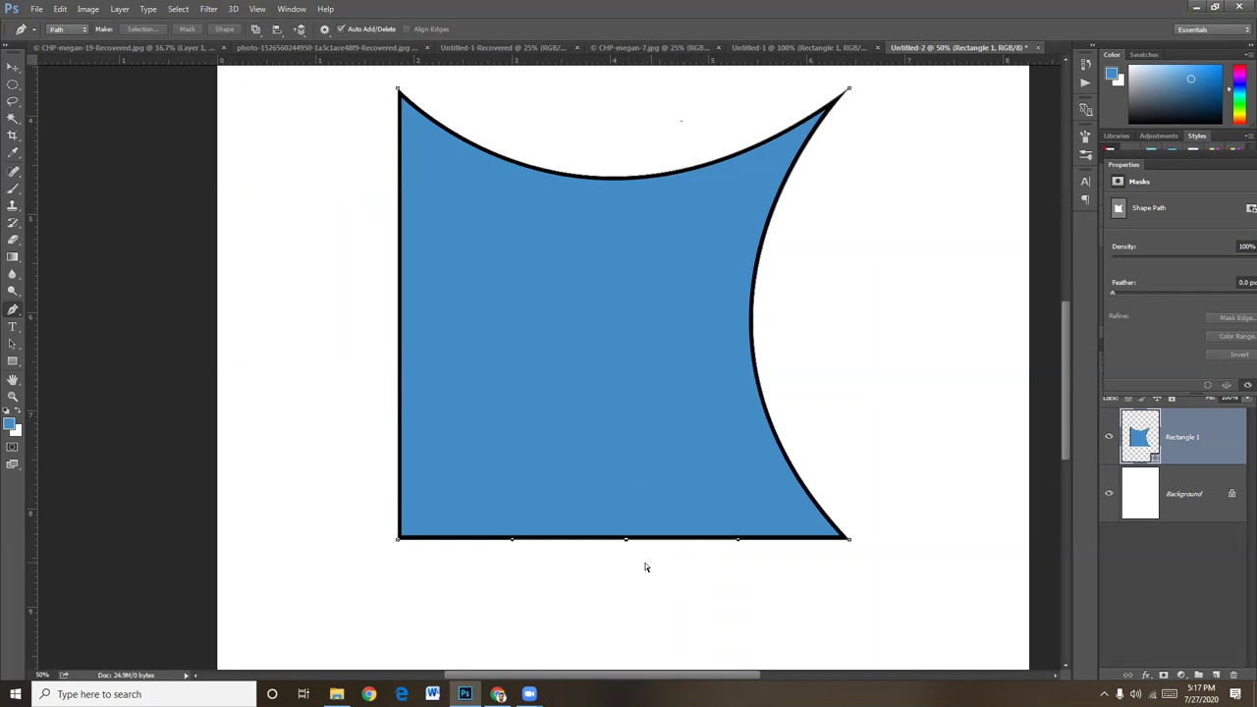
# - Undo the extra bottom anchors and bow the bottom edge upward into a concave arc
pyautogui.hotkey('ctrl', 'z')
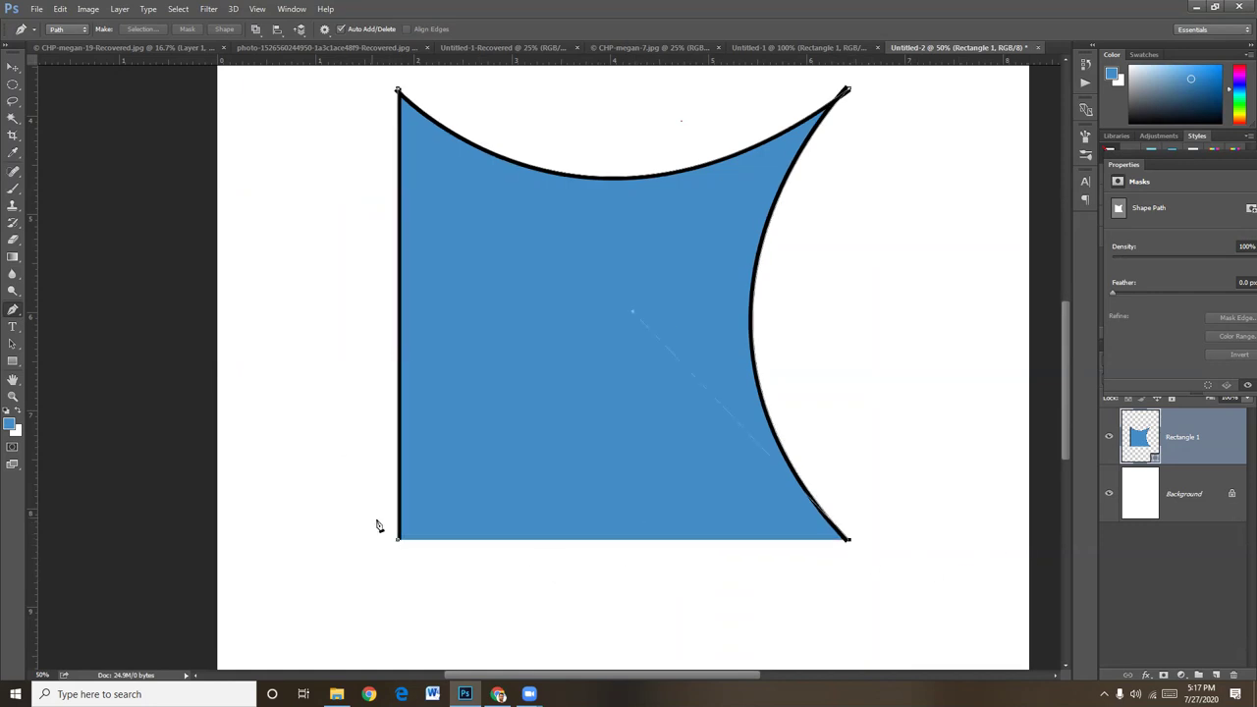
pyautogui.moveTo(398, 542); pyautogui.dragTo(319, 594)
pyautogui.scroll(-2, 226, 638)
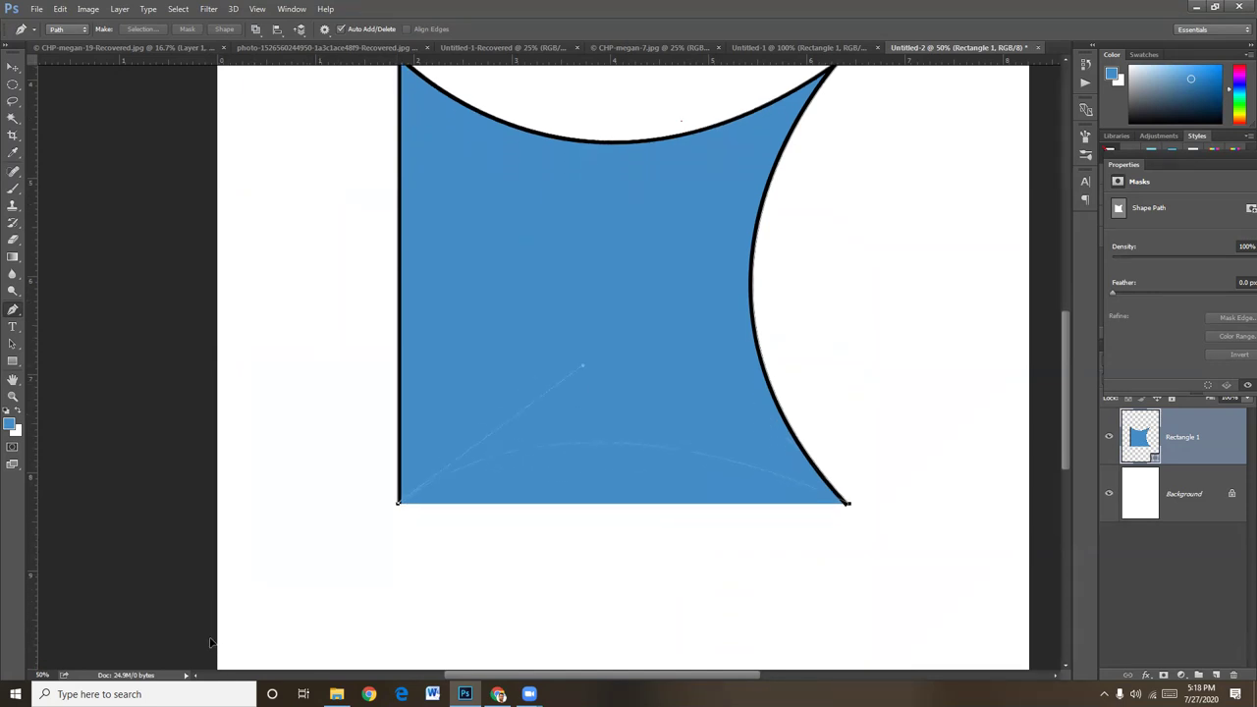
pyautogui.scroll(-2, 183, 658)
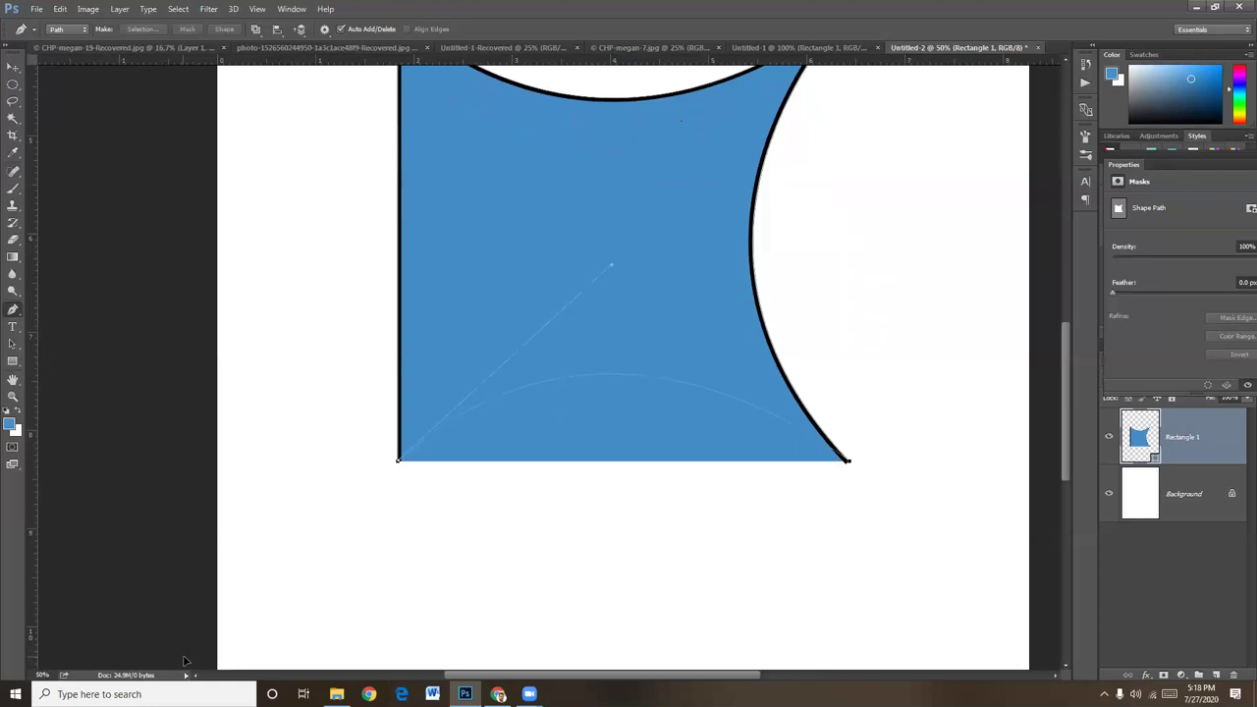
pyautogui.scroll(4, 589, 560)
pyautogui.hscroll(-3, 590, 560)
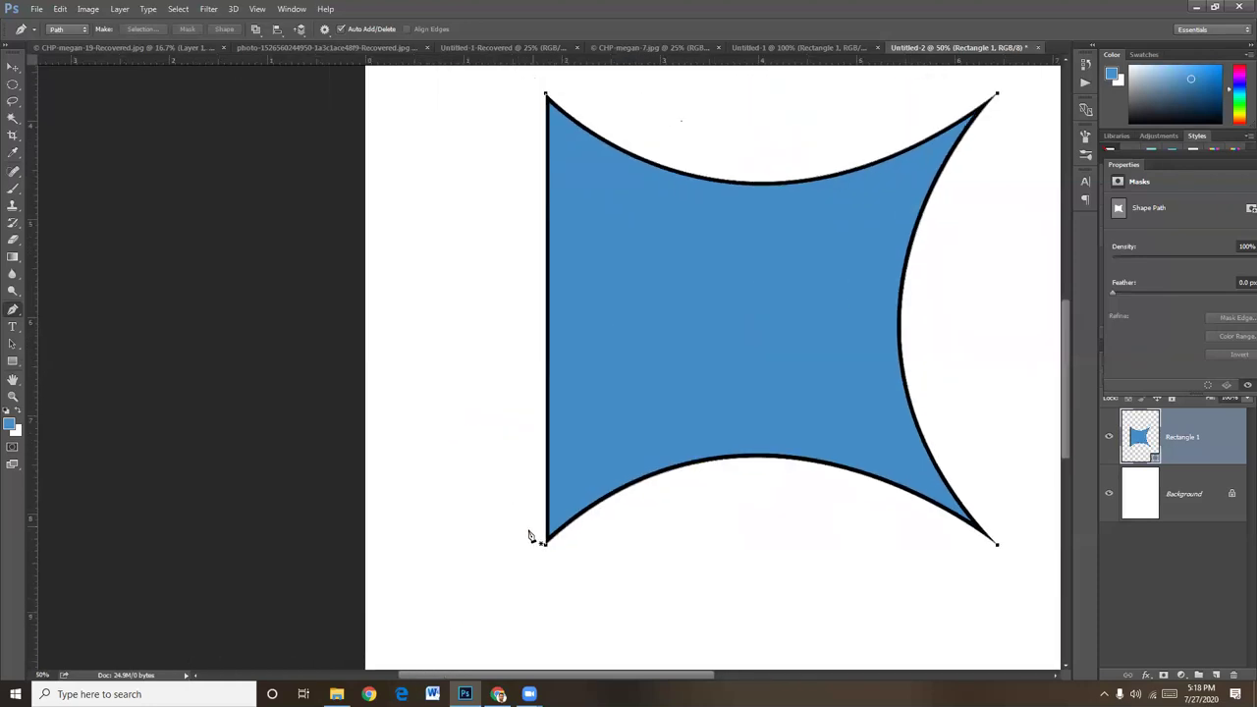
pyautogui.click(547, 322)
# - Remove the stray left-edge anchor and curve the left edge inward from the top-left corner
pyautogui.hotkey('ctrl', 'z')
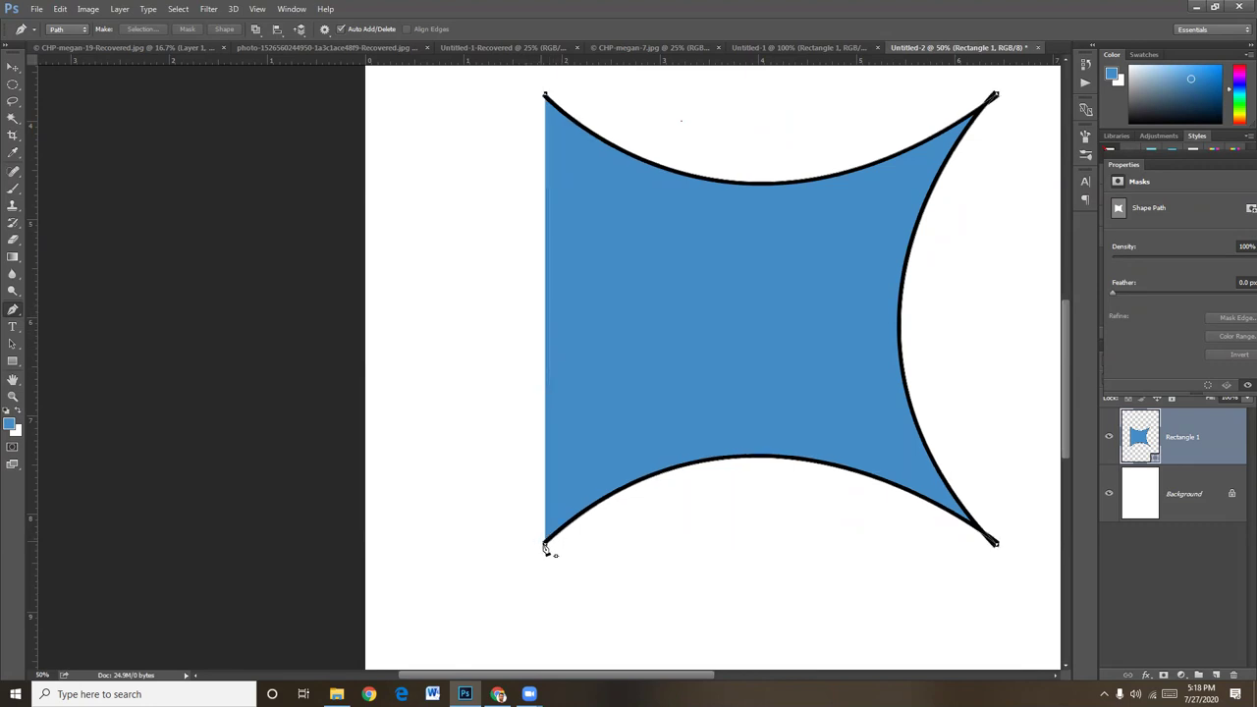
pyautogui.moveTo(618, 429); pyautogui.dragTo(660, 513)
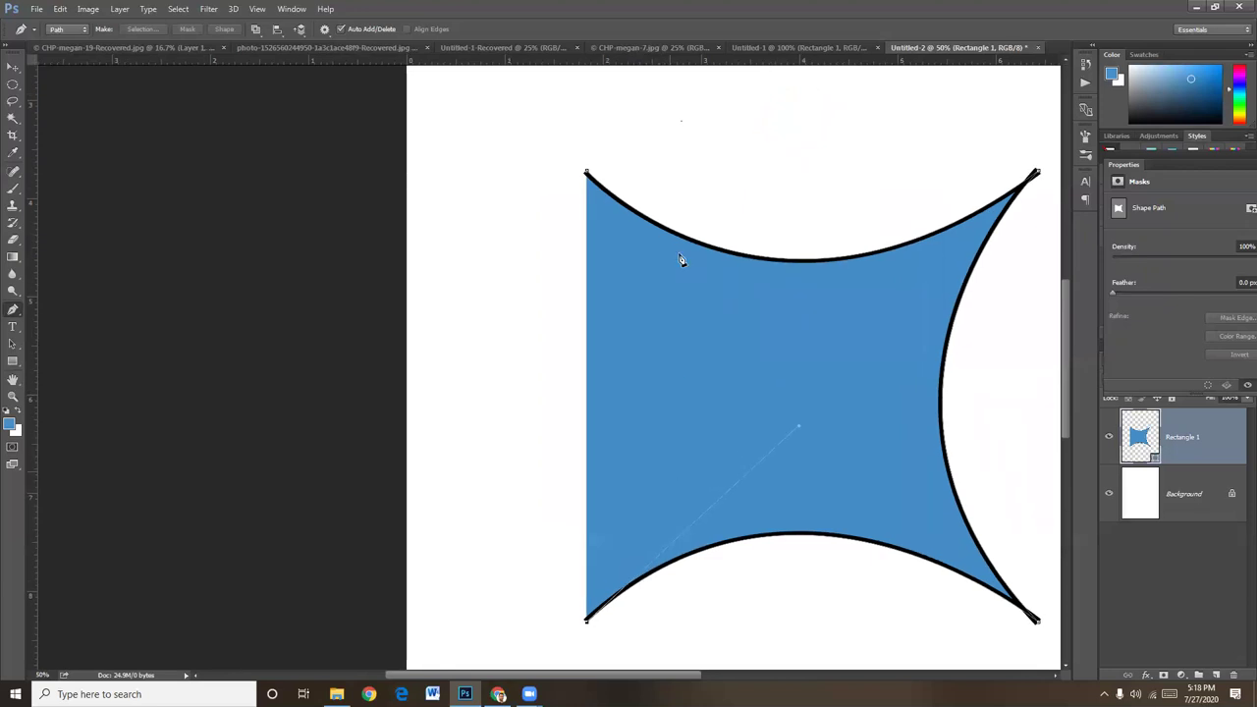
pyautogui.moveTo(586, 174)
pyautogui.mouseDown()
pyautogui.moveTo(343, 205)
pyautogui.moveTo(380, 118)
pyautogui.mouseUp()
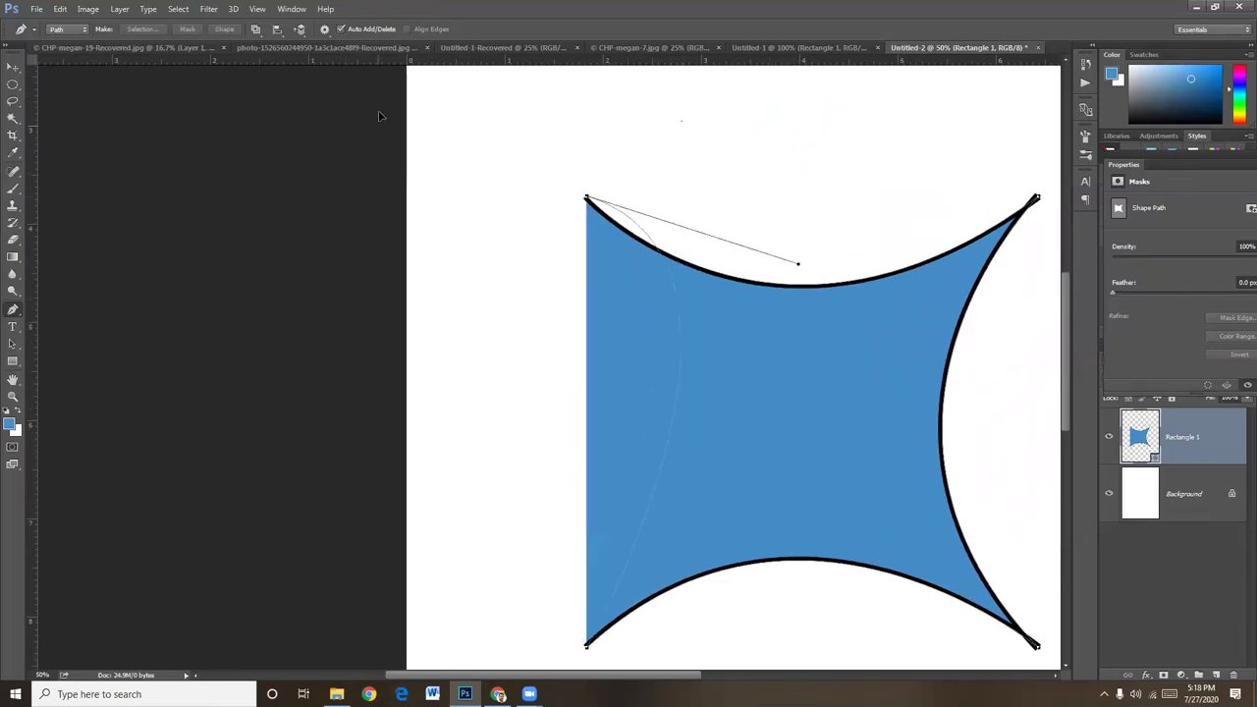
pyautogui.scroll(3, 407, 89)
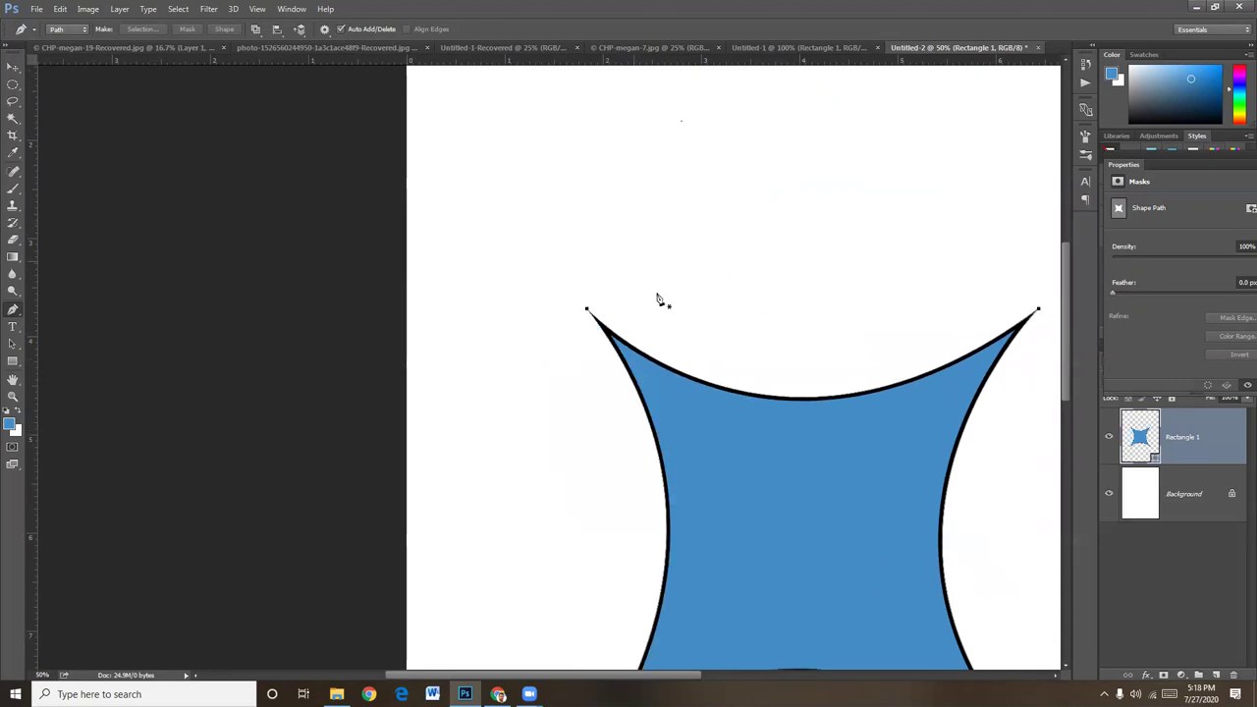
pyautogui.scroll(-5, 619, 210)
pyautogui.hscroll(2, 619, 210)
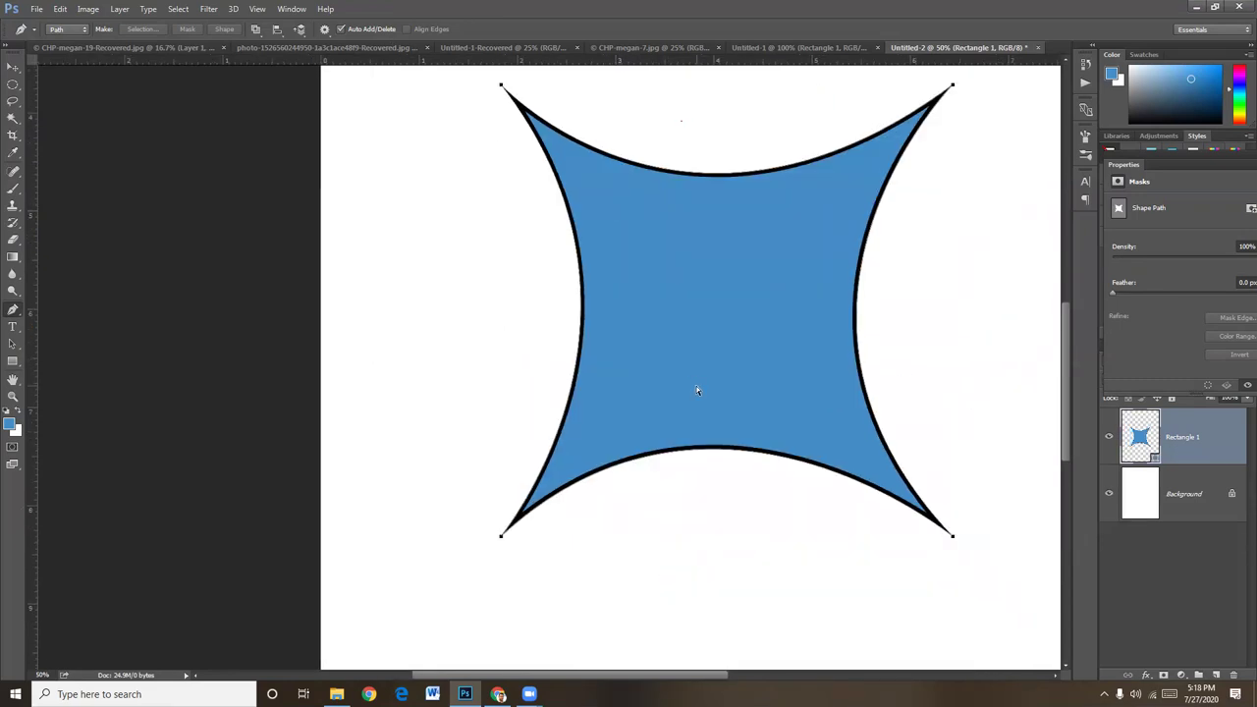
pyautogui.hotkey('ctrl', '-')
# - Free-transform the concave star down to about 60% and move it near the canvas's top-left corner
pyautogui.click(13, 67)
pyautogui.moveTo(837, 424)
pyautogui.mouseDown()
pyautogui.moveTo(806, 527)
pyautogui.moveTo(777, 508)
pyautogui.mouseUp()
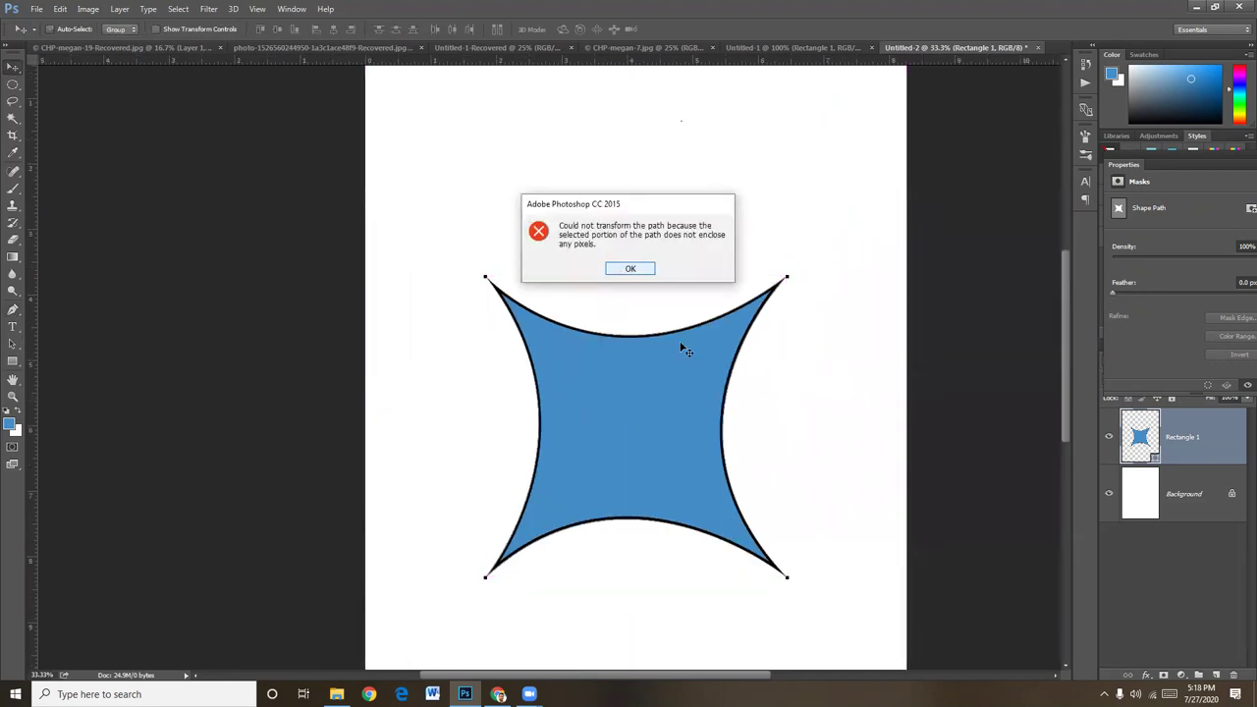
pyautogui.press('Return')
pyautogui.moveTo(618, 441); pyautogui.dragTo(616, 486)
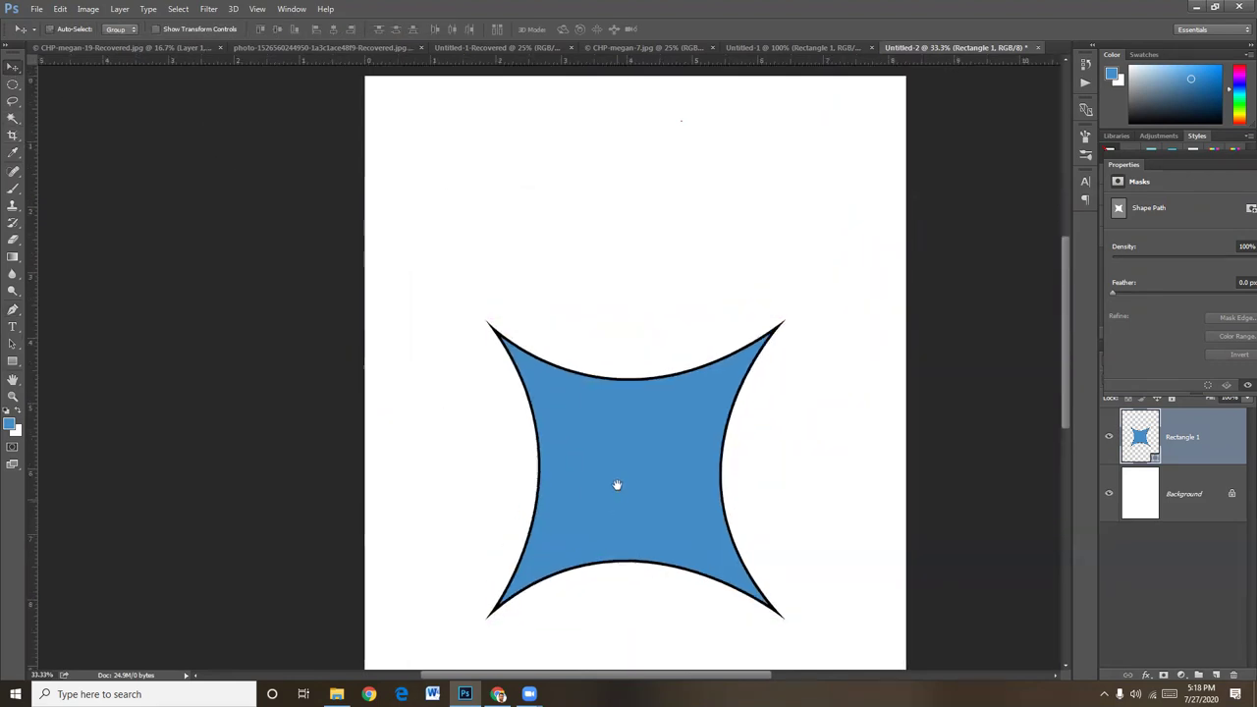
pyautogui.hotkey('ctrl', 't')
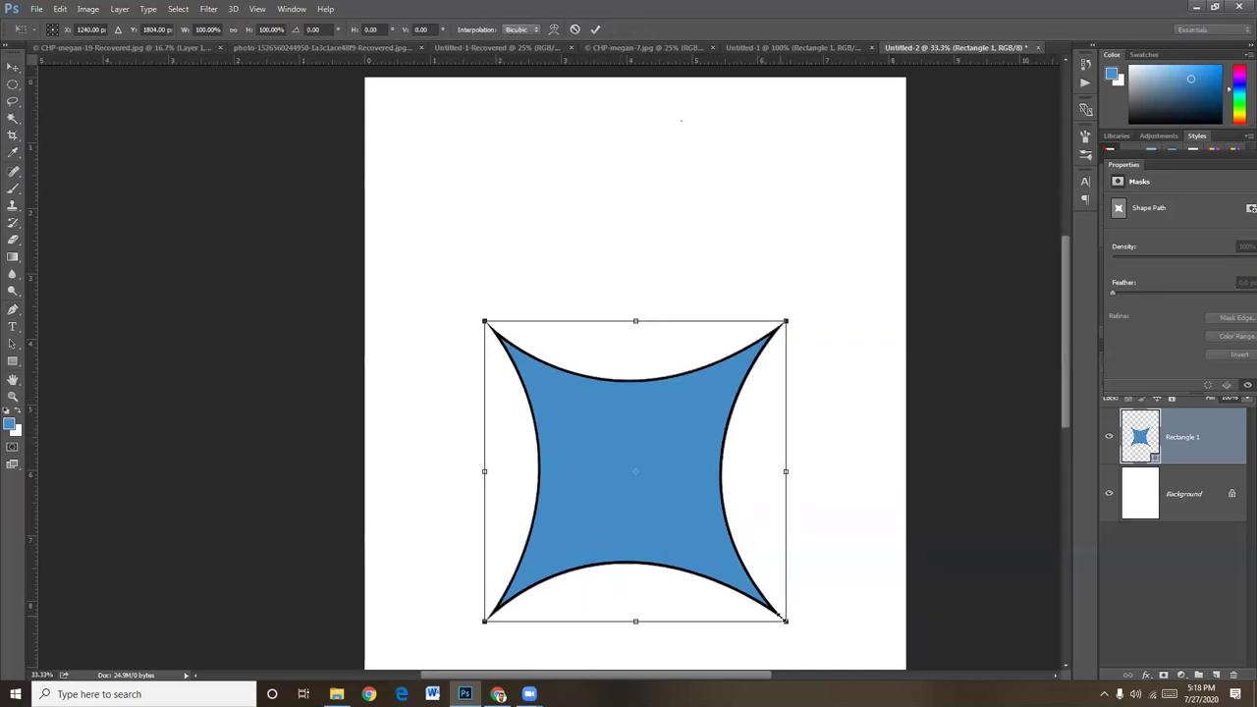
pyautogui.moveTo(783, 611); pyautogui.dragTo(715, 535)
pyautogui.moveTo(612, 507); pyautogui.dragTo(516, 298)
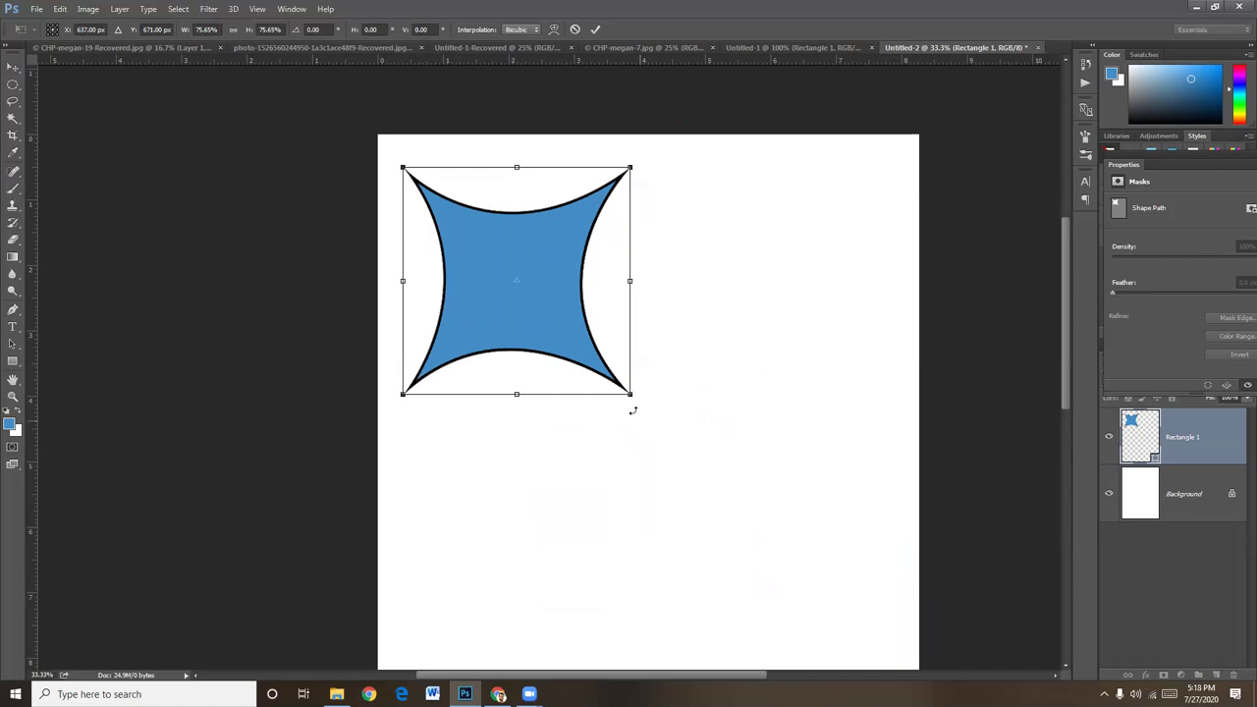
pyautogui.moveTo(634, 397); pyautogui.dragTo(585, 348)
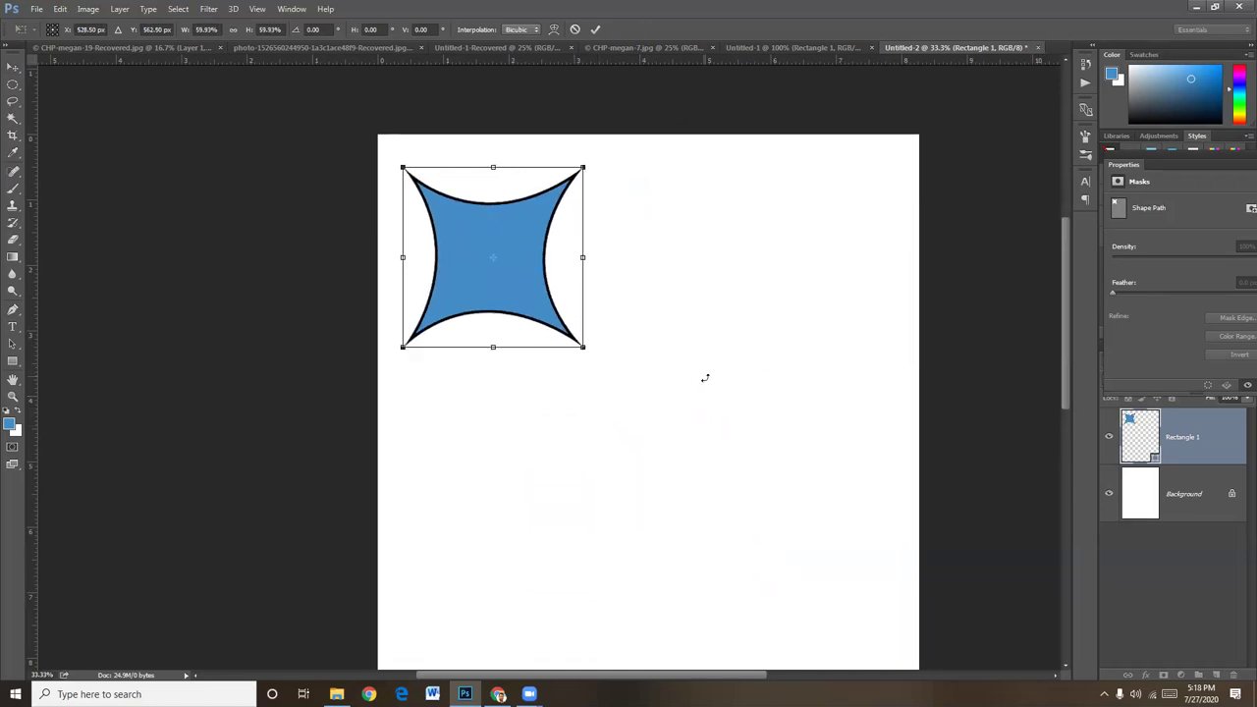
pyautogui.press('Return')
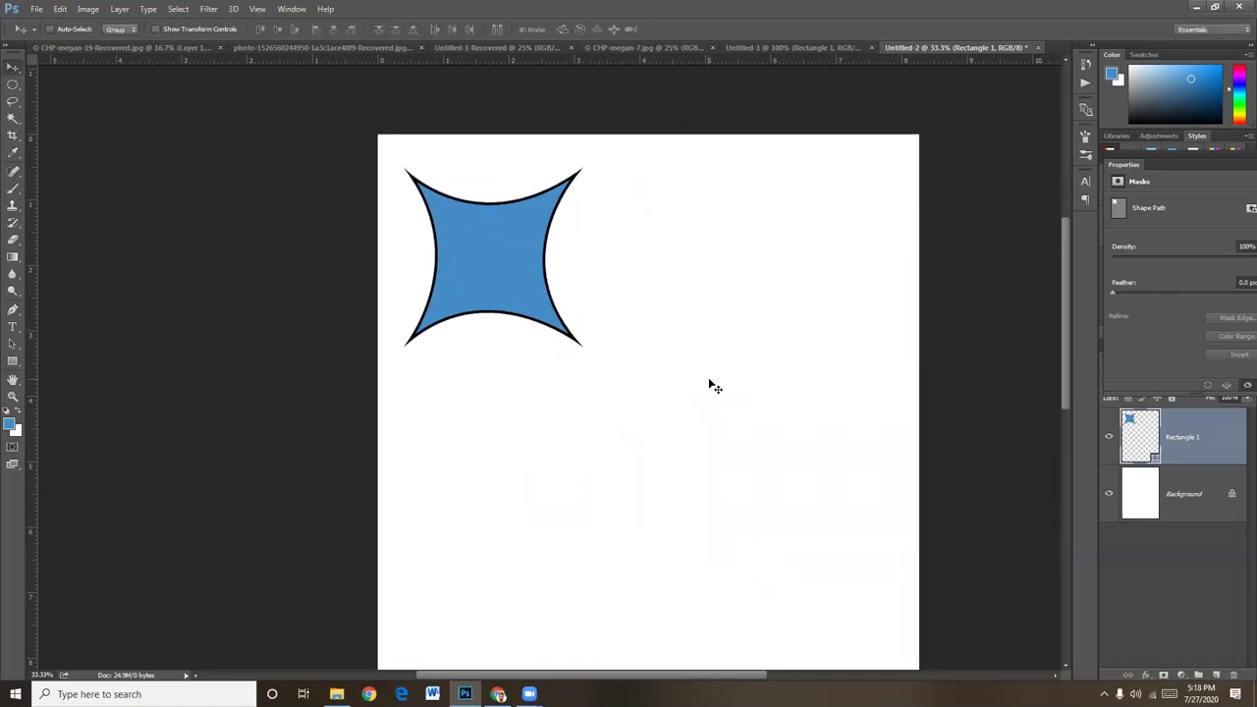
# - Pick the Rounded Rectangle Tool and draw a trial box right of the star, then undo it
pyautogui.scroll(1, 641, 475)
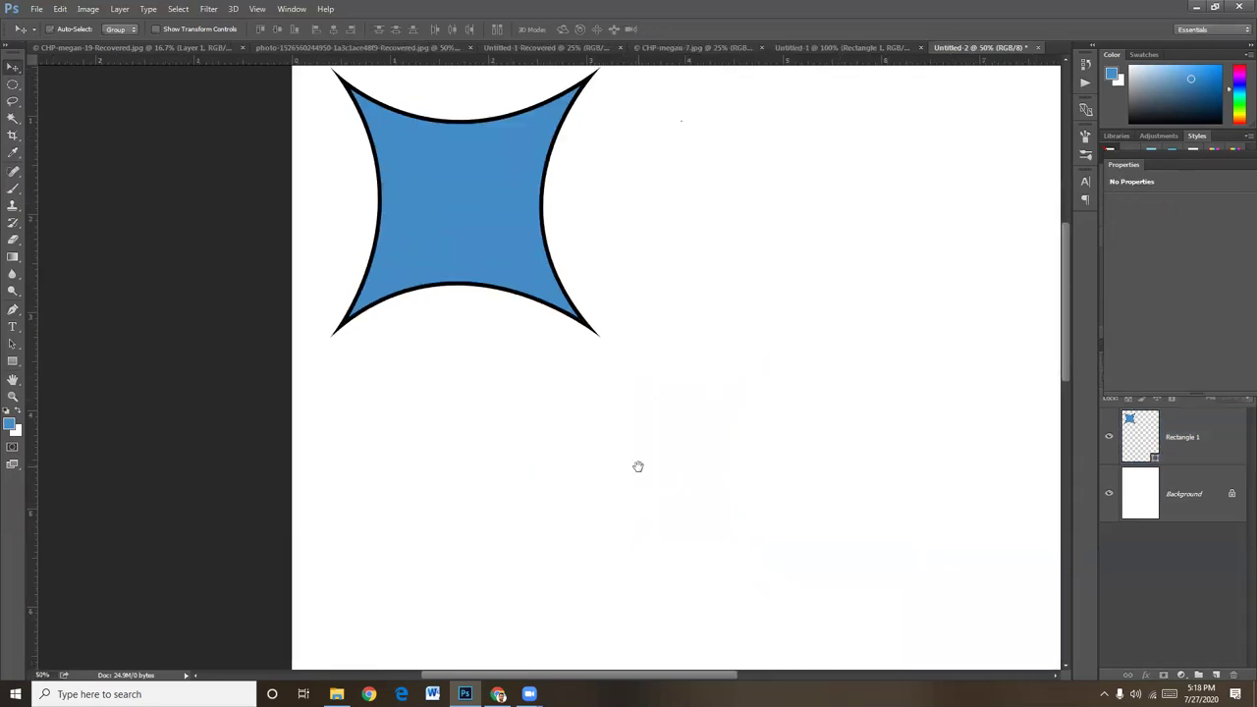
pyautogui.scroll(1, 643, 472)
pyautogui.click(13, 362)
pyautogui.click(58, 371)
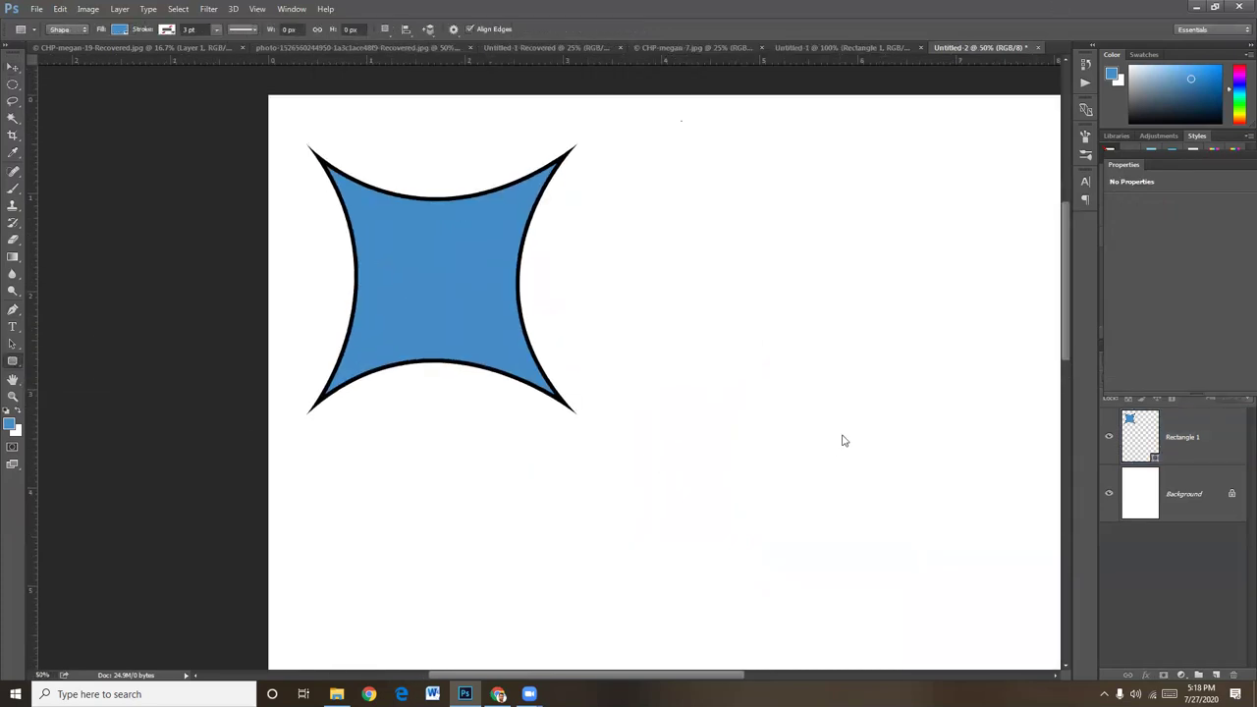
pyautogui.moveTo(826, 427); pyautogui.dragTo(843, 445)
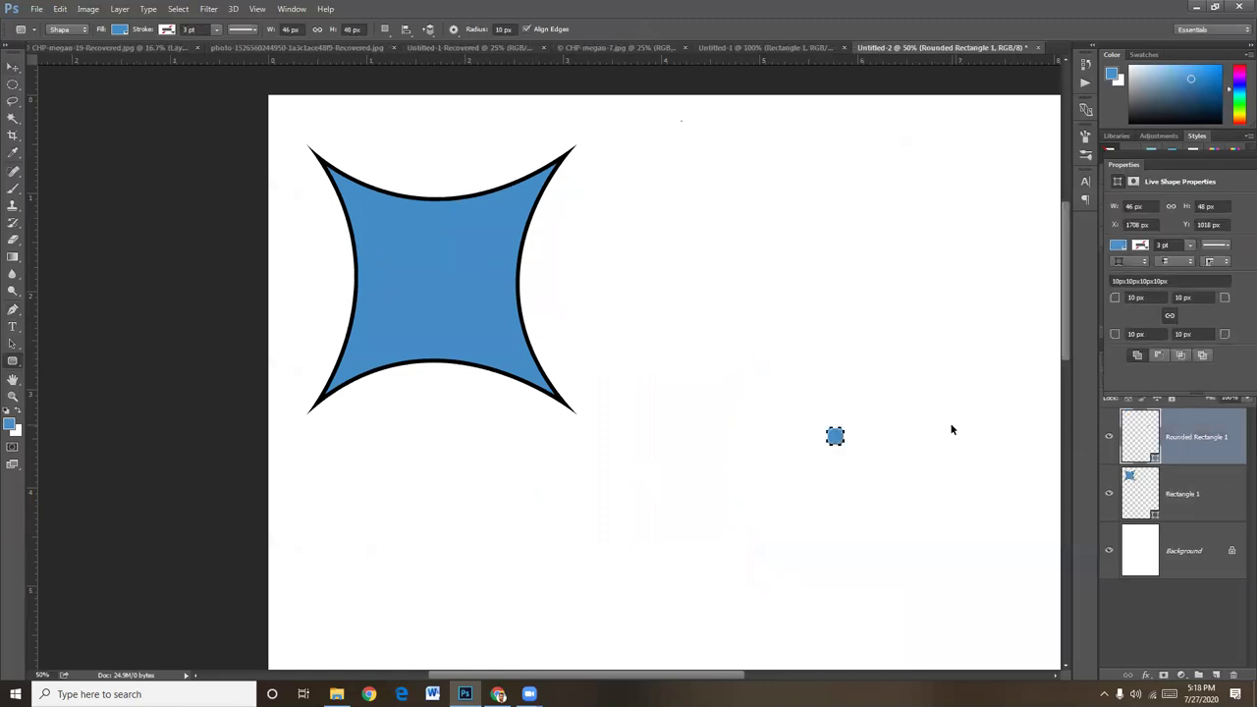
pyautogui.hotkey('ctrl', 'z')
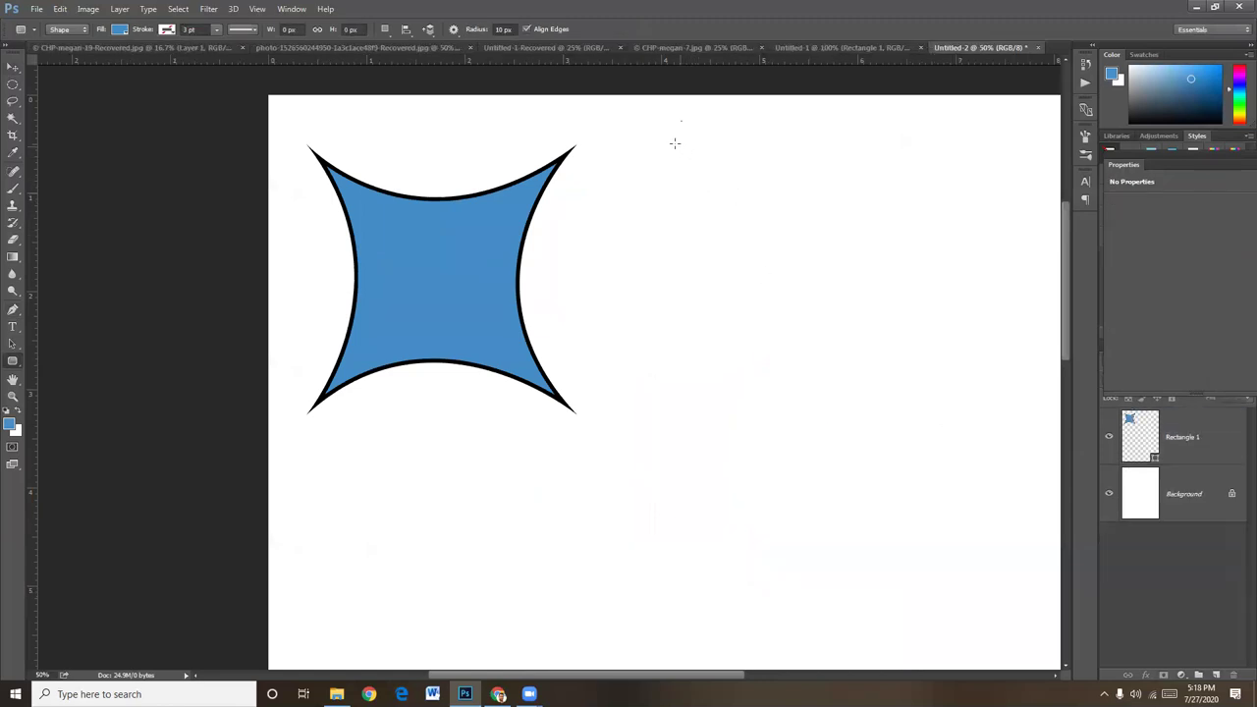
pyautogui.moveTo(680, 144)
pyautogui.mouseDown()
pyautogui.moveTo(880, 413)
pyautogui.moveTo(895, 415)
pyautogui.mouseUp()
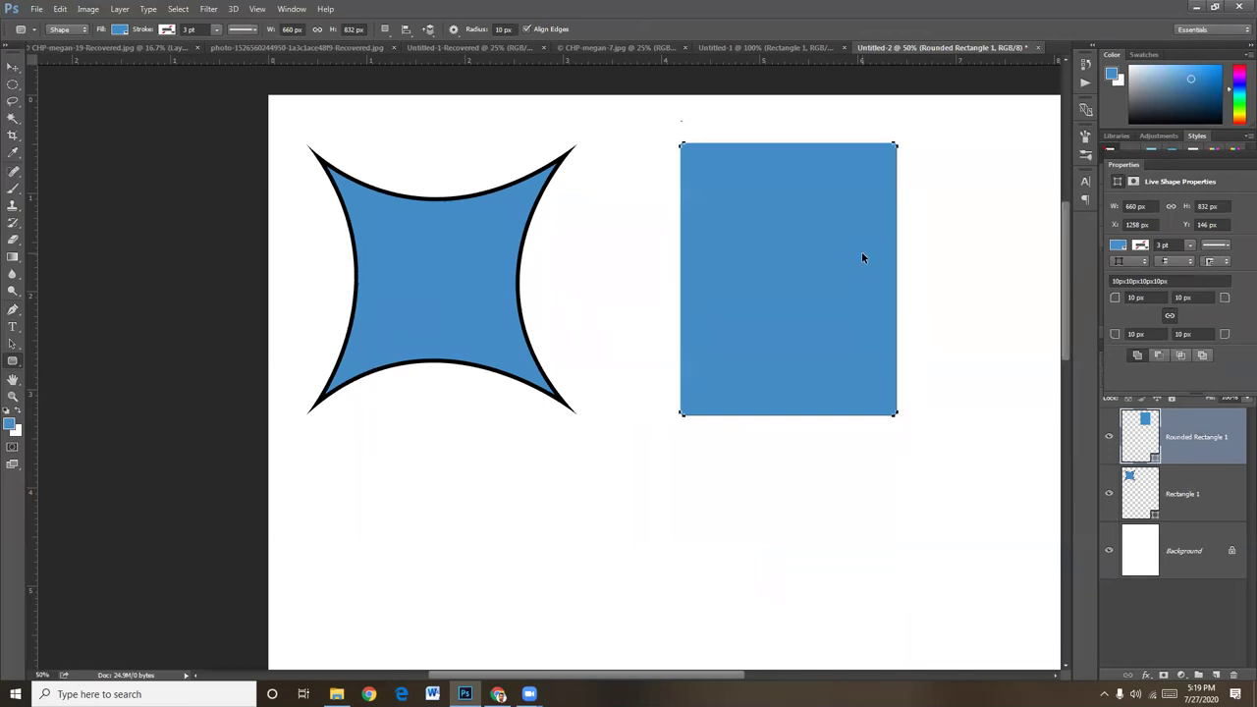
pyautogui.hotkey('ctrl', 'z')
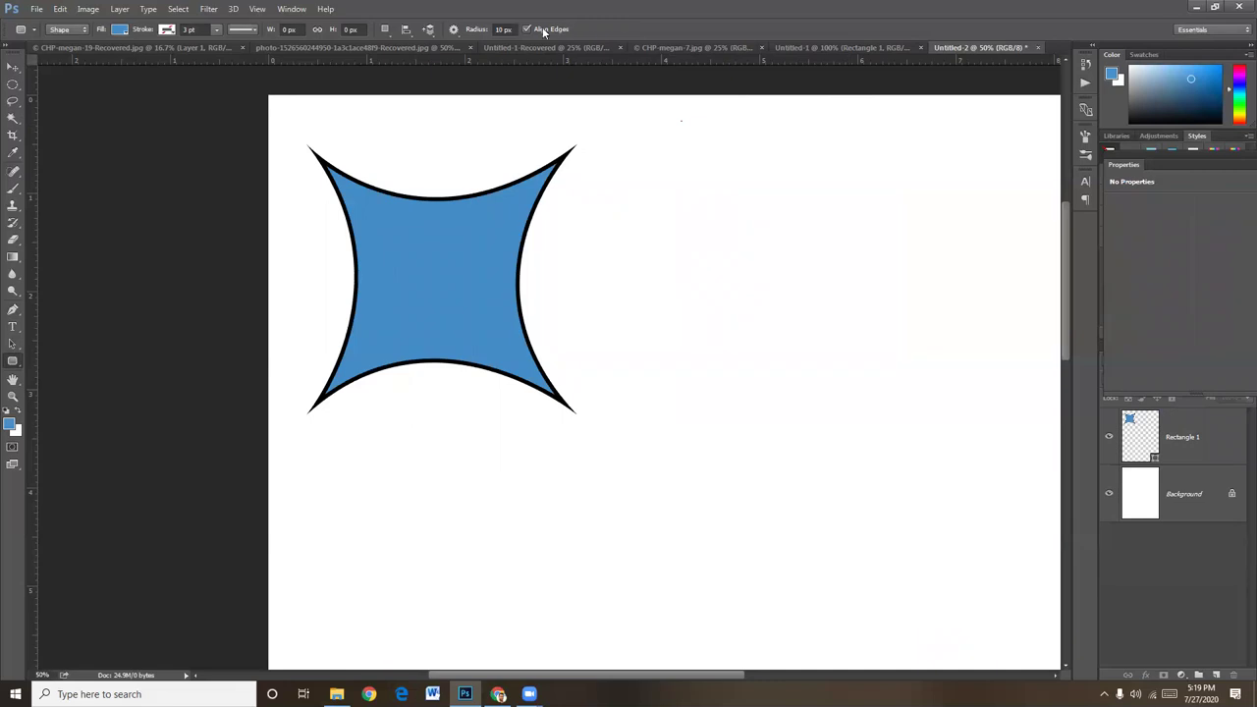
# - Set the corner radius to 30 px and draw a 696 × 774 px rounded box right of the star
pyautogui.click(516, 29)
pyautogui.write('30')
pyautogui.moveTo(645, 151); pyautogui.dragTo(863, 400)
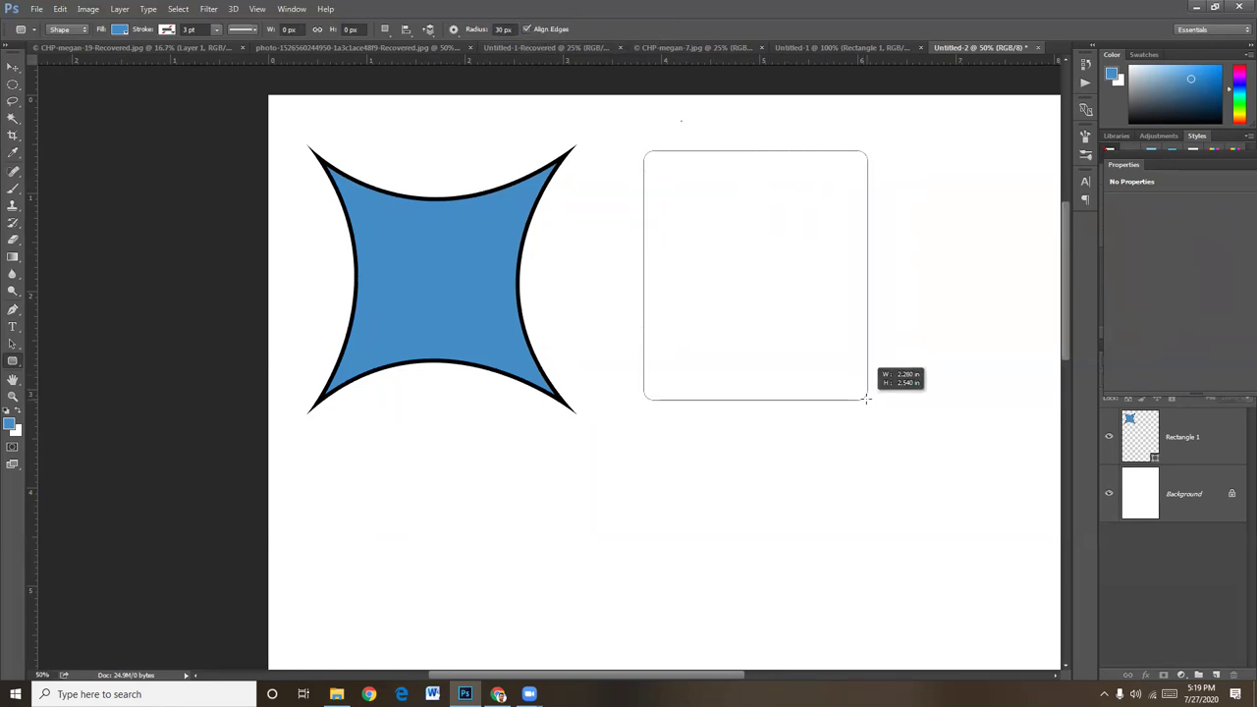
pyautogui.moveTo(864, 400); pyautogui.dragTo(871, 403)
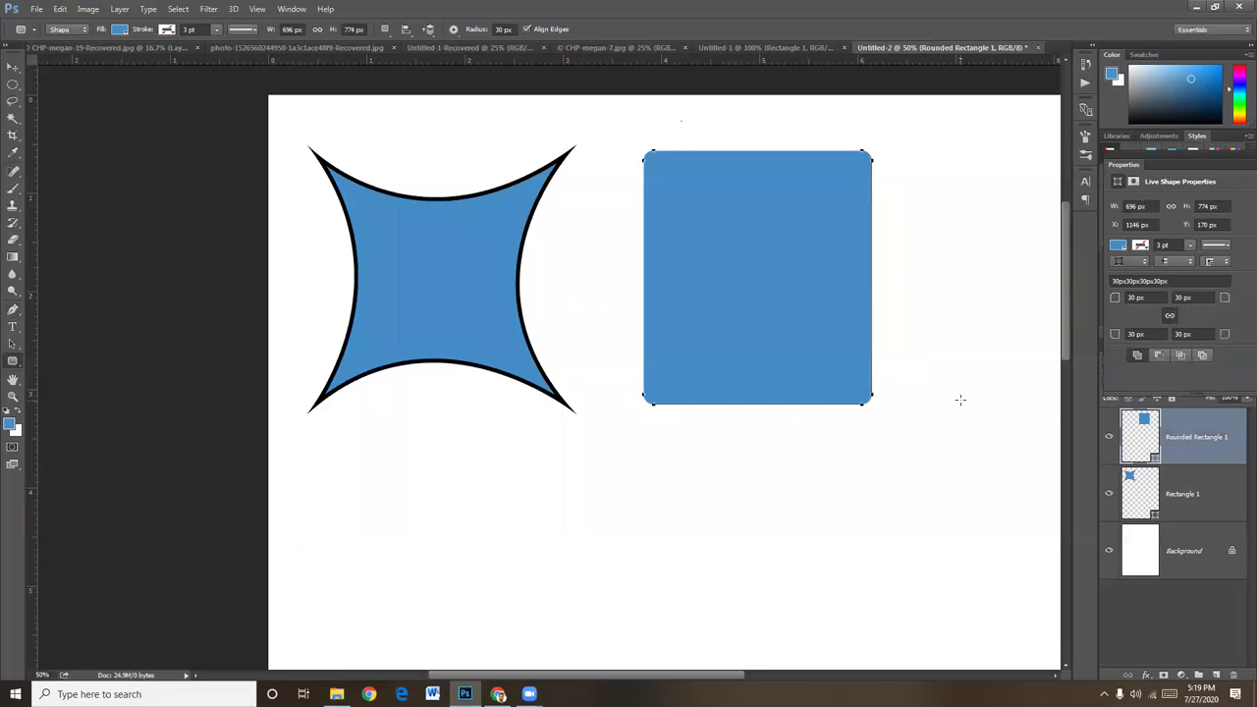
pyautogui.hotkey('ctrl', '+')
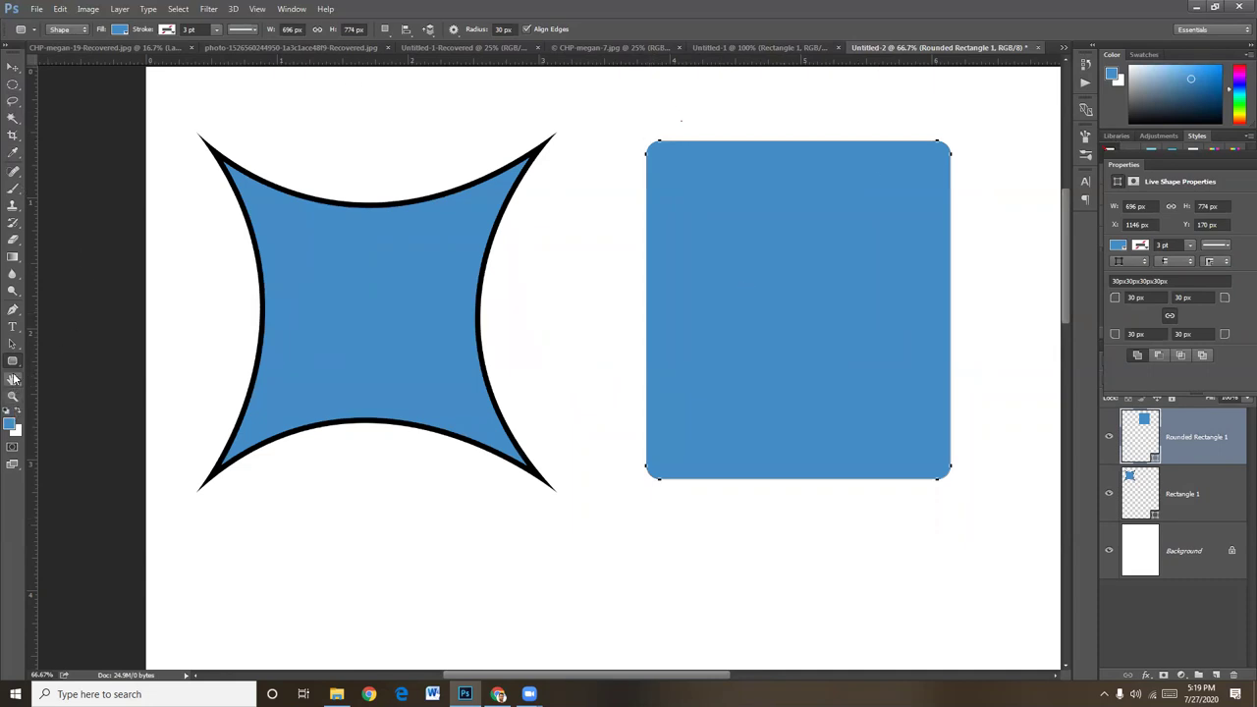
pyautogui.click(12, 343)
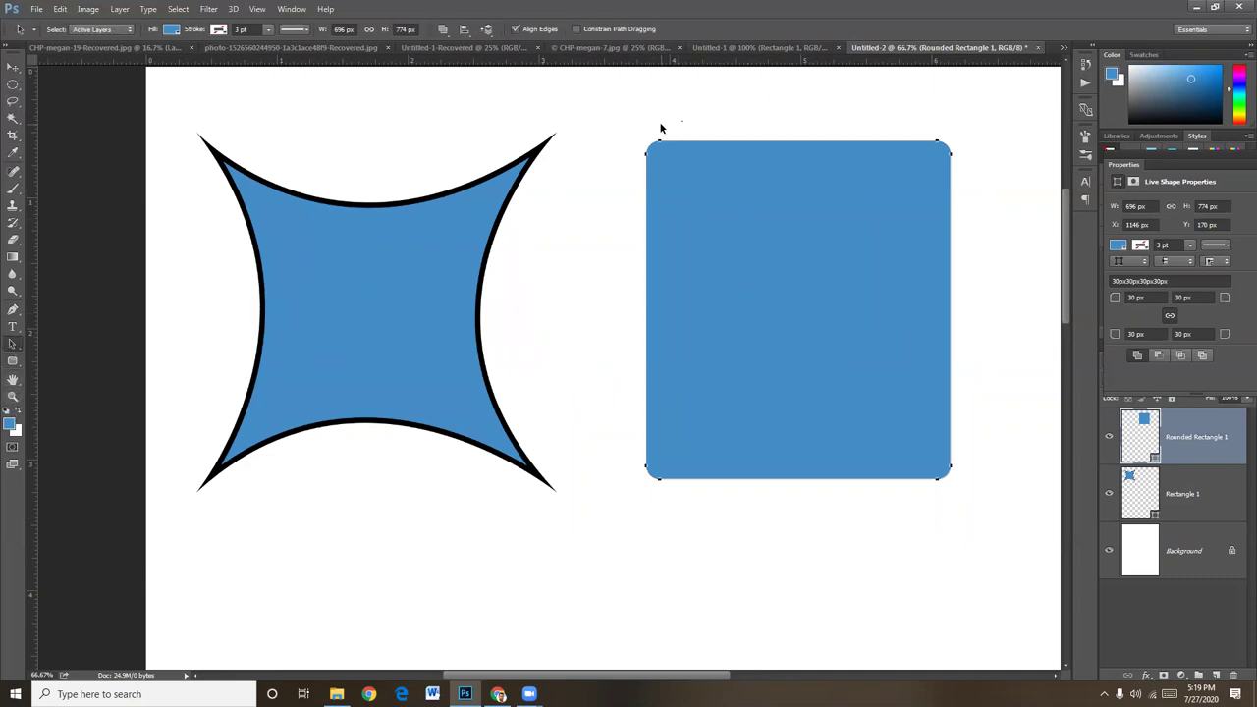
# - Convert the live rounded rectangle to a regular path and square off its top corners
pyautogui.press('ctrl')
pyautogui.moveTo(963, 114)
pyautogui.mouseDown()
pyautogui.moveTo(843, 145)
pyautogui.moveTo(644, 150)
pyautogui.mouseUp()
pyautogui.click(890, 150)
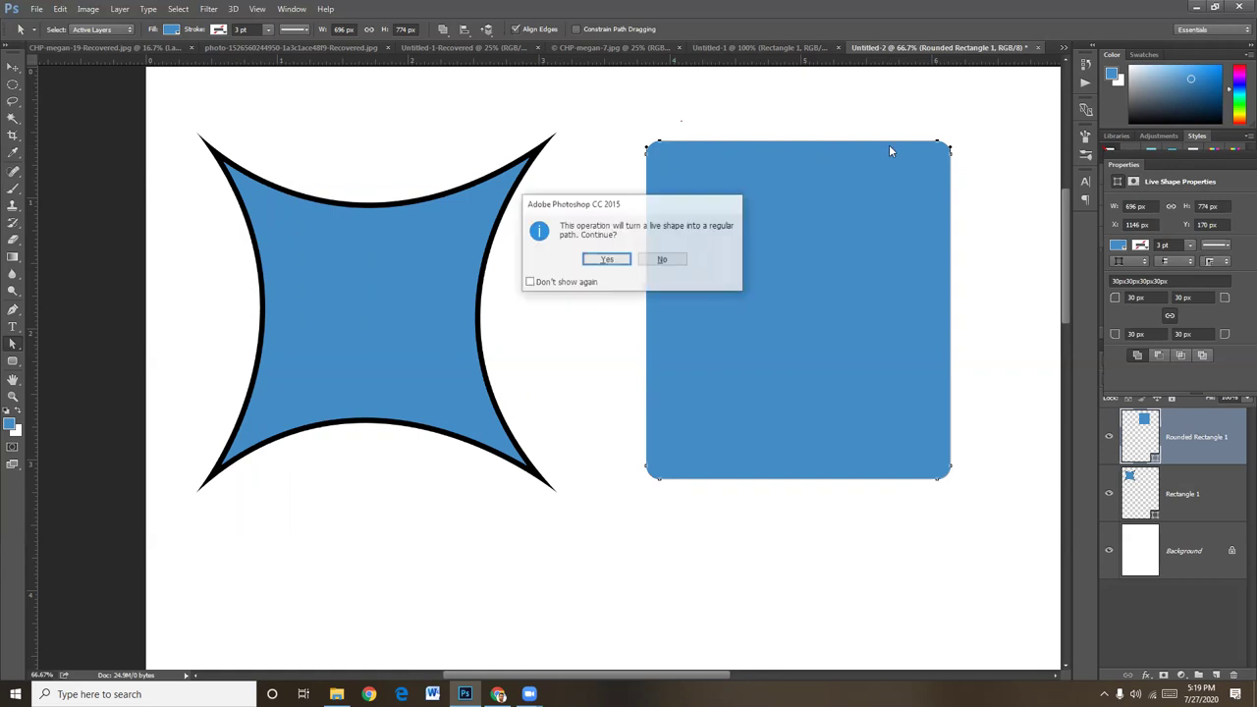
pyautogui.click(578, 282)
pyautogui.click(620, 259)
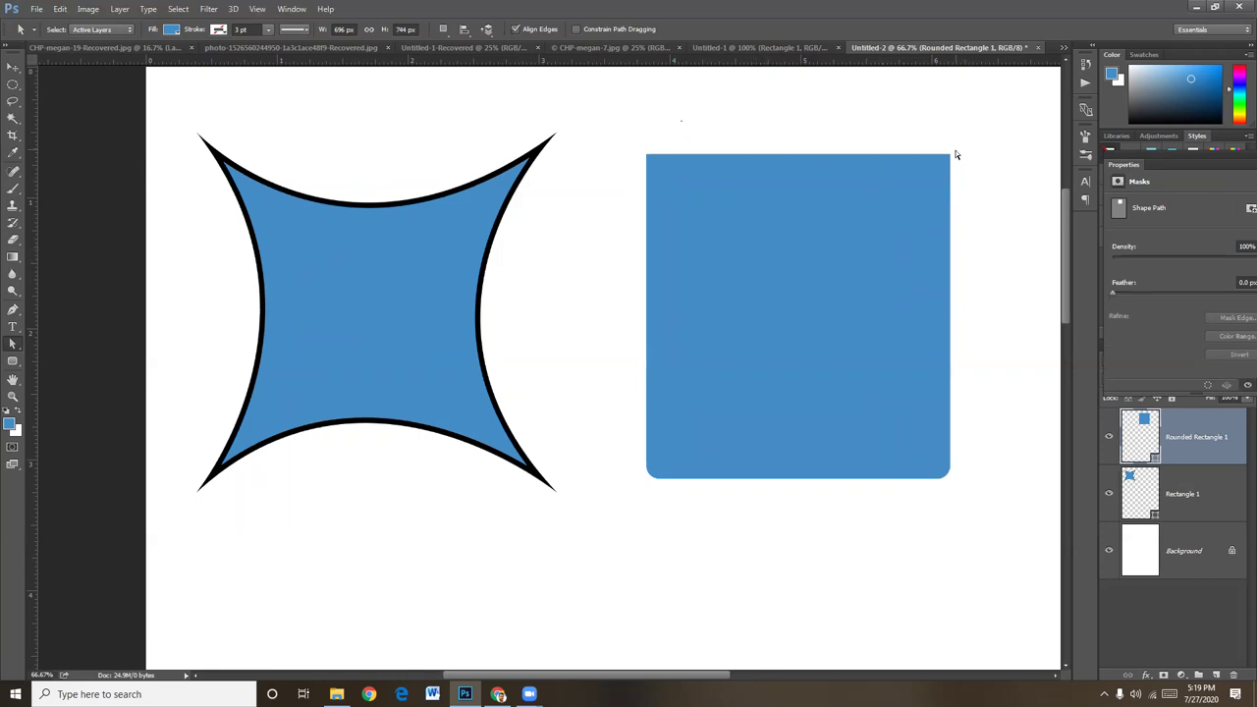
pyautogui.moveTo(971, 151); pyautogui.dragTo(939, 179)
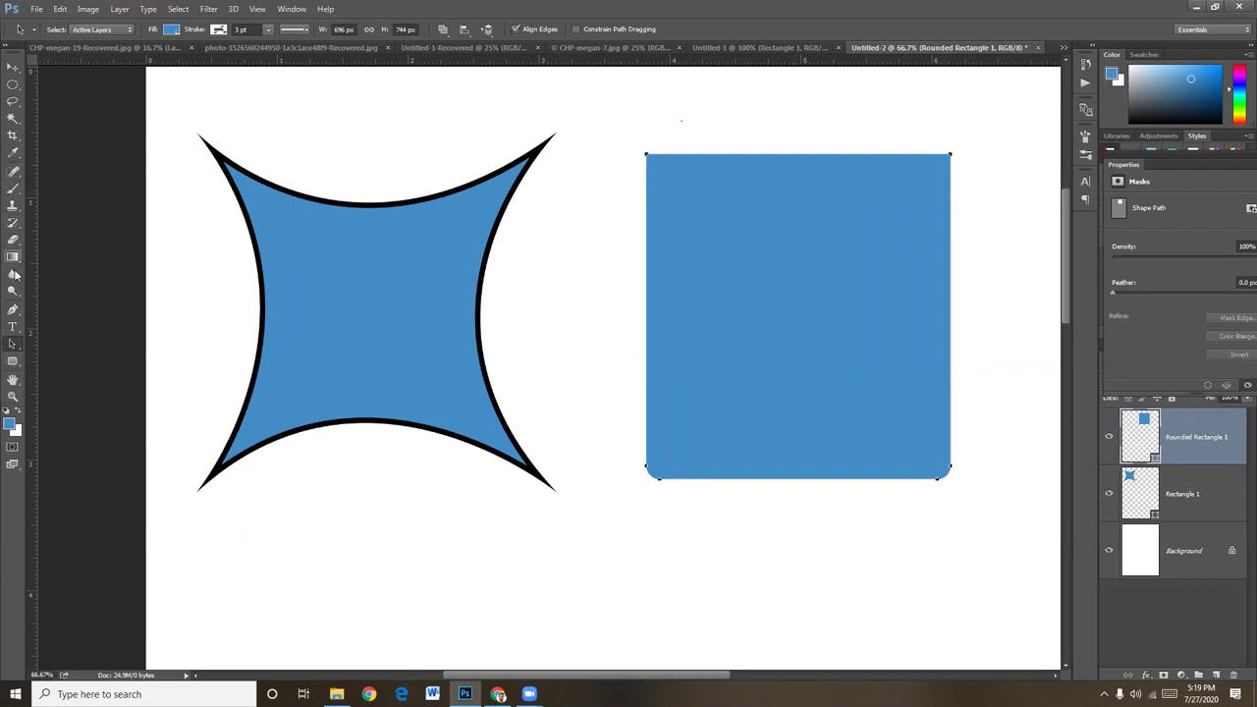
pyautogui.click(12, 310)
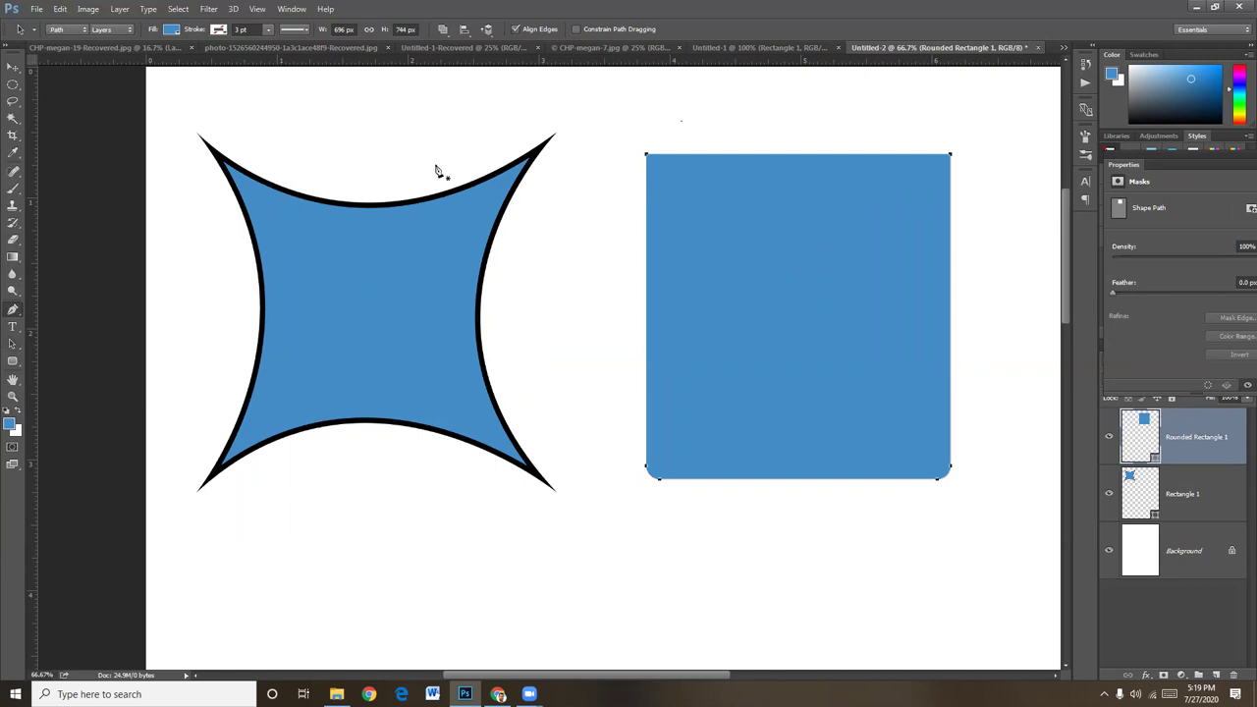
# - Cut a concave curved scoop into the box's top edge between its top corners
pyautogui.click(647, 149)
pyautogui.scroll(1, 846, 278)
pyautogui.hscroll(1, 846, 278)
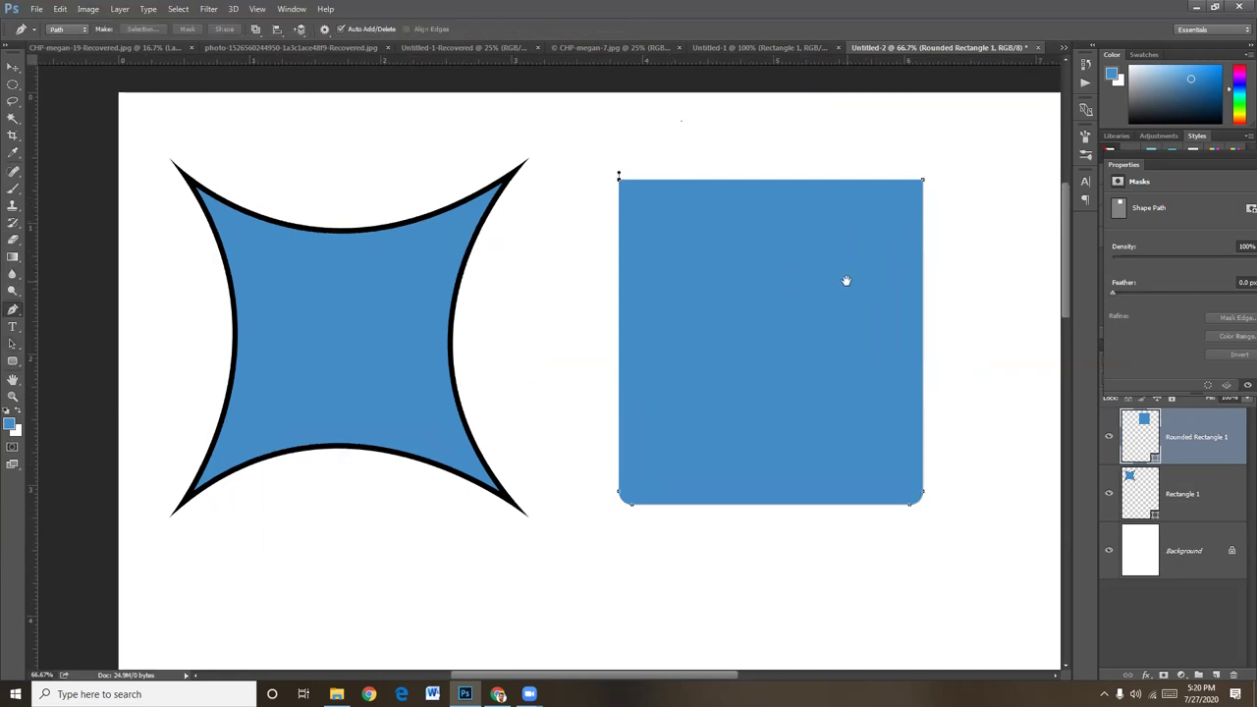
pyautogui.click(924, 181)
pyautogui.hscroll(4, 1047, 106)
pyautogui.hscroll(1, 1032, 95)
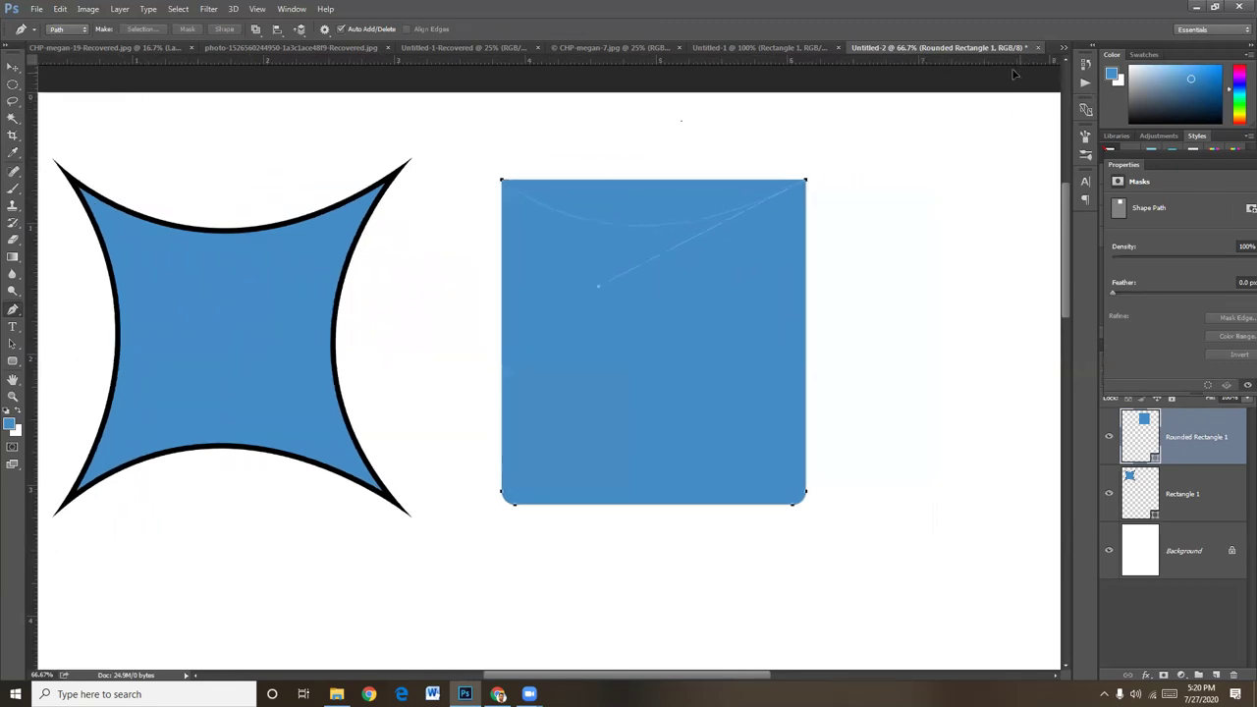
pyautogui.press('Return')
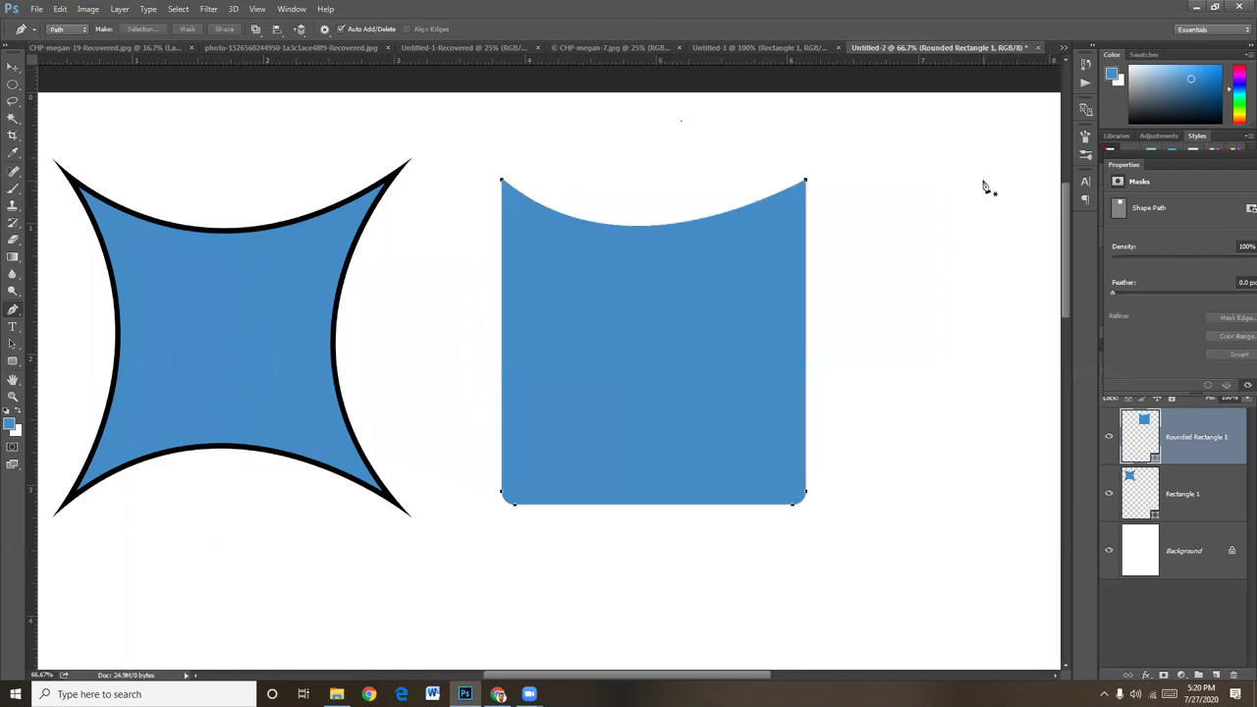
# - Move the curved-top box up beside the star
pyautogui.click(13, 67)
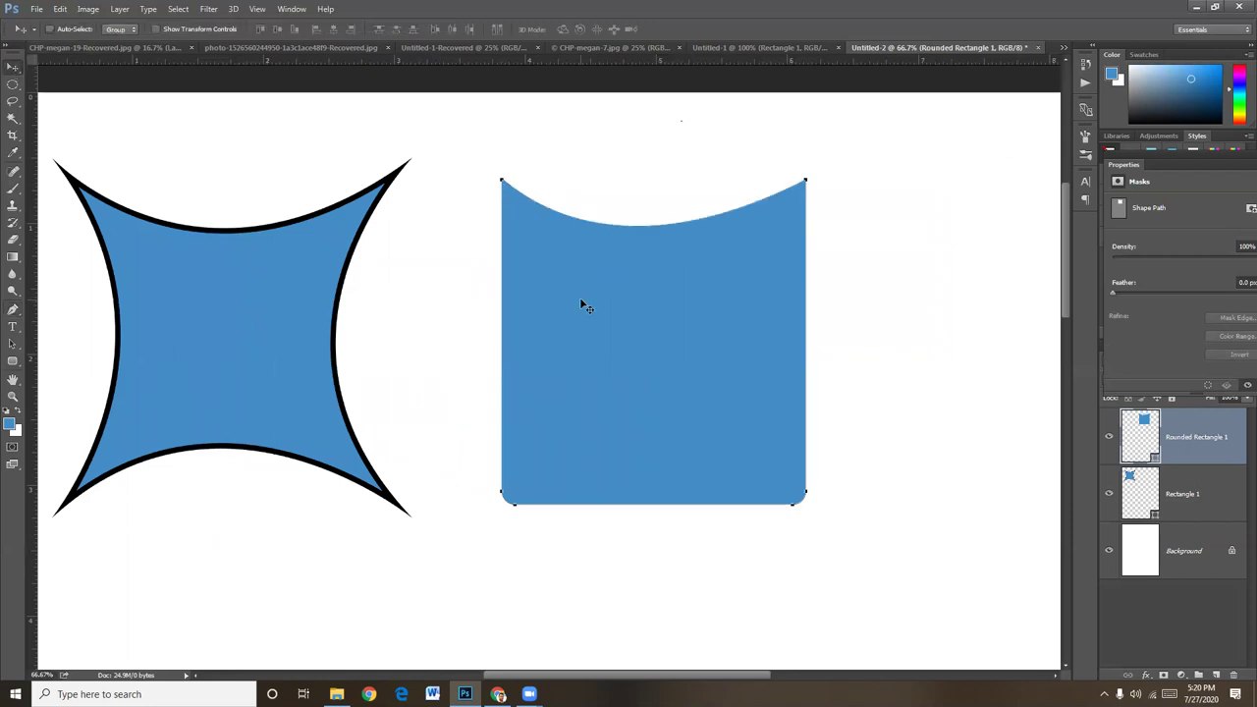
pyautogui.moveTo(680, 347); pyautogui.dragTo(673, 322)
pyautogui.hotkey('ctrl', '-')
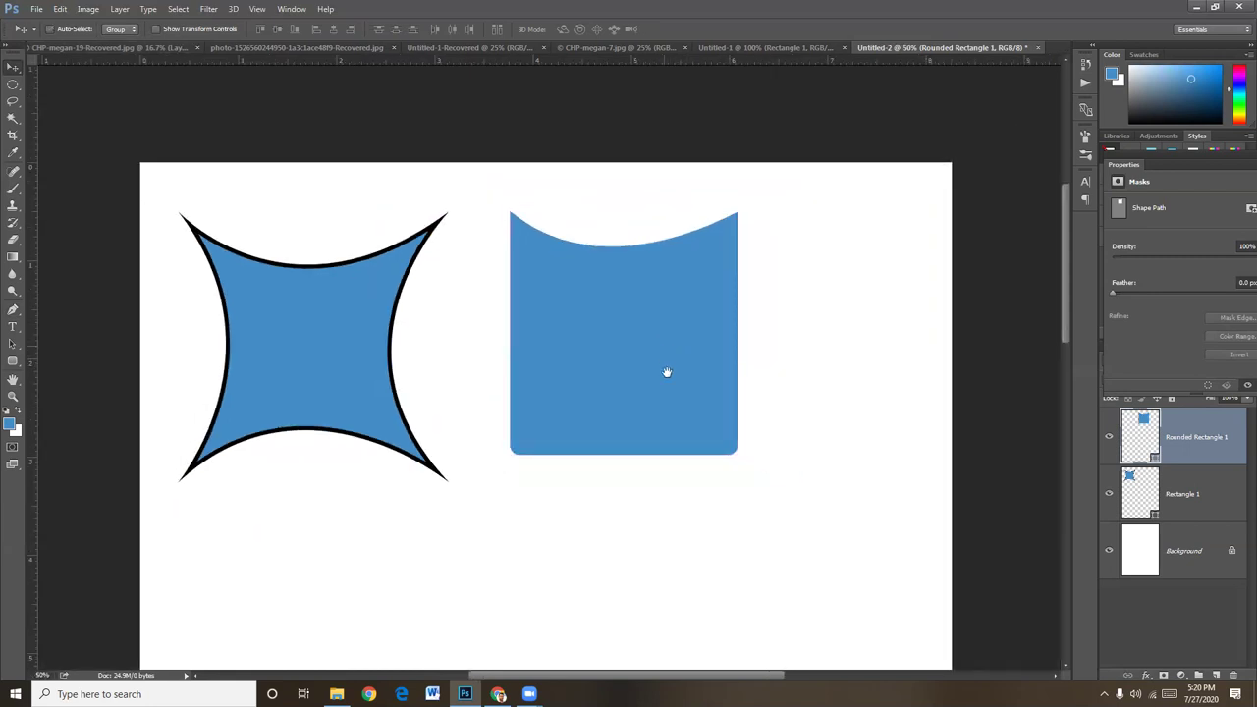
# - Shift the Rounded Rectangle 1 box further right to widen the gap from the star
pyautogui.hotkey('ctrl', '-')
pyautogui.hotkey('ctrl', '-')
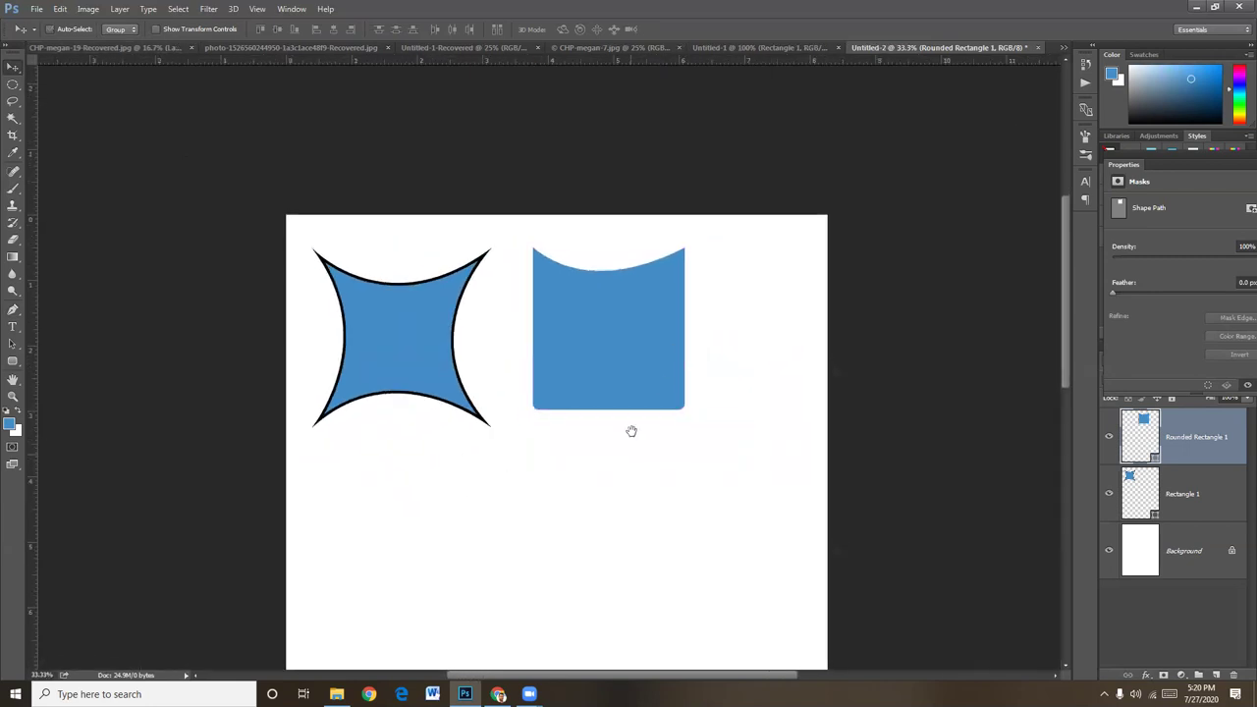
pyautogui.click(12, 363)
pyautogui.rightClick(12, 363)
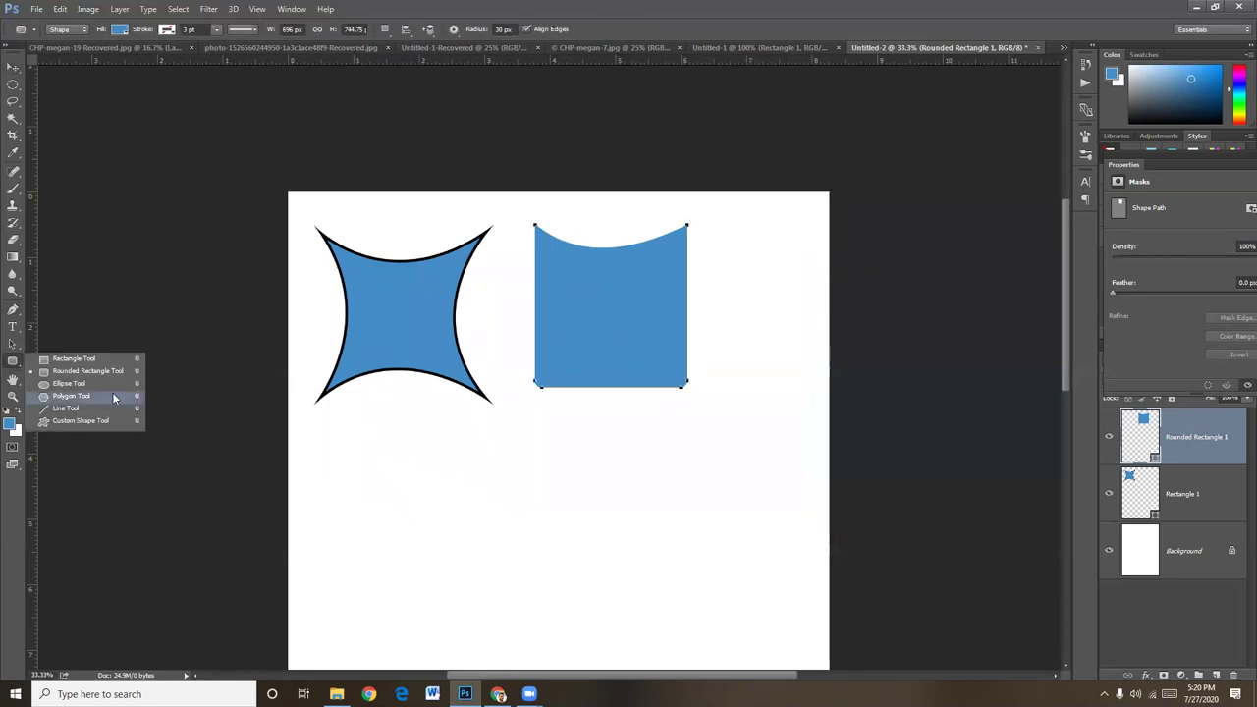
pyautogui.click(59, 385)
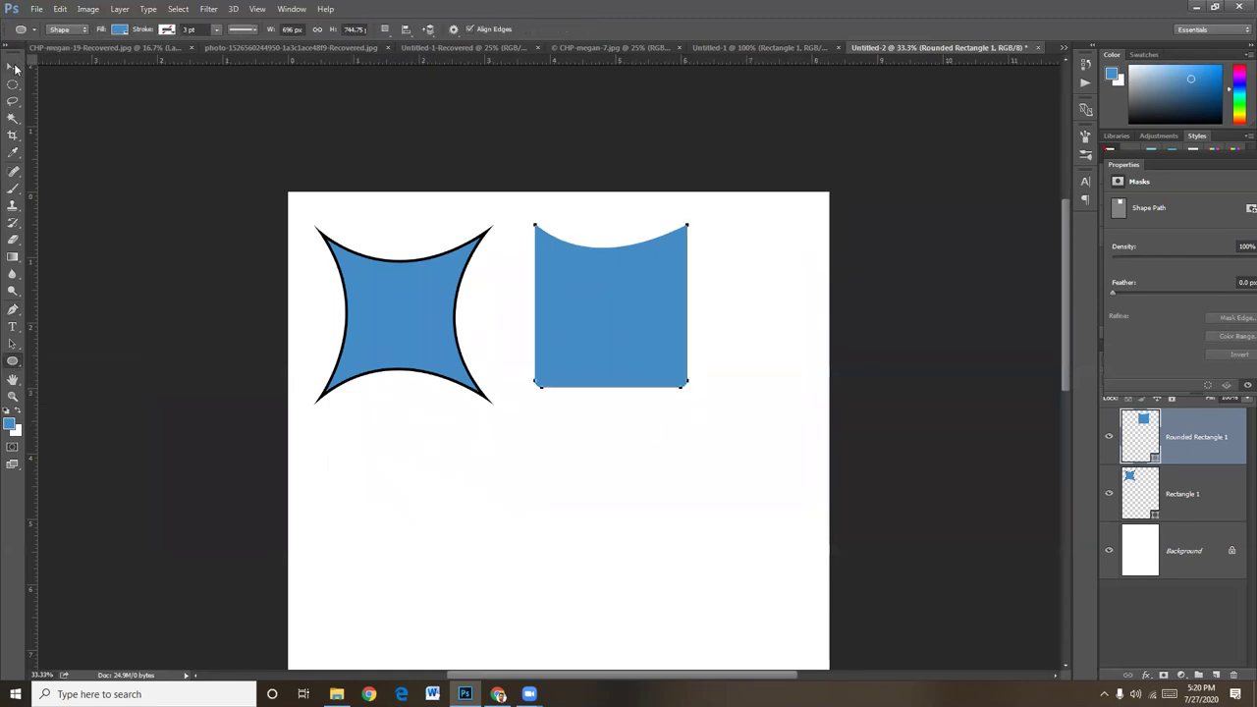
pyautogui.press('v')
pyautogui.rightClick(582, 294)
pyautogui.click(649, 299)
pyautogui.moveTo(662, 311); pyautogui.dragTo(706, 311)
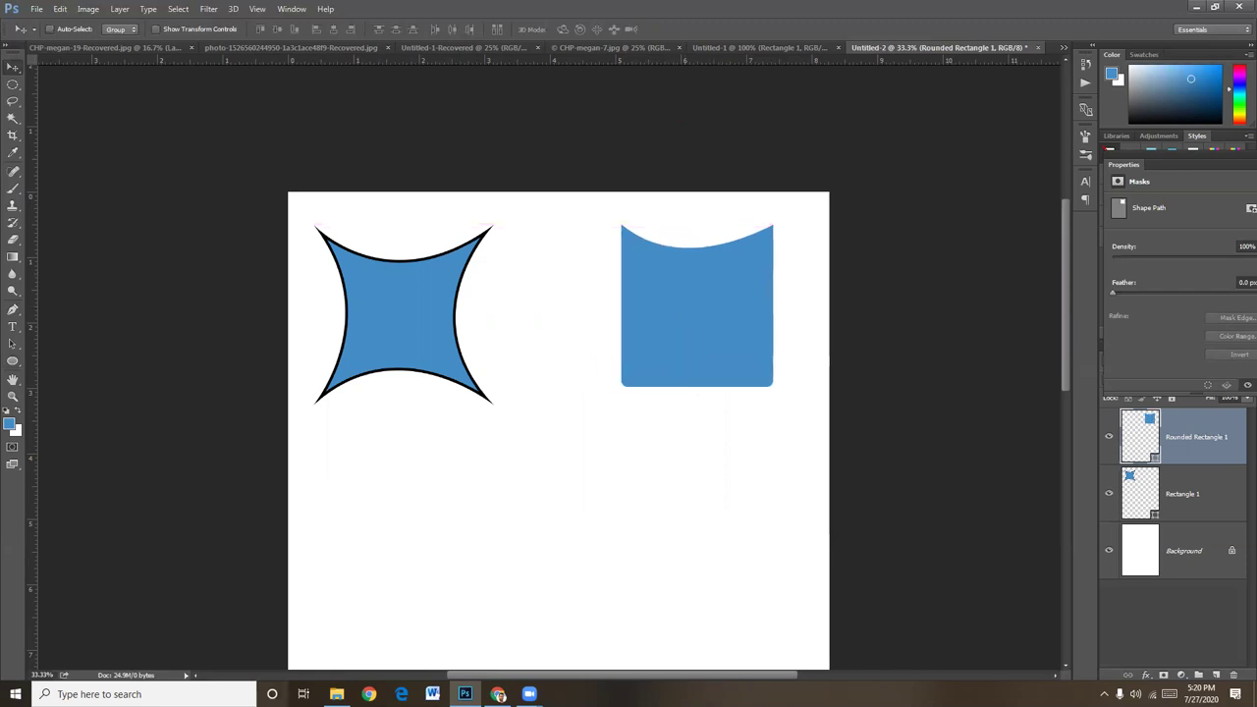
# - Place the CHP-megan-3 penguin photo onto the canvas and shrink it
pyautogui.click(336, 695)
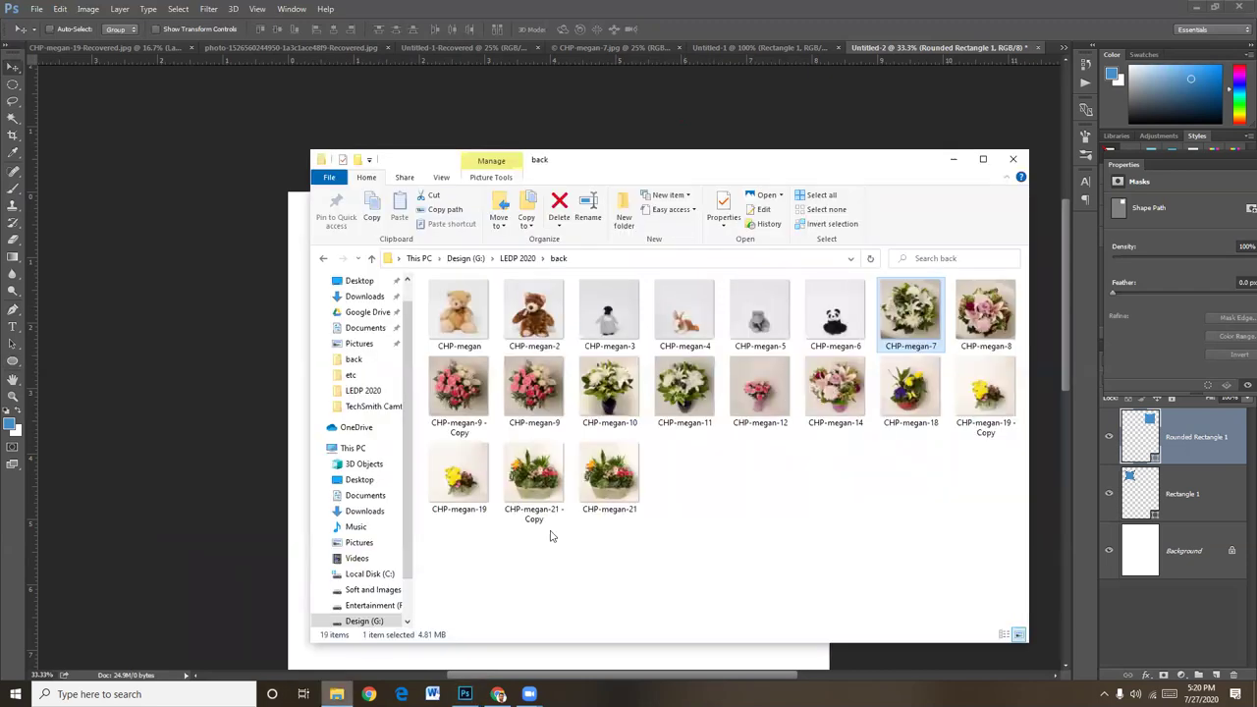
pyautogui.moveTo(609, 312); pyautogui.dragTo(466, 678)
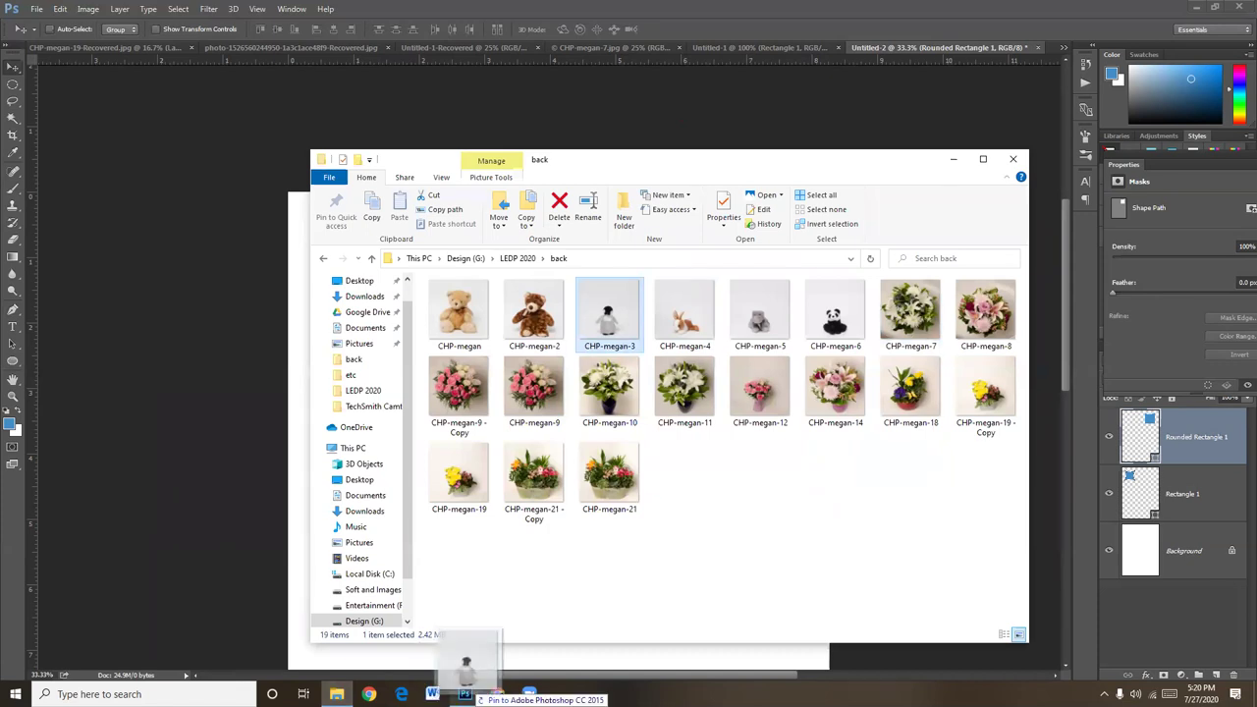
pyautogui.moveTo(467, 678); pyautogui.dragTo(583, 453)
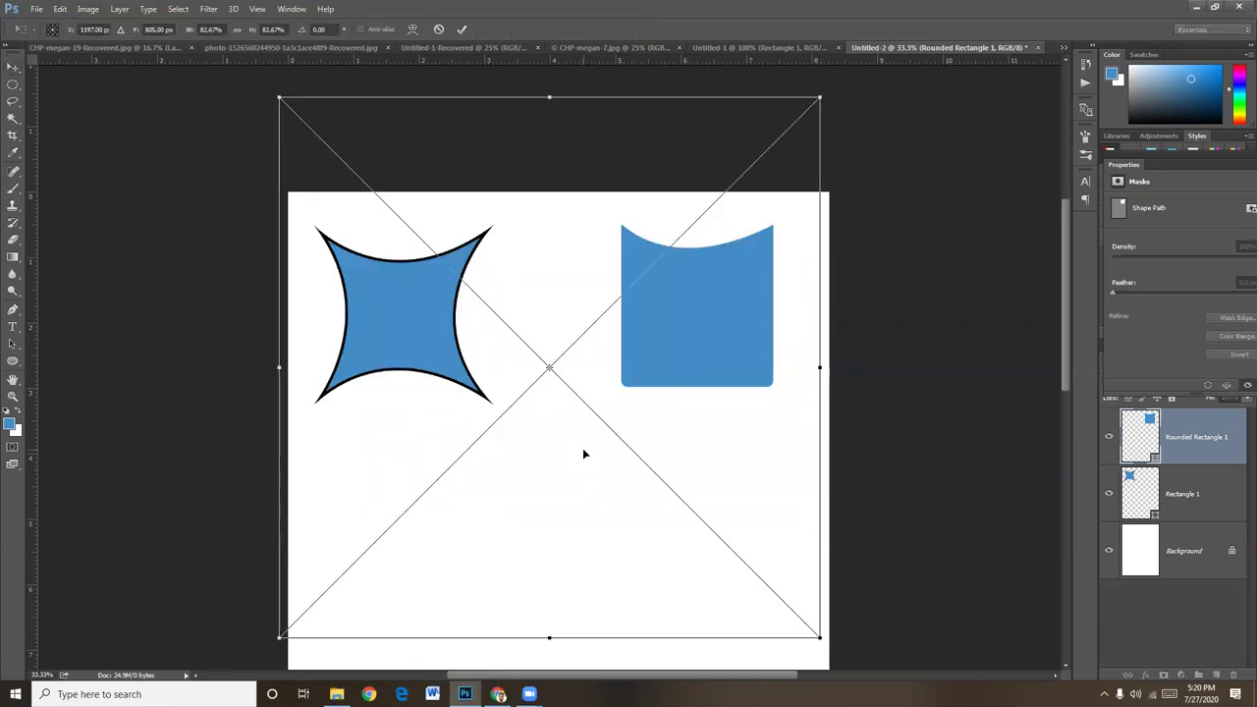
pyautogui.moveTo(278, 94); pyautogui.dragTo(527, 346)
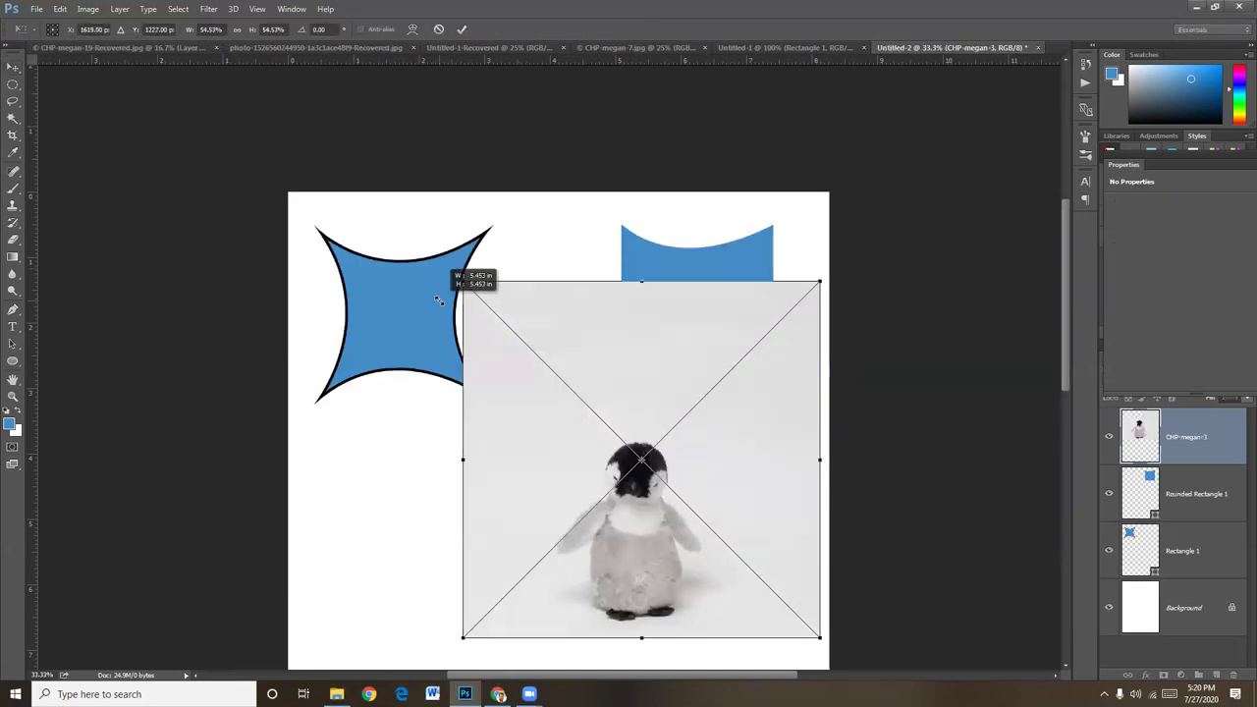
pyautogui.press('Return')
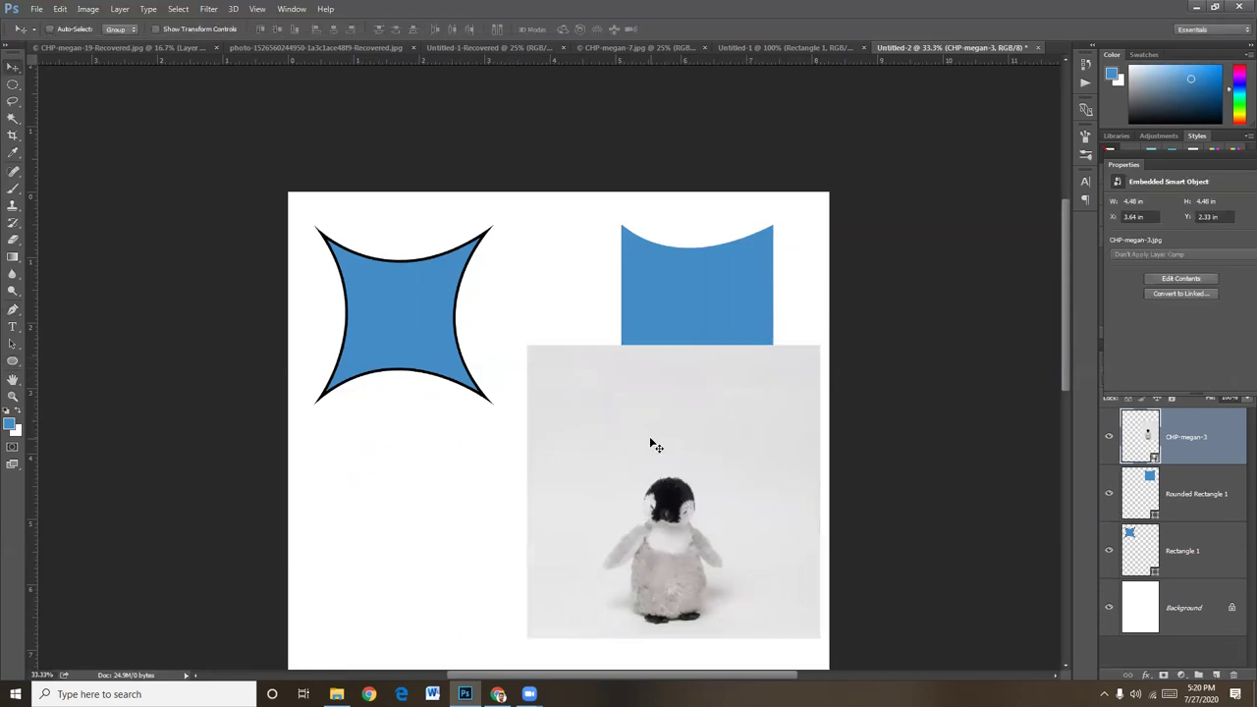
# - Clip the penguin into the rounded box, scaled to about 31% and centred
pyautogui.moveTo(676, 449); pyautogui.dragTo(700, 307)
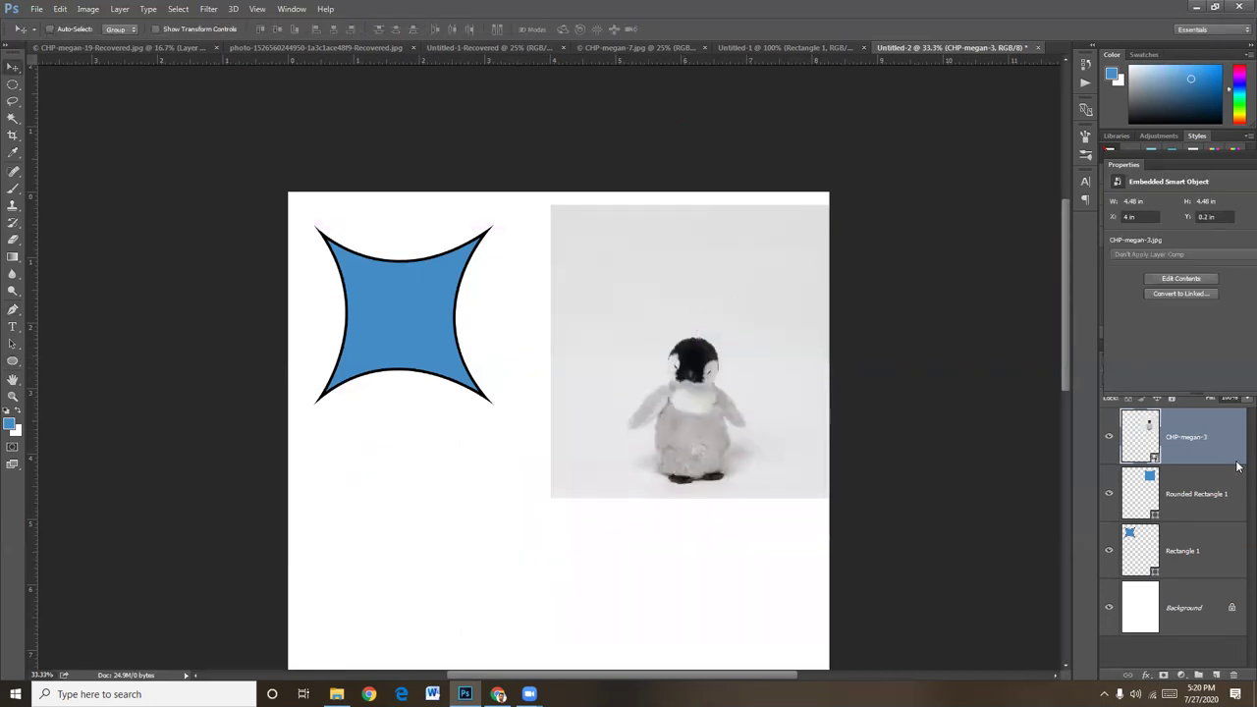
pyautogui.keyDown('alt'); pyautogui.click(1219, 461); pyautogui.keyUp('alt')
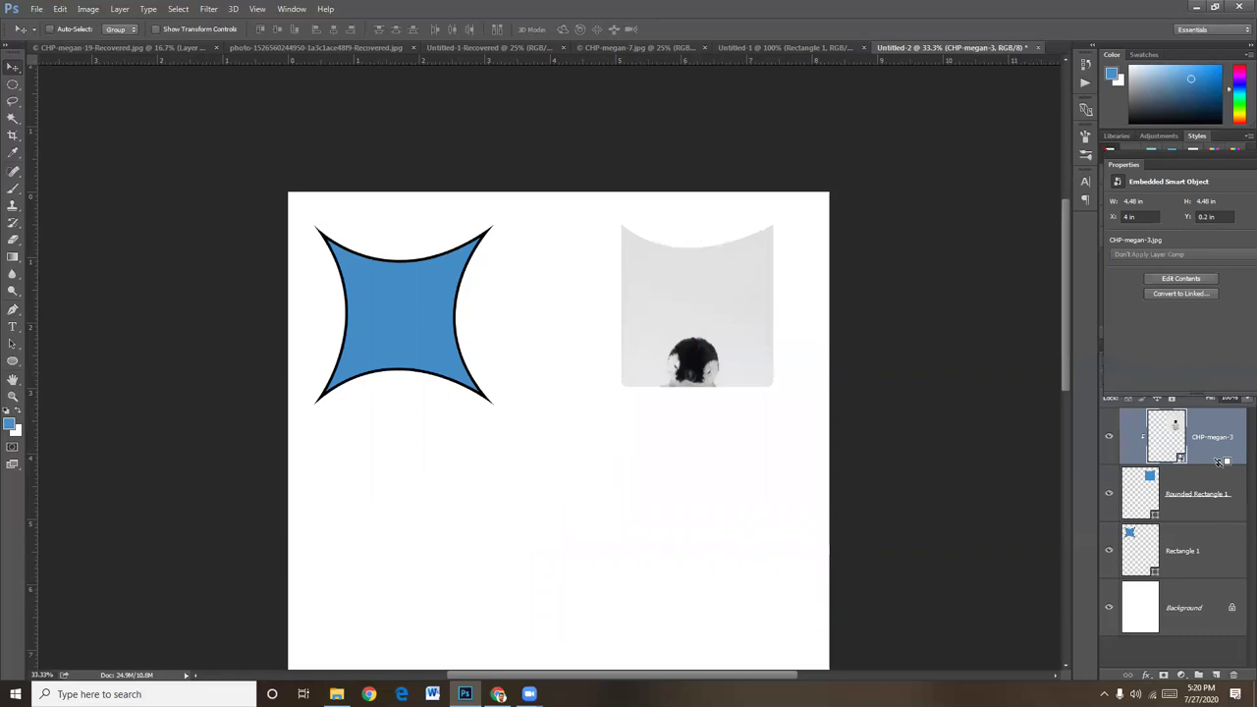
pyautogui.hotkey('ctrl', 't')
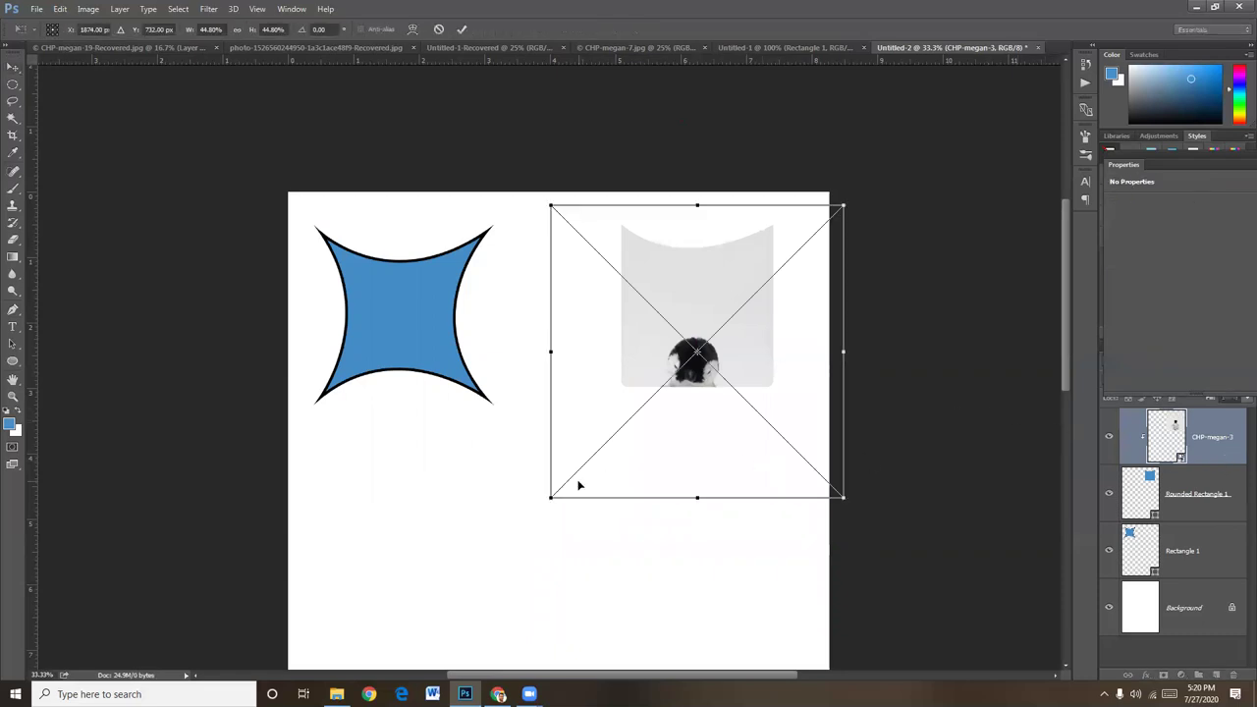
pyautogui.moveTo(546, 496); pyautogui.dragTo(593, 364)
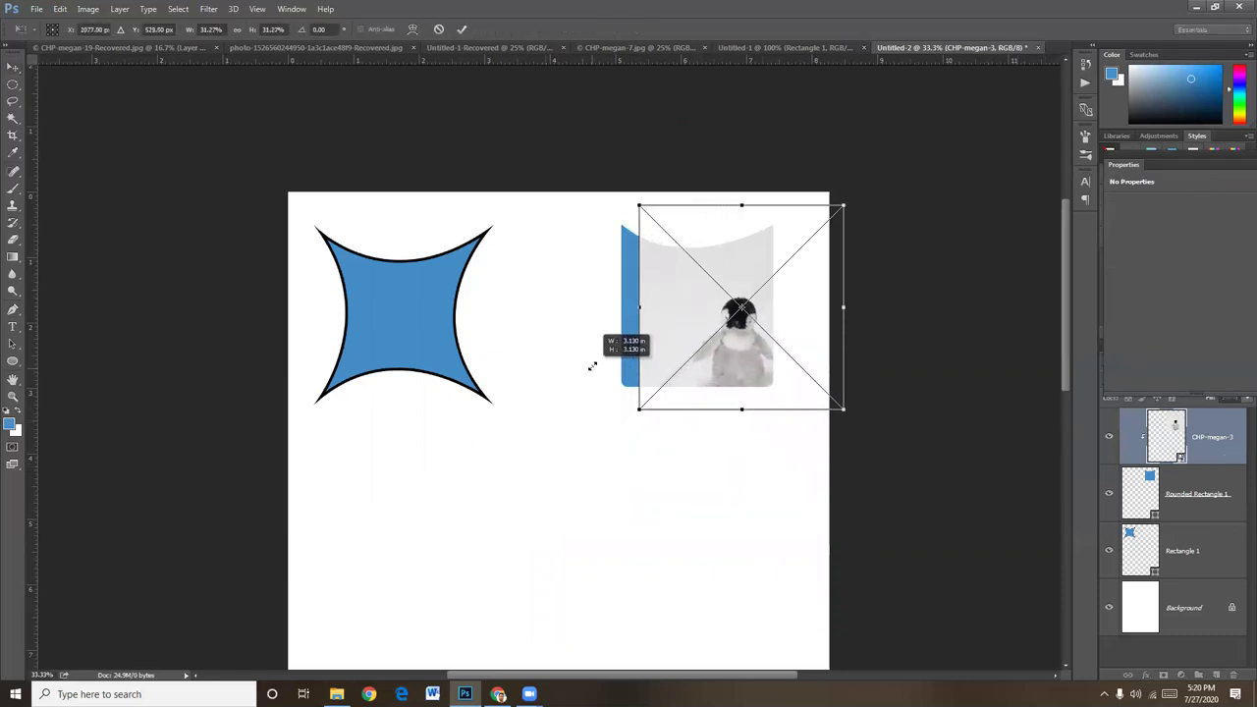
pyautogui.moveTo(737, 347); pyautogui.dragTo(704, 339)
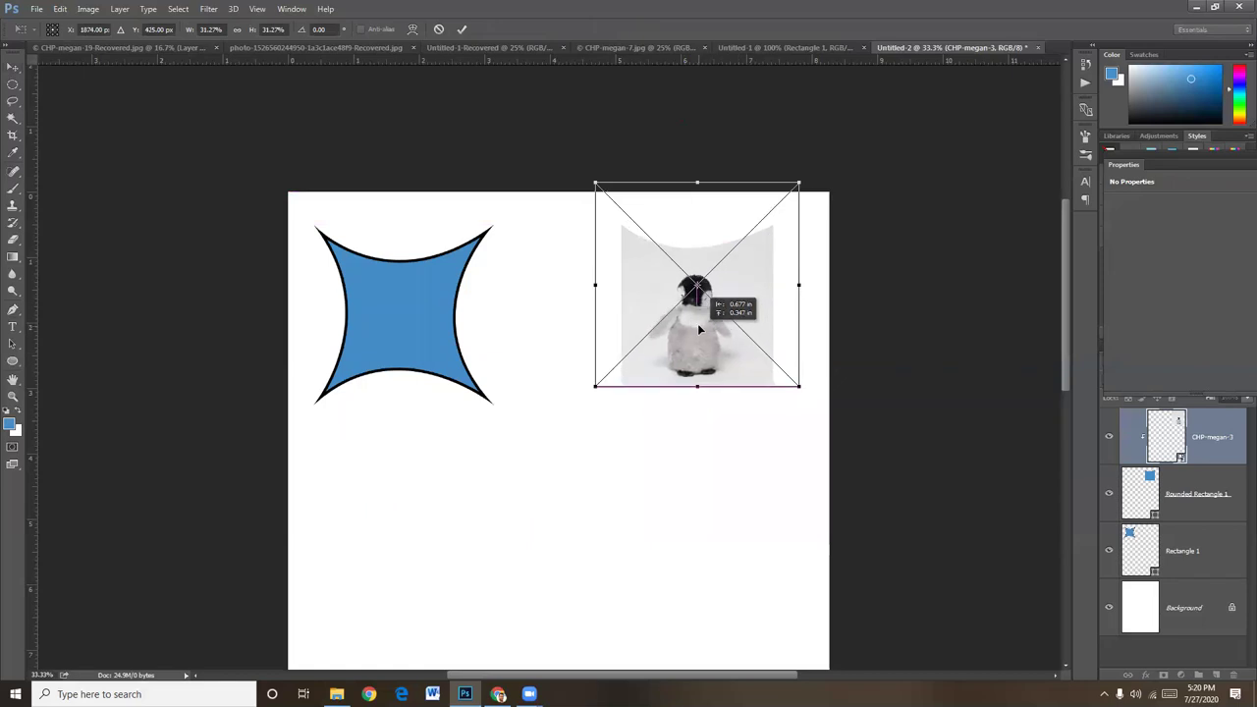
pyautogui.press('Return')
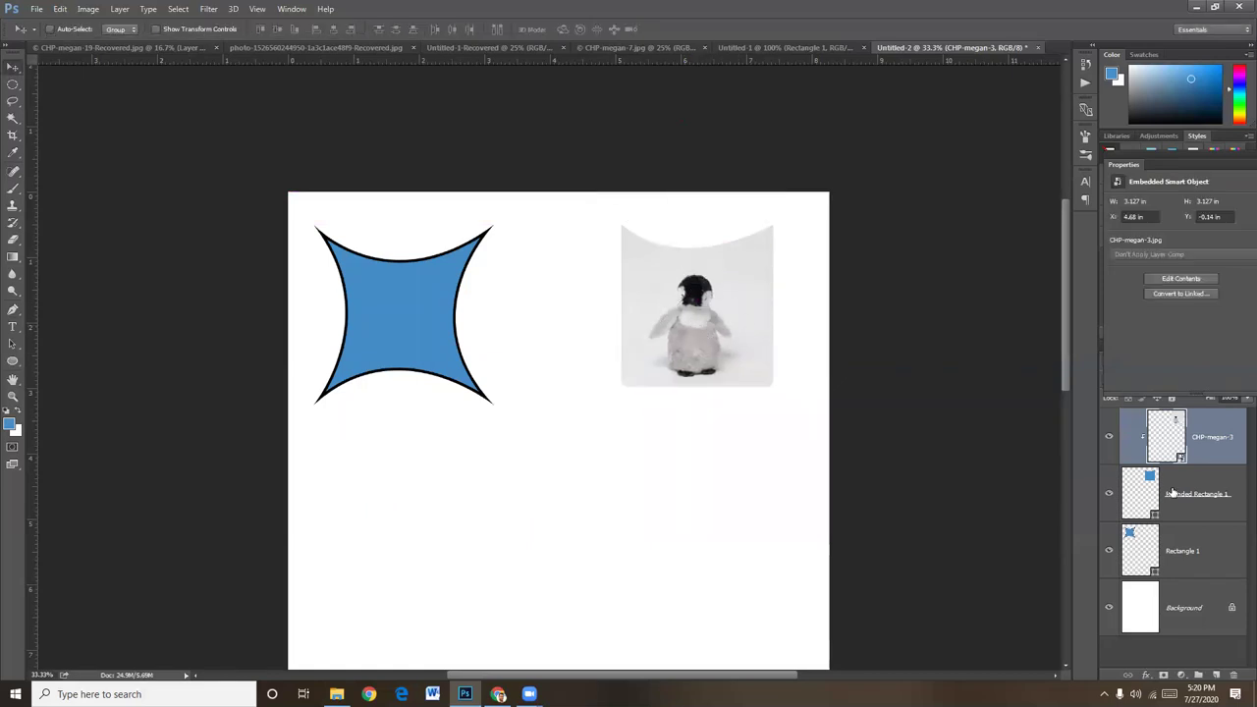
# - Duplicate the penguin layer, place it above Rectangle 1 and clip it into the star
pyautogui.hotkey('alt', 'f')
pyautogui.hotkey('ctrl', 'j')
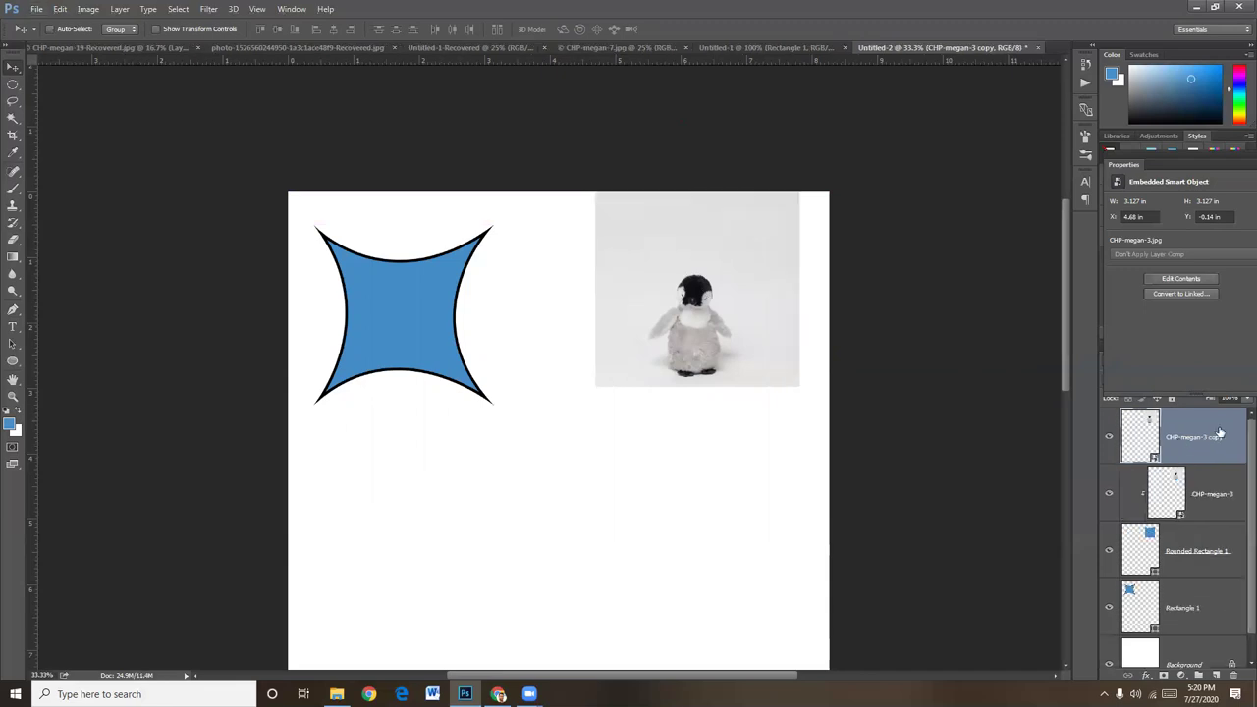
pyautogui.moveTo(1219, 433); pyautogui.dragTo(1196, 581)
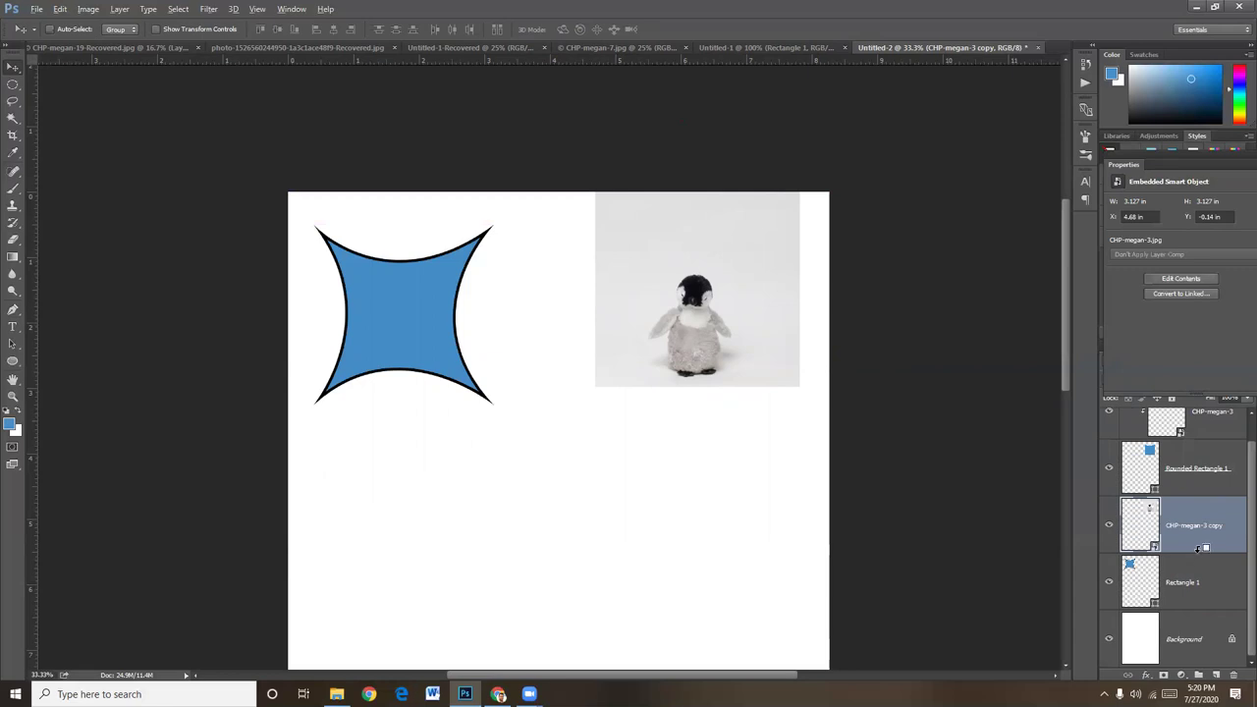
pyautogui.keyDown('alt'); pyautogui.click(1200, 551); pyautogui.keyUp('alt')
# - Move the penguin copy into the star and nudge it slightly down
pyautogui.moveTo(732, 344); pyautogui.dragTo(447, 341)
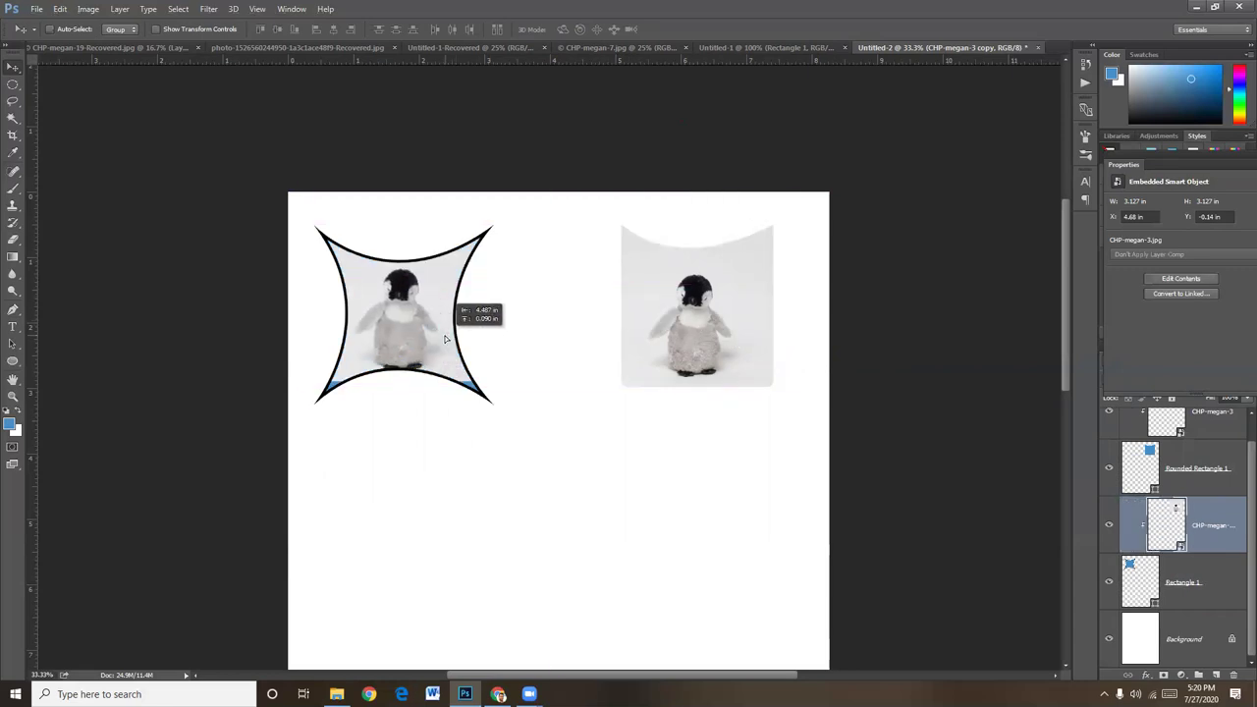
pyautogui.hotkey('ctrl', 't')
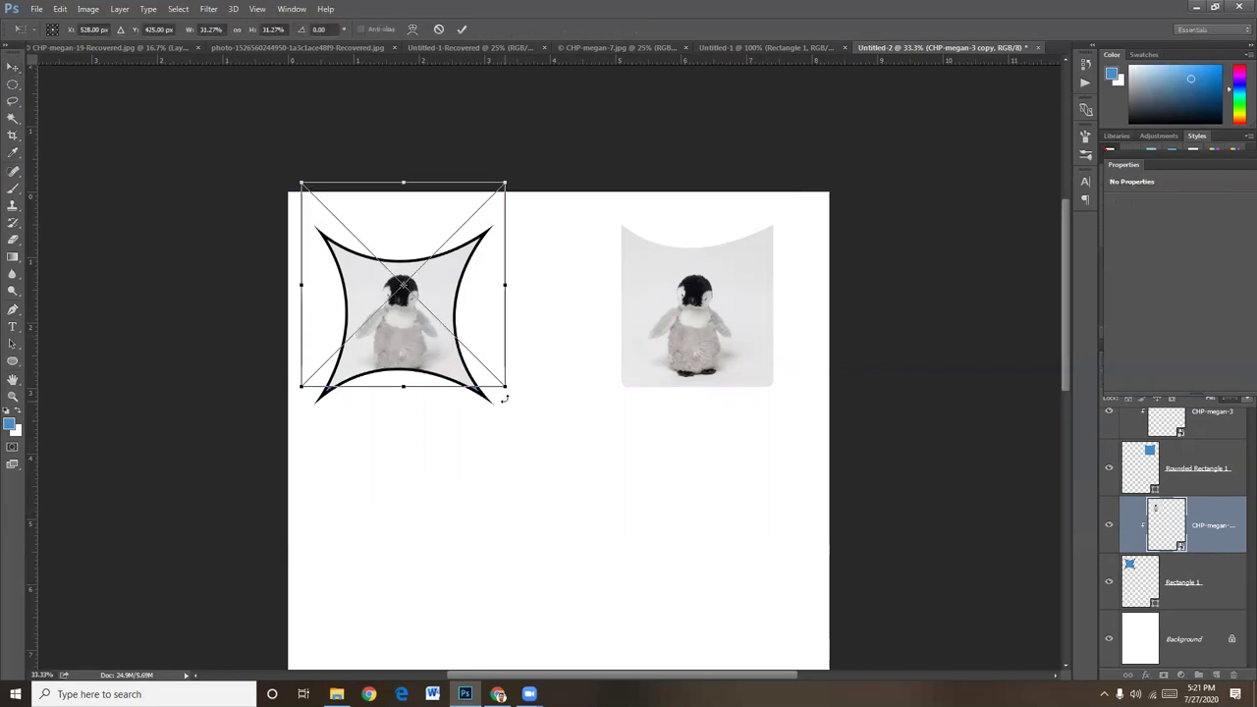
pyautogui.press('Down')
pyautogui.press('Down')
pyautogui.press('Down')
pyautogui.press('Down')
pyautogui.press('Down')
pyautogui.press('Down')
pyautogui.press('Down')
pyautogui.press('Down')
pyautogui.press('Down')
pyautogui.press('Down')
pyautogui.press('Down')
pyautogui.press('Down')
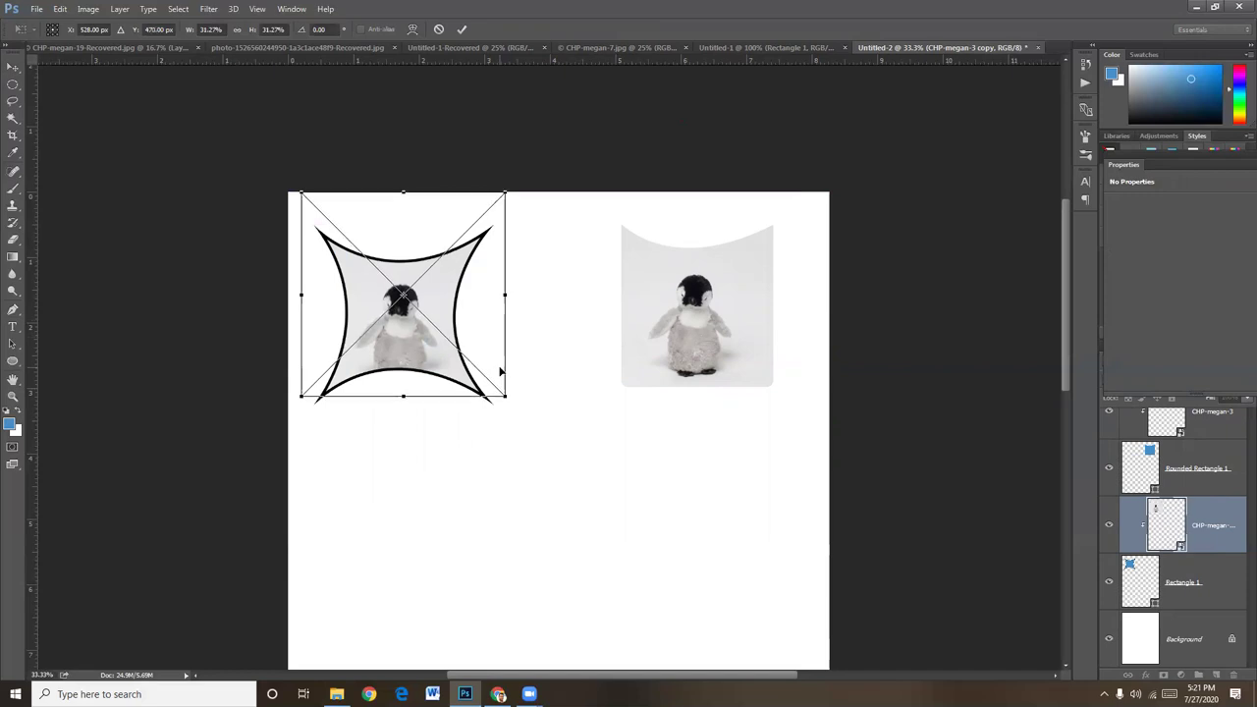
pyautogui.press('Return')
pyautogui.moveTo(530, 489); pyautogui.dragTo(542, 448)
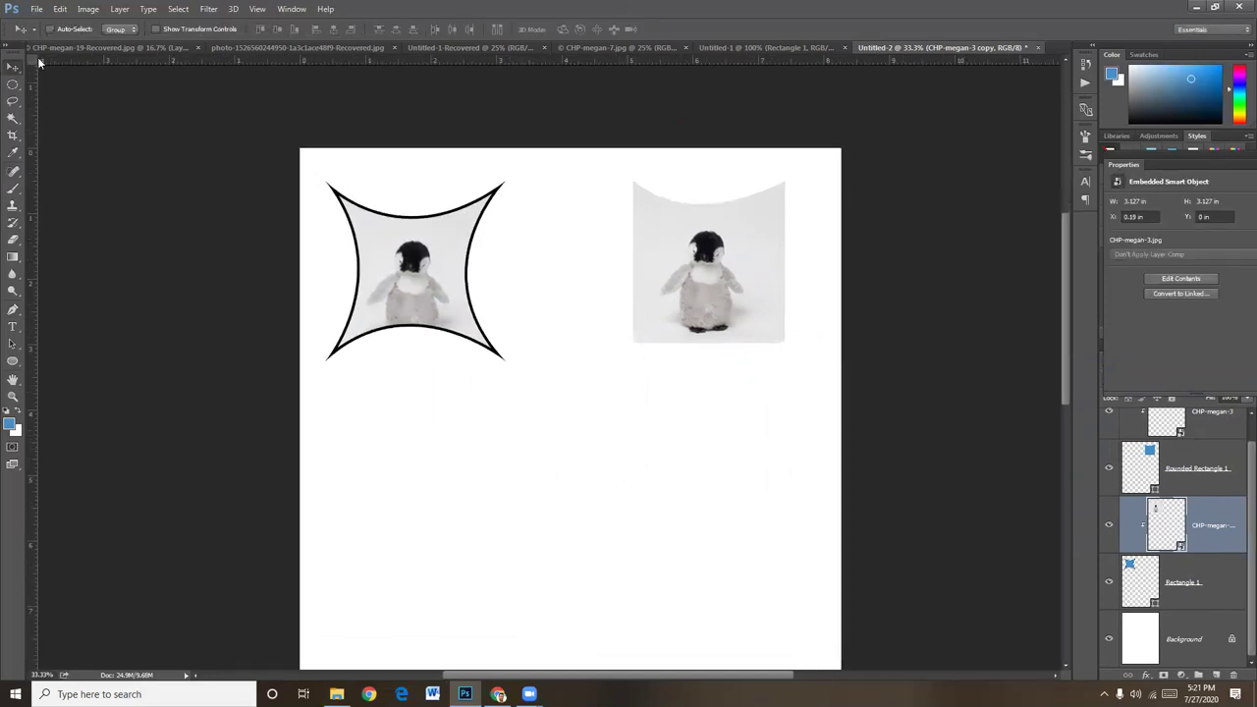
# - Draw a blue circle below the star and shift it left under the star
pyautogui.click(11, 365)
pyautogui.rightClick(12, 365)
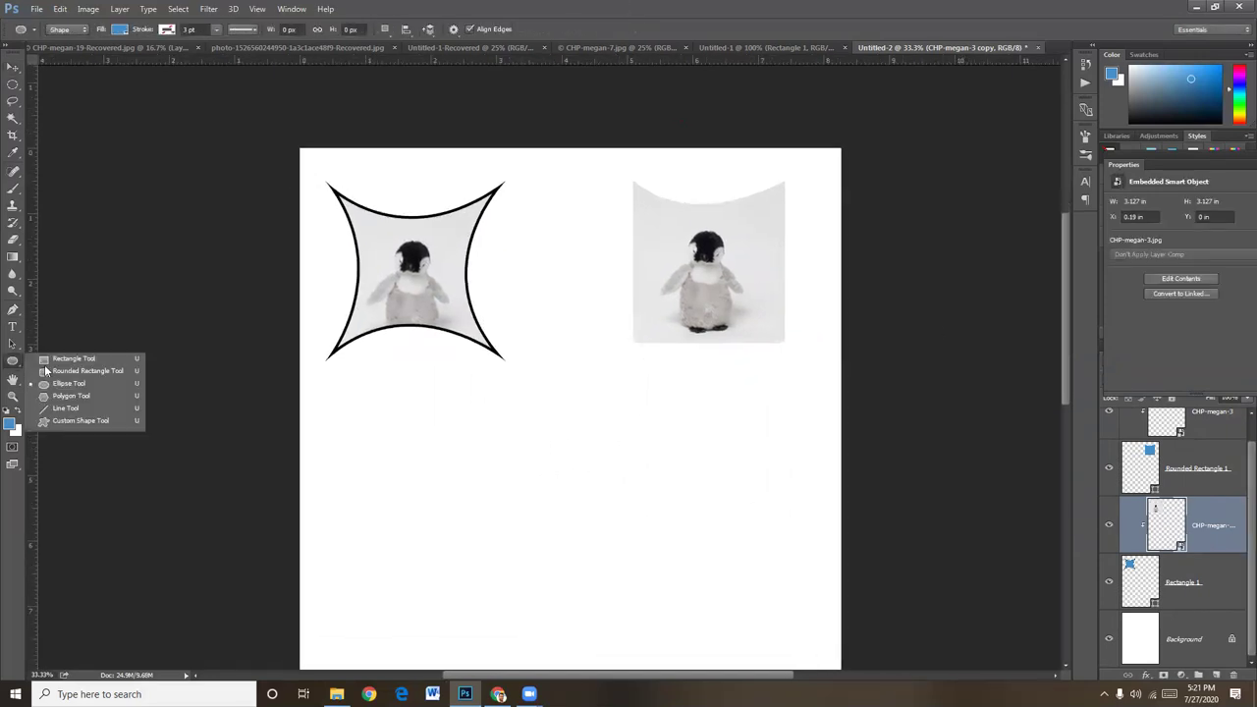
pyautogui.click(69, 384)
pyautogui.moveTo(381, 414); pyautogui.dragTo(616, 608)
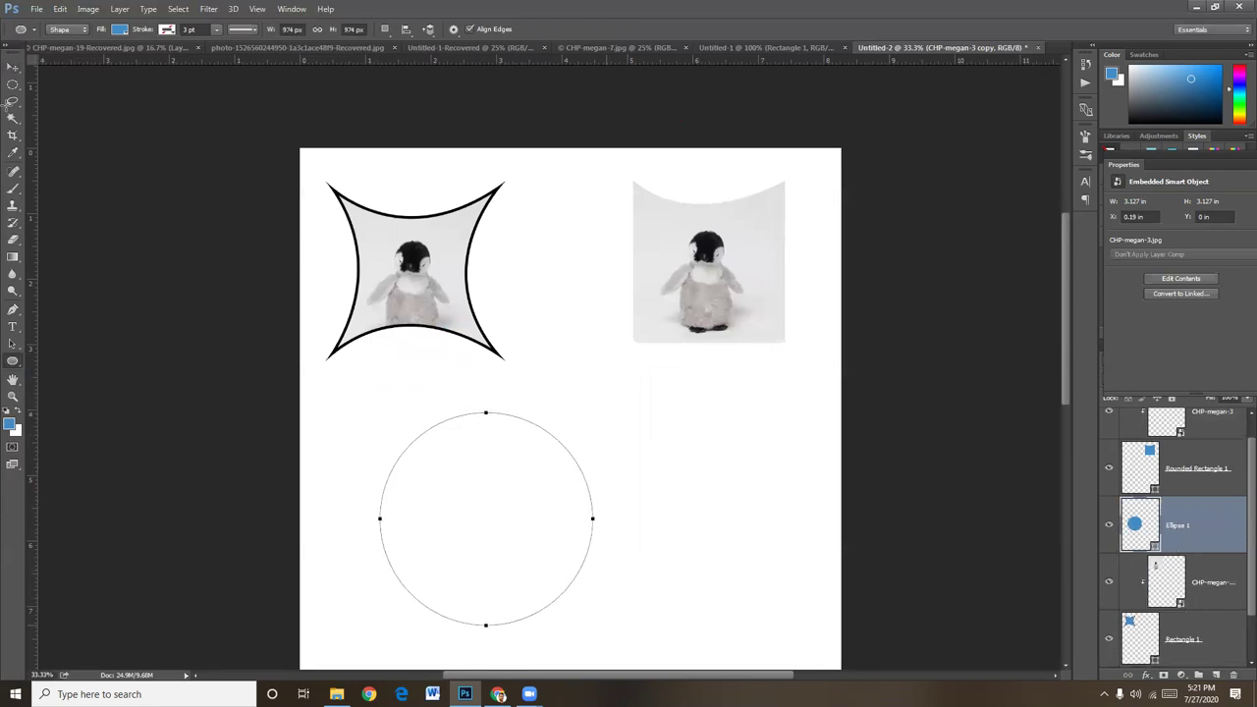
pyautogui.click(13, 66)
pyautogui.moveTo(458, 530); pyautogui.dragTo(406, 510)
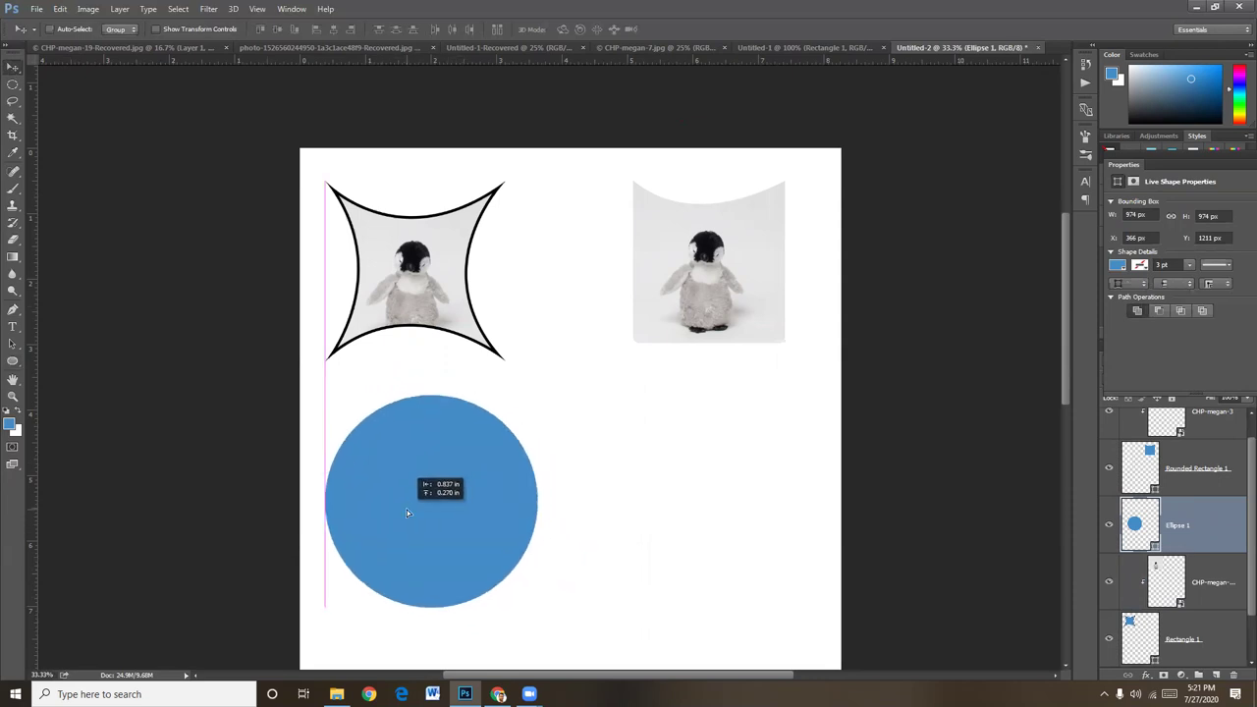
pyautogui.hotkey('ctrl', '+')
pyautogui.hotkey('ctrl', '+')
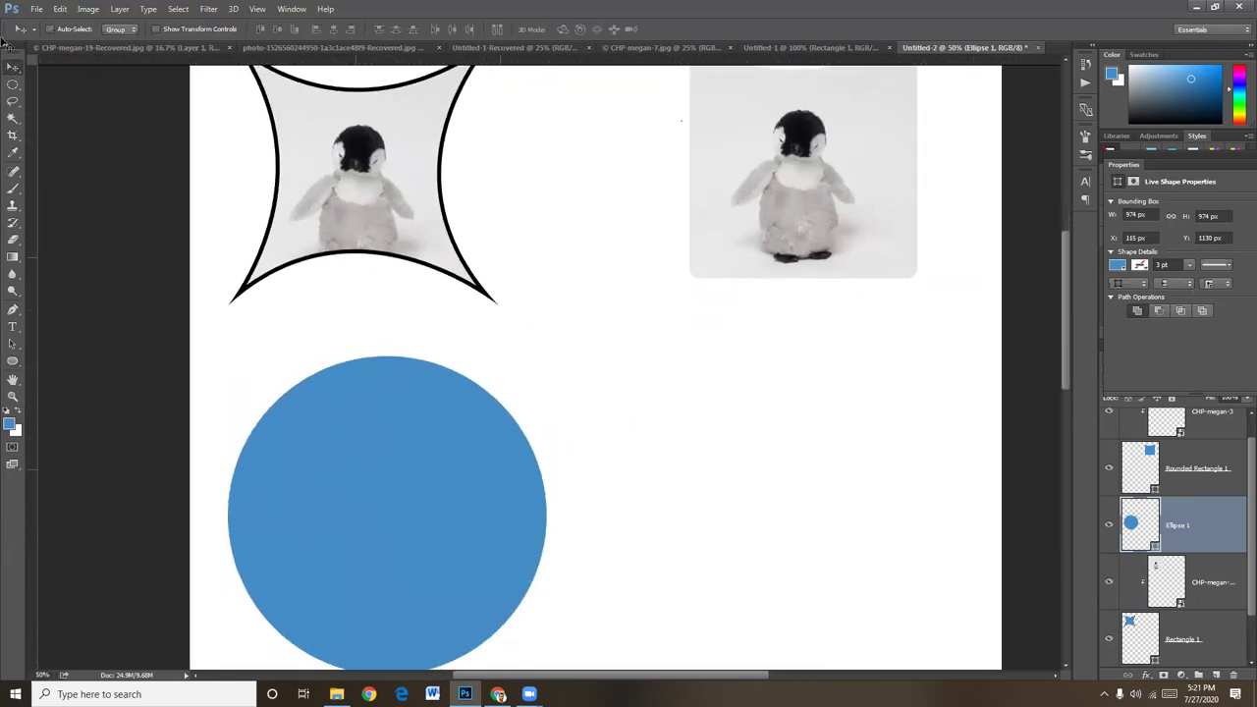
# - Select the circle's top anchor point with Direct Selection
pyautogui.click(12, 342)
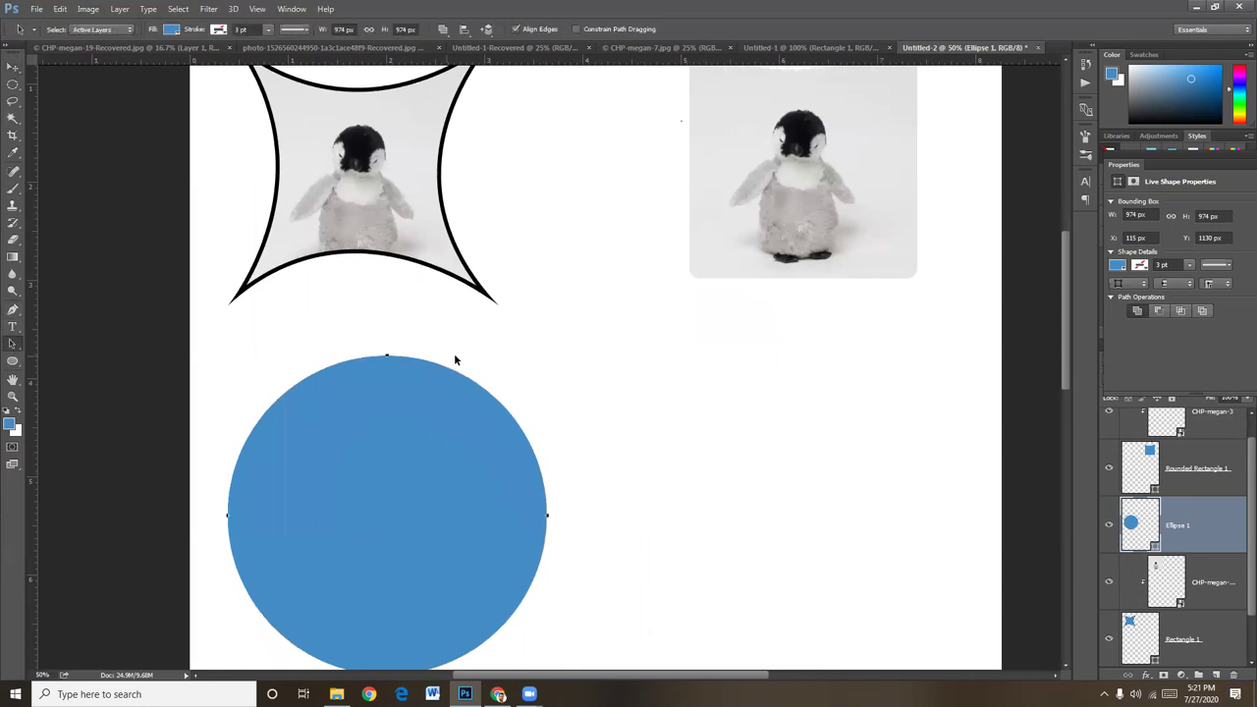
pyautogui.moveTo(402, 443); pyautogui.dragTo(404, 424)
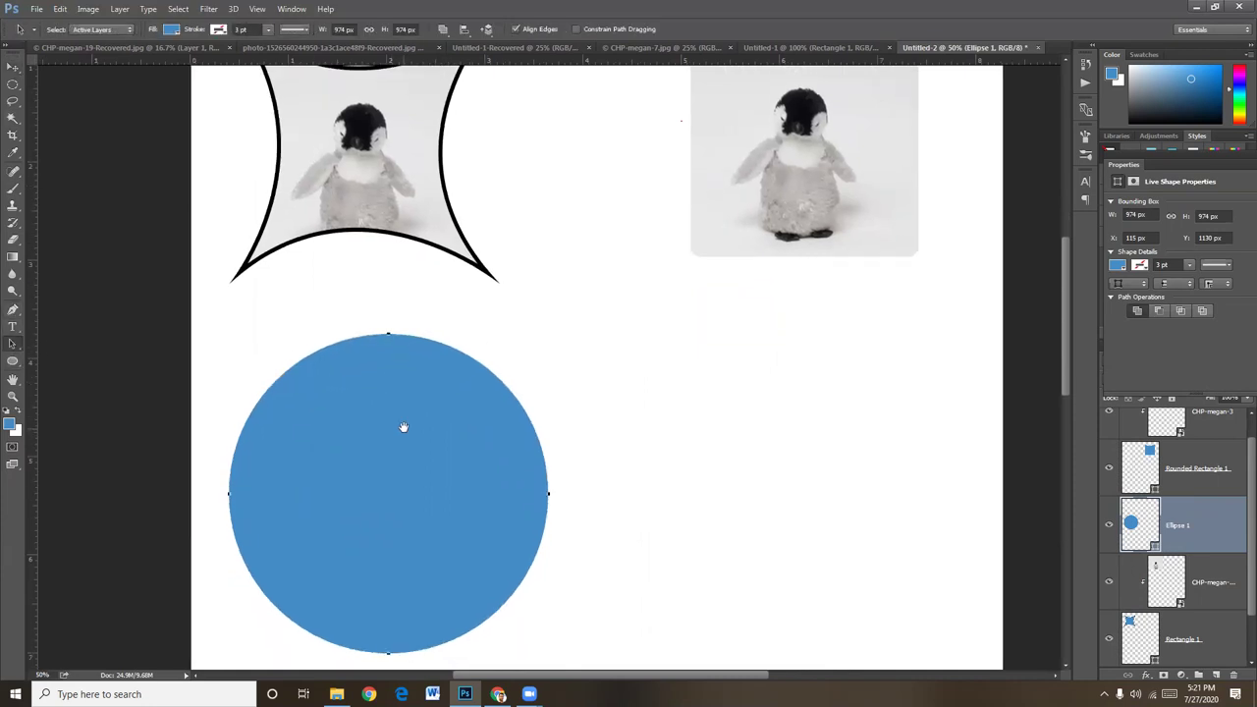
pyautogui.click(418, 320)
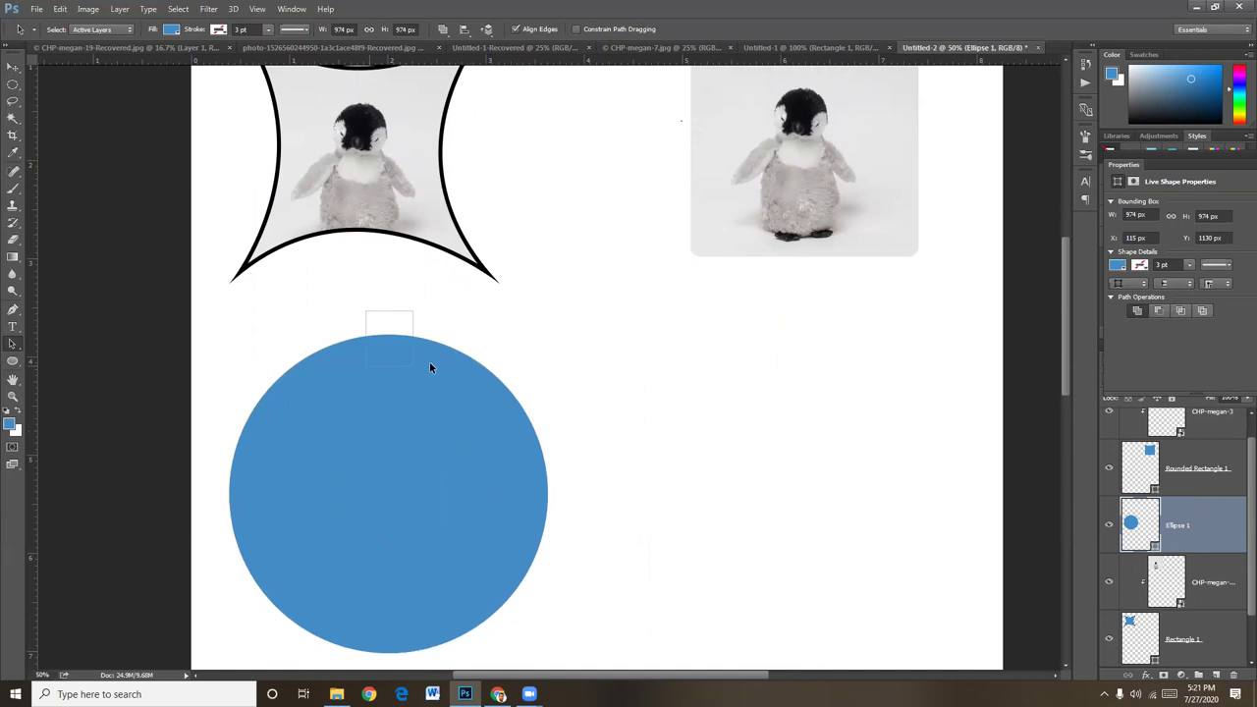
pyautogui.click(419, 315)
pyautogui.click(304, 368)
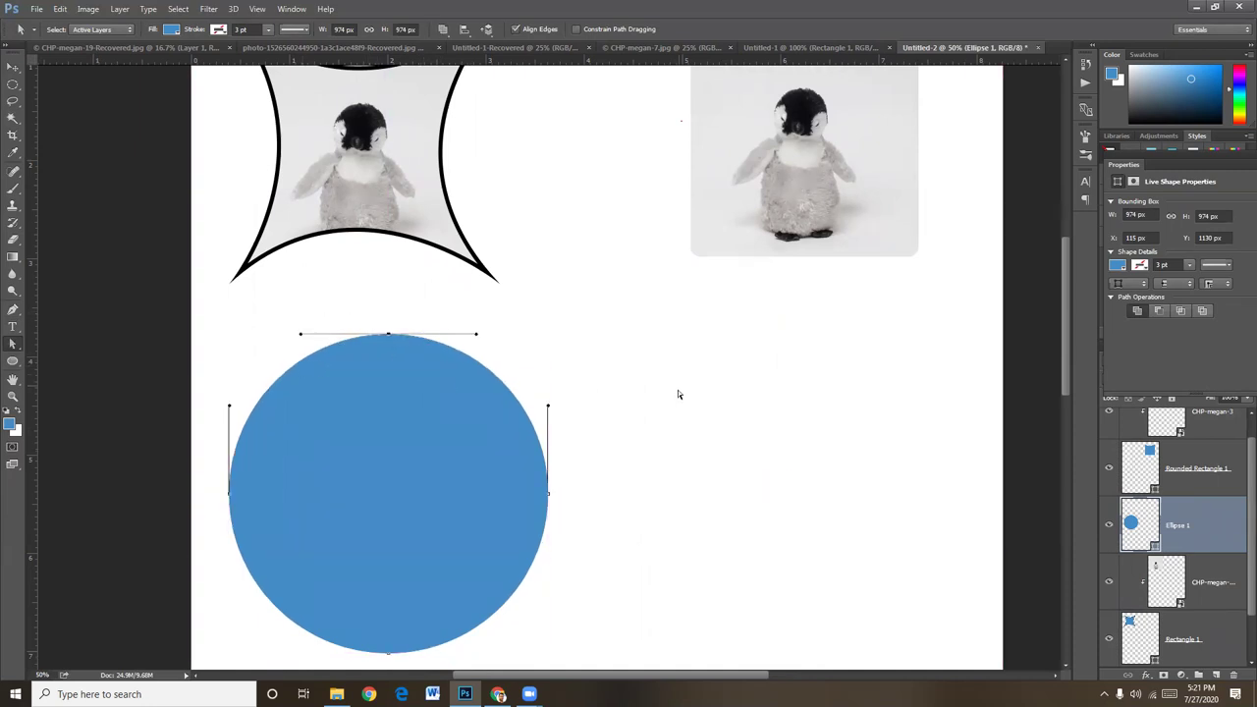
# - Delete the circle's top anchor to leave a semicircle, and show its top-left handles
pyautogui.press('Delete')
pyautogui.scroll(-2, 628, 462)
pyautogui.scroll(-1, 639, 411)
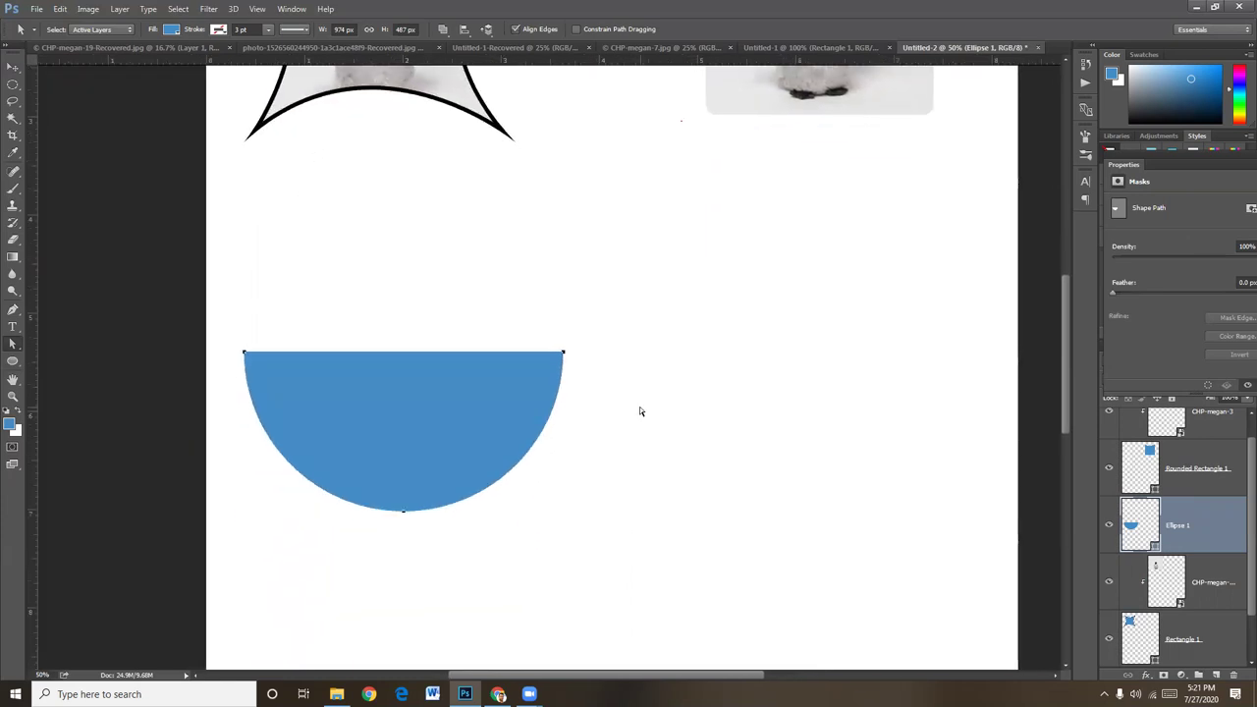
pyautogui.click(13, 310)
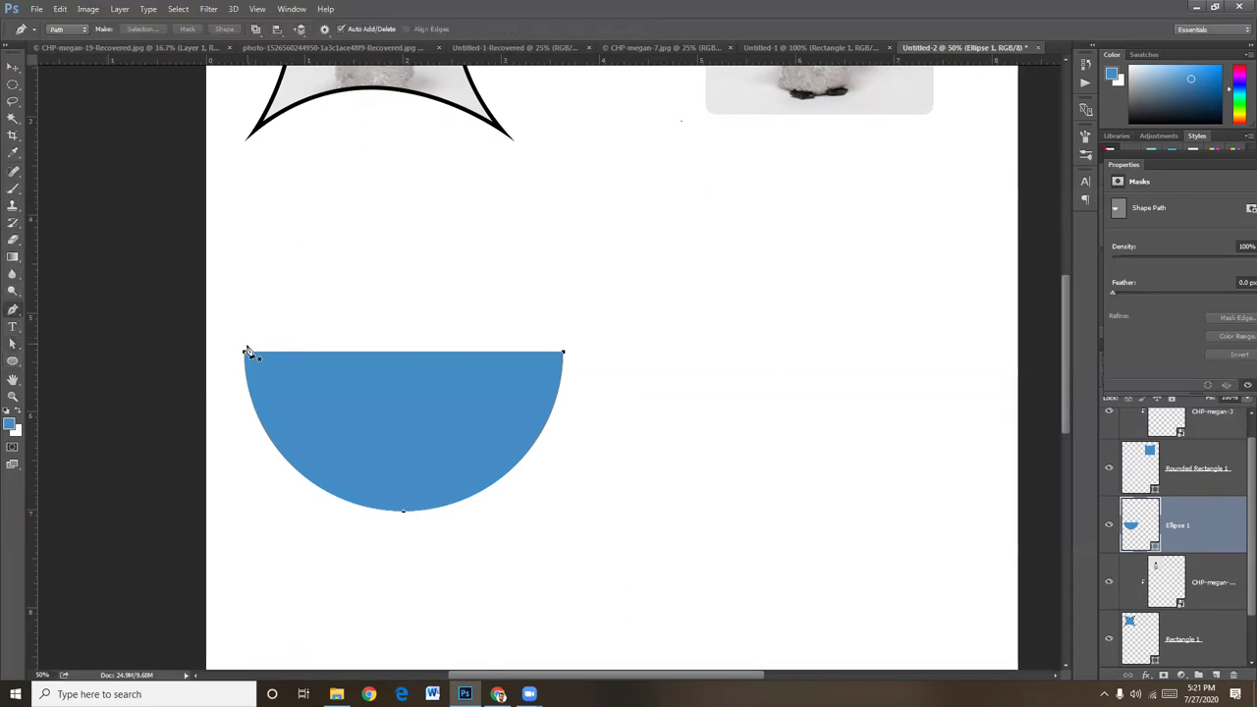
pyautogui.click(244, 352)
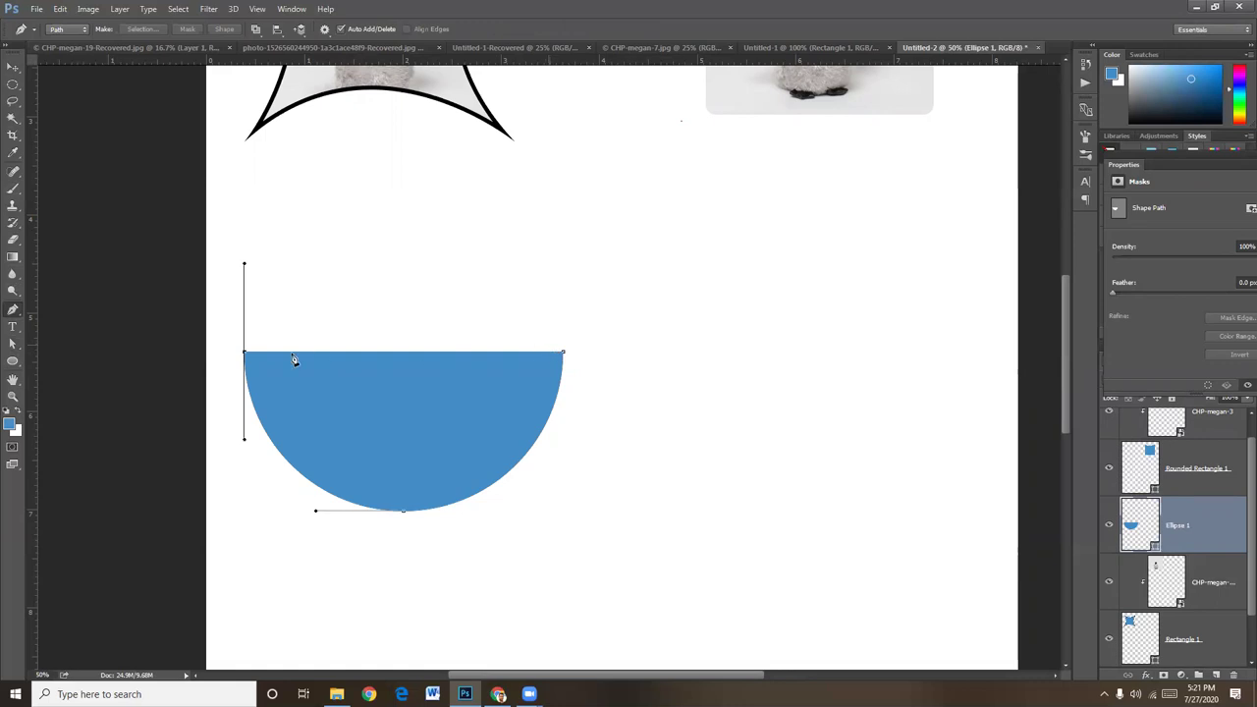
pyautogui.hotkey('ctrl', '+')
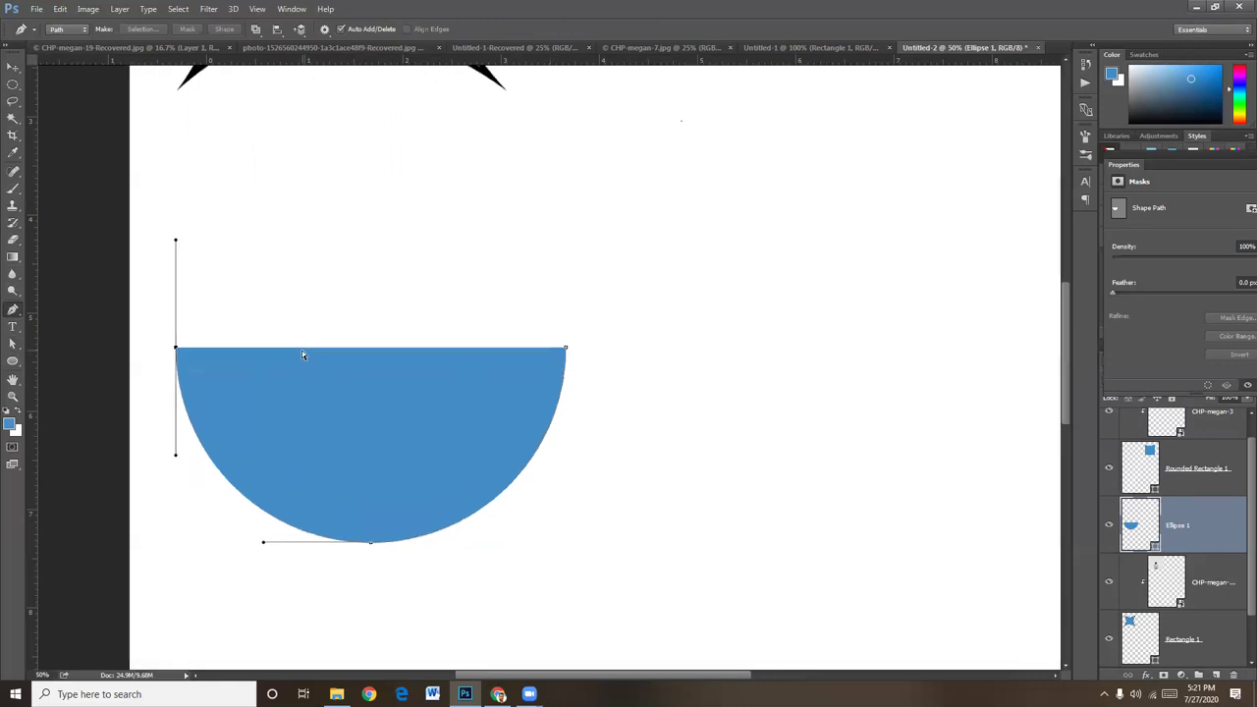
pyautogui.hotkey('ctrl', '+')
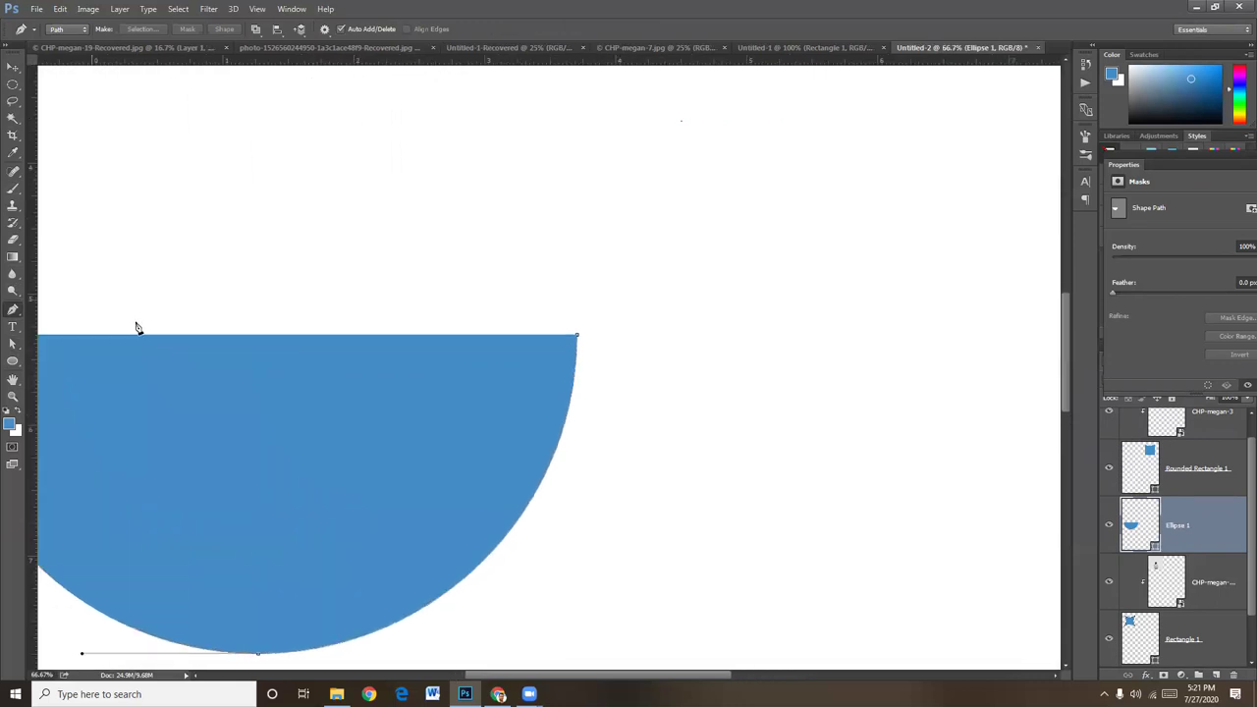
# - Try curving the path from the top-right corner, then undo the unwanted curves
pyautogui.moveTo(262, 386); pyautogui.dragTo(537, 314)
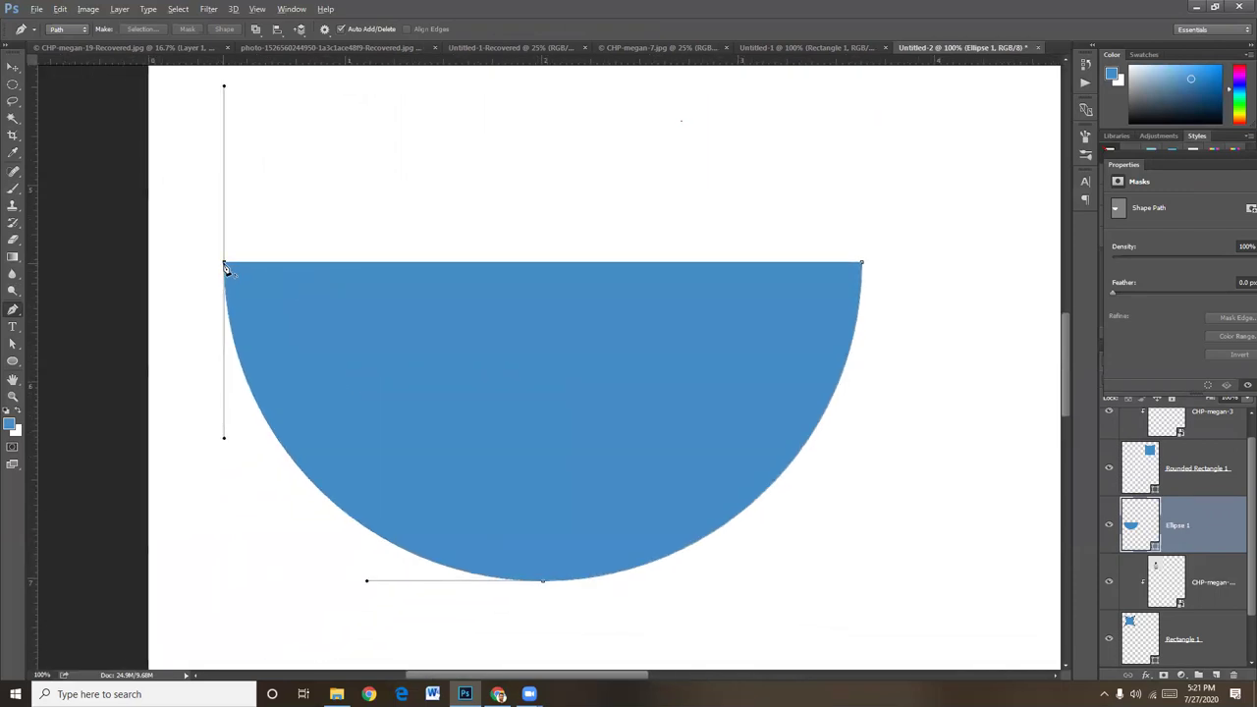
pyautogui.moveTo(504, 387); pyautogui.dragTo(472, 286)
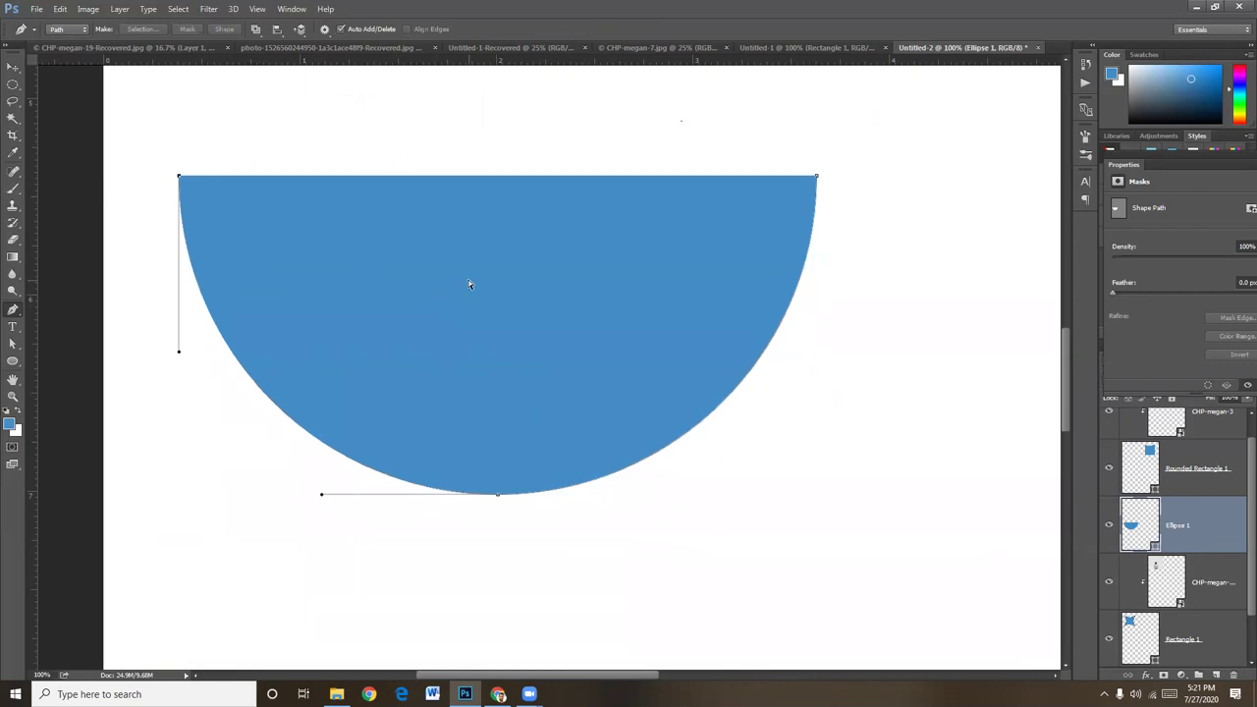
pyautogui.hotkey('ctrl', '-')
pyautogui.click(729, 243)
pyautogui.moveTo(728, 244); pyautogui.dragTo(837, 198)
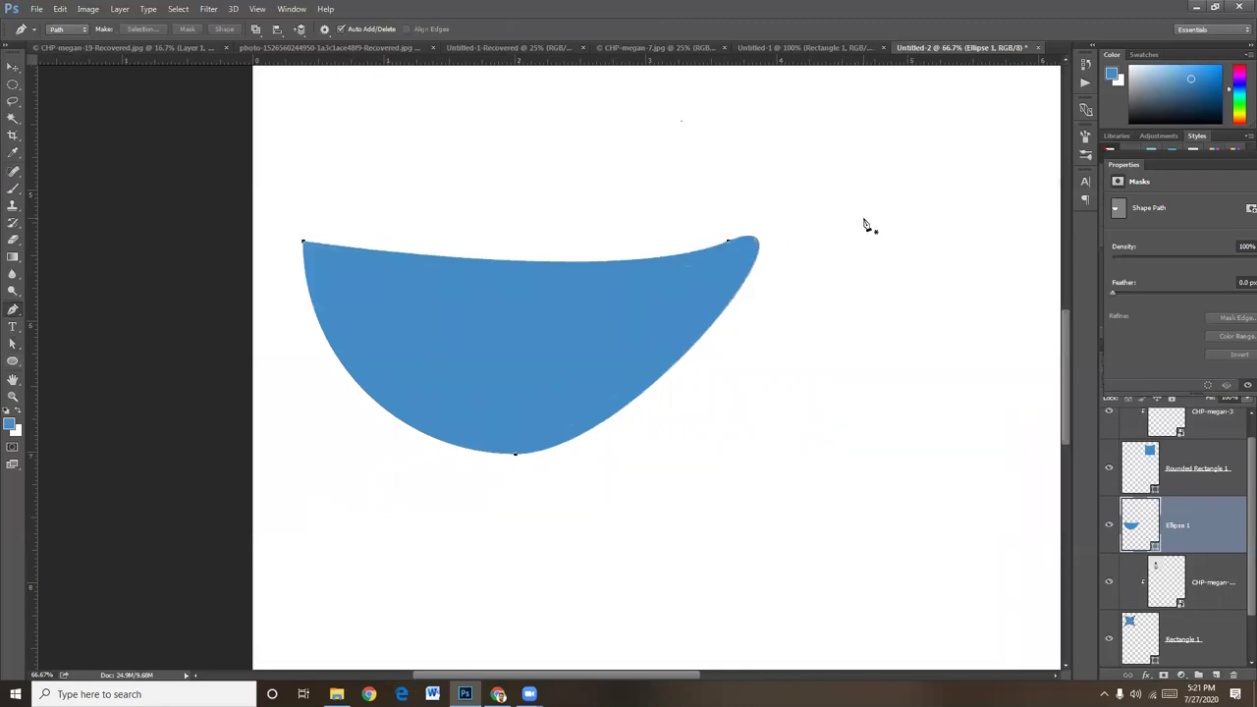
pyautogui.hotkey('ctrl', 'z')
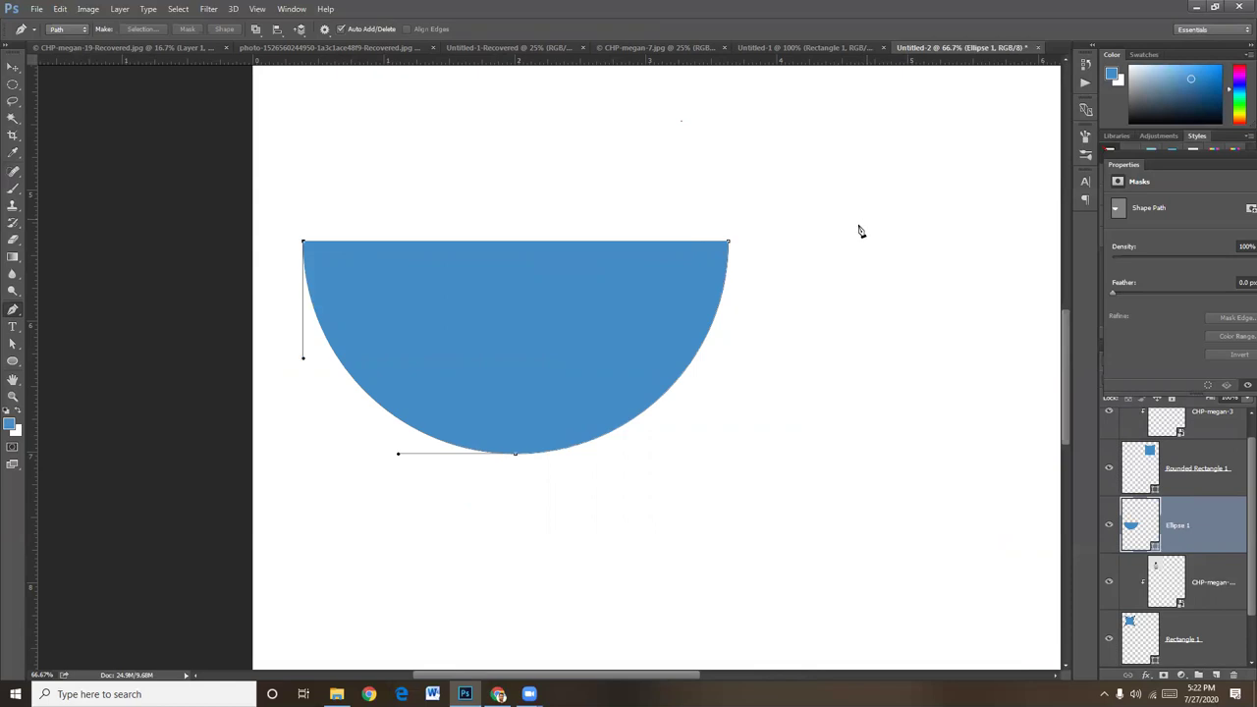
pyautogui.click(725, 310)
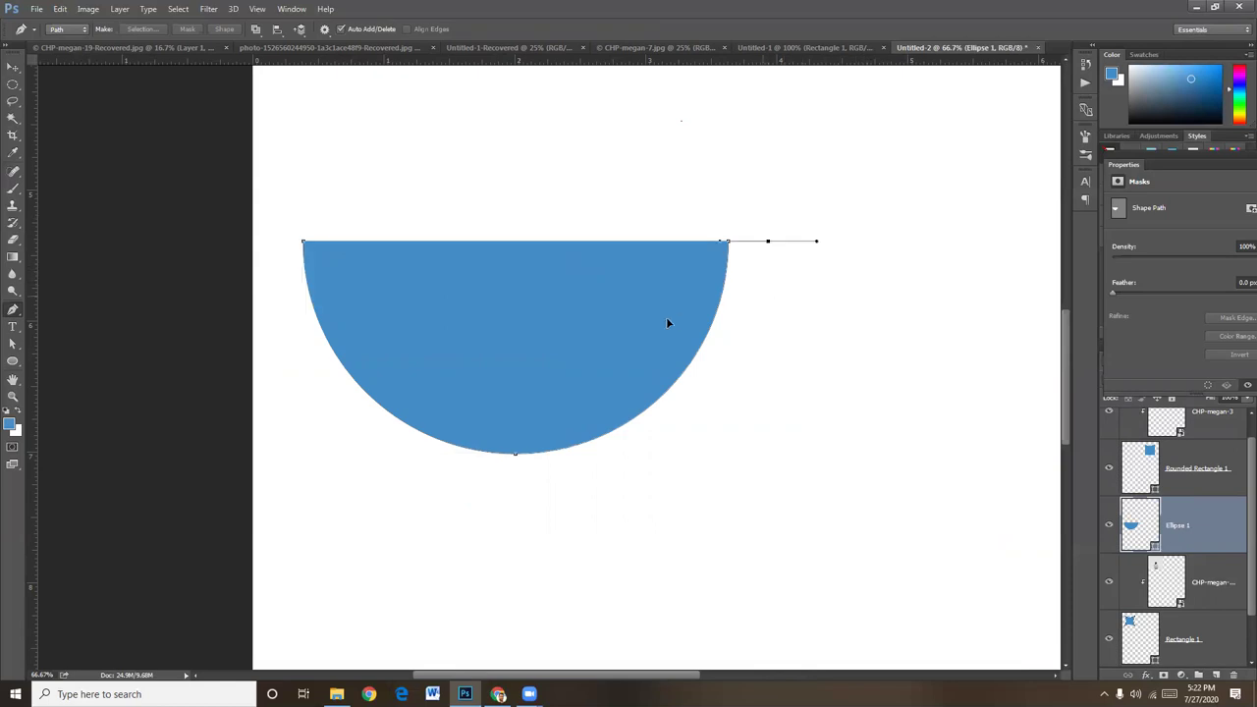
pyautogui.hotkey('ctrl', 'z')
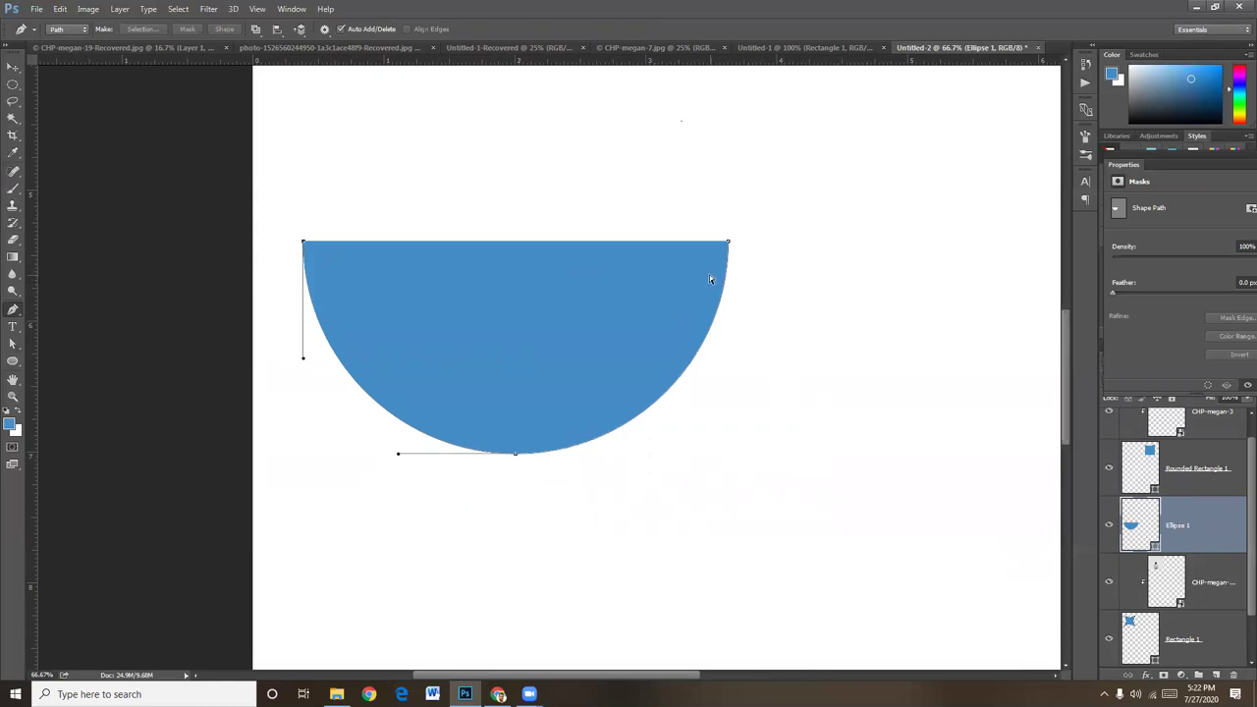
pyautogui.hotkey('ctrl', 'z')
# - Reselect the semicircle path and remove the upper handle from its top-right corner
pyautogui.moveTo(650, 178); pyautogui.dragTo(694, 239)
pyautogui.click(666, 277)
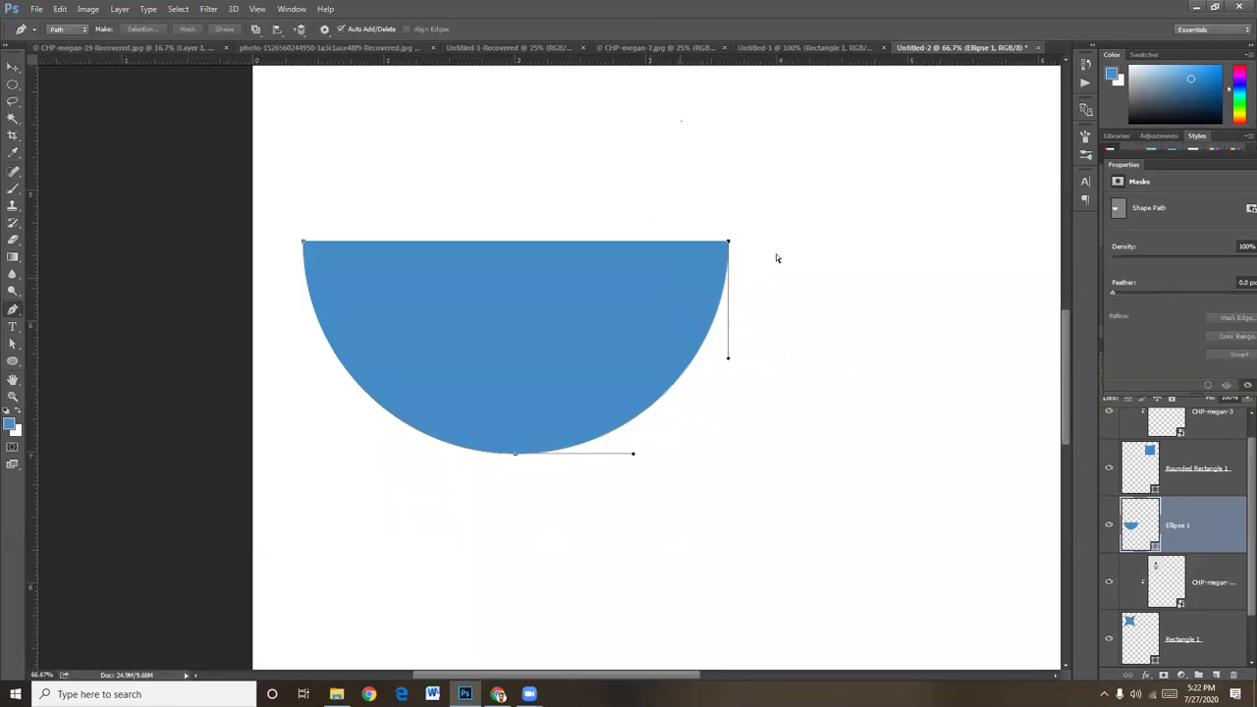
pyautogui.click(729, 243)
pyautogui.keyDown('alt'); pyautogui.click(729, 243); pyautogui.keyUp('alt')
pyautogui.moveTo(780, 350); pyautogui.dragTo(785, 380)
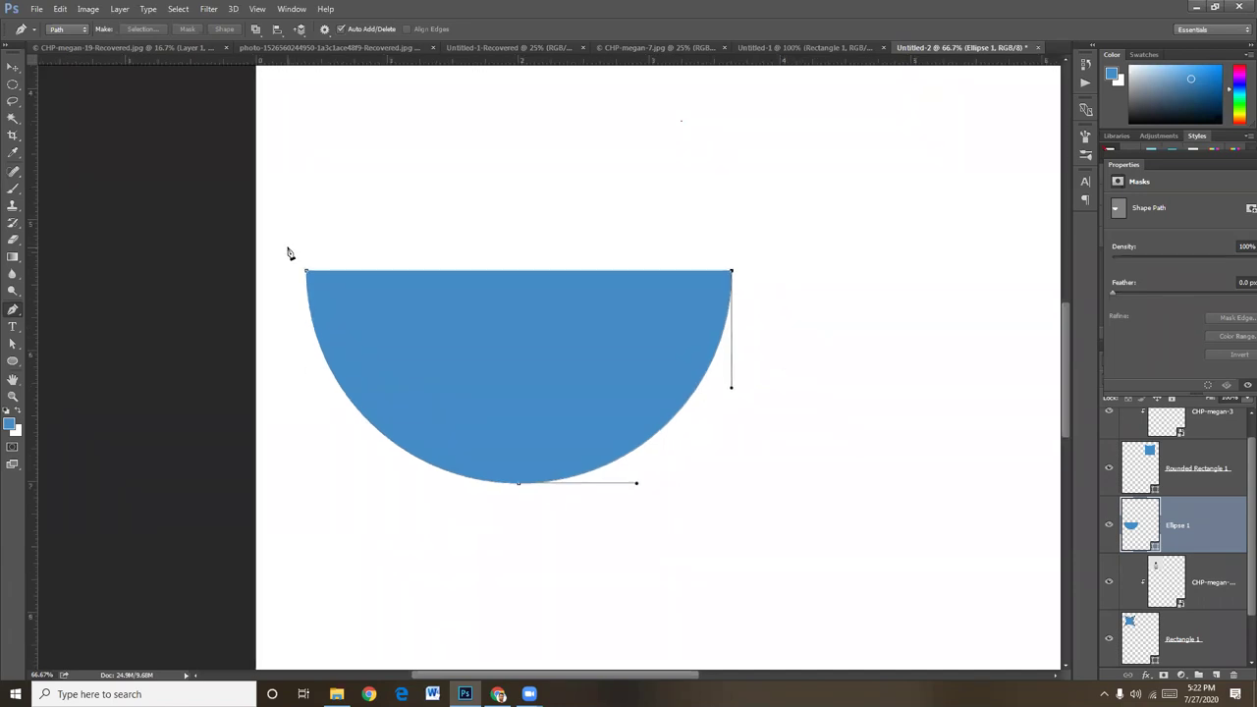
# - Close the path across the top and bend the top edge downward into a crescent
pyautogui.click(305, 273)
pyautogui.press('Return')
pyautogui.moveTo(305, 275); pyautogui.dragTo(269, 245)
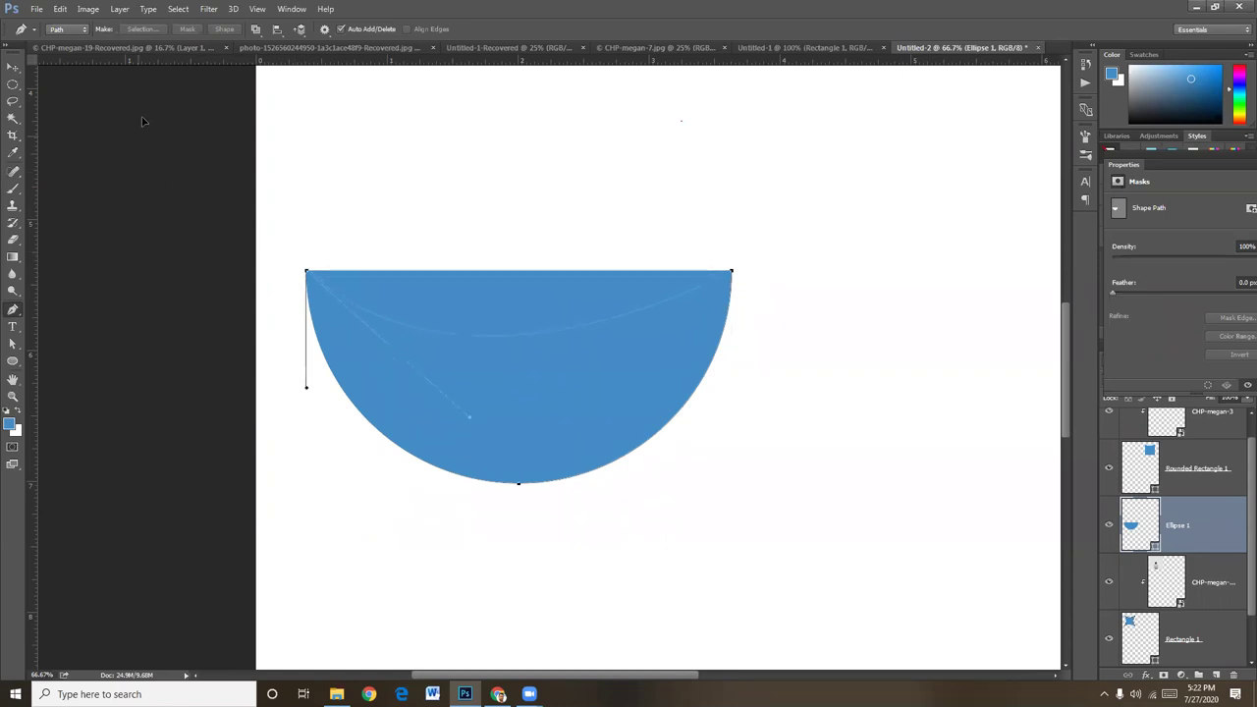
pyautogui.moveTo(305, 387)
pyautogui.mouseDown()
pyautogui.moveTo(547, 376)
pyautogui.moveTo(596, 399)
pyautogui.mouseUp()
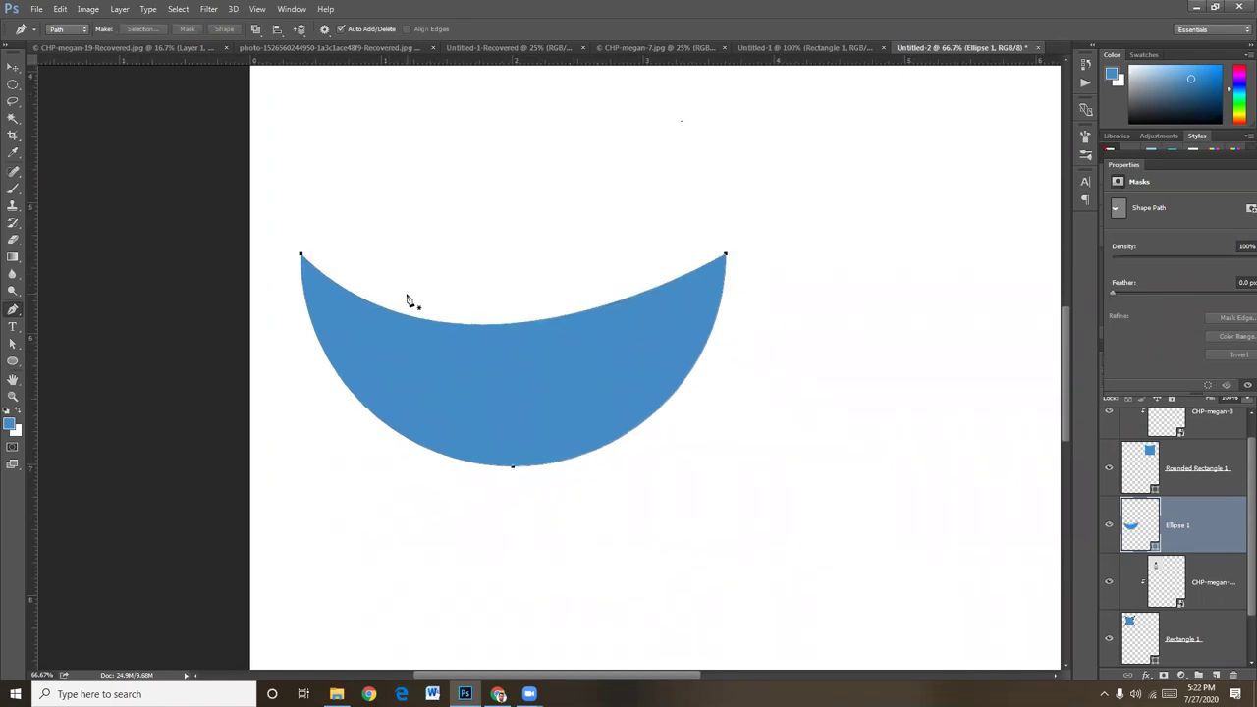
# - Adjust the crescent's top-left curve handle and move the crescent under the penguin box
pyautogui.click(490, 346)
pyautogui.moveTo(462, 415); pyautogui.dragTo(481, 493)
pyautogui.click(13, 66)
pyautogui.hotkey('ctrl', '-')
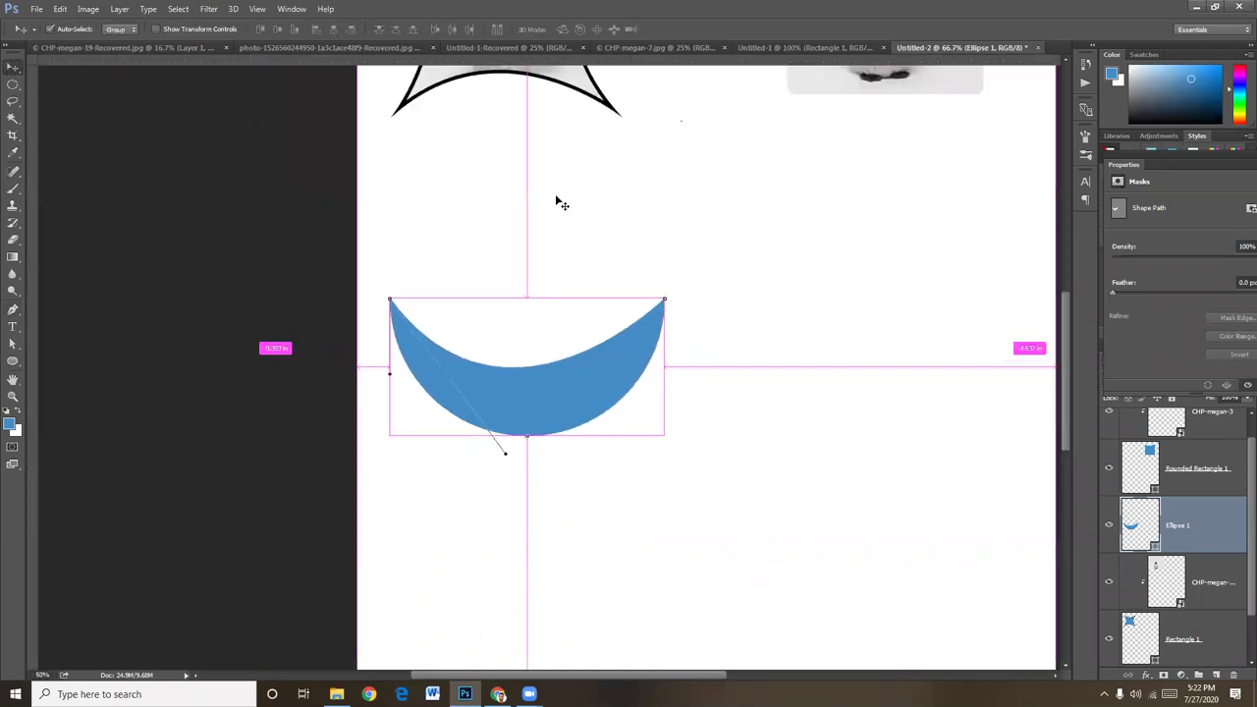
pyautogui.hotkey('ctrl', '-')
pyautogui.hotkey('ctrl', '-')
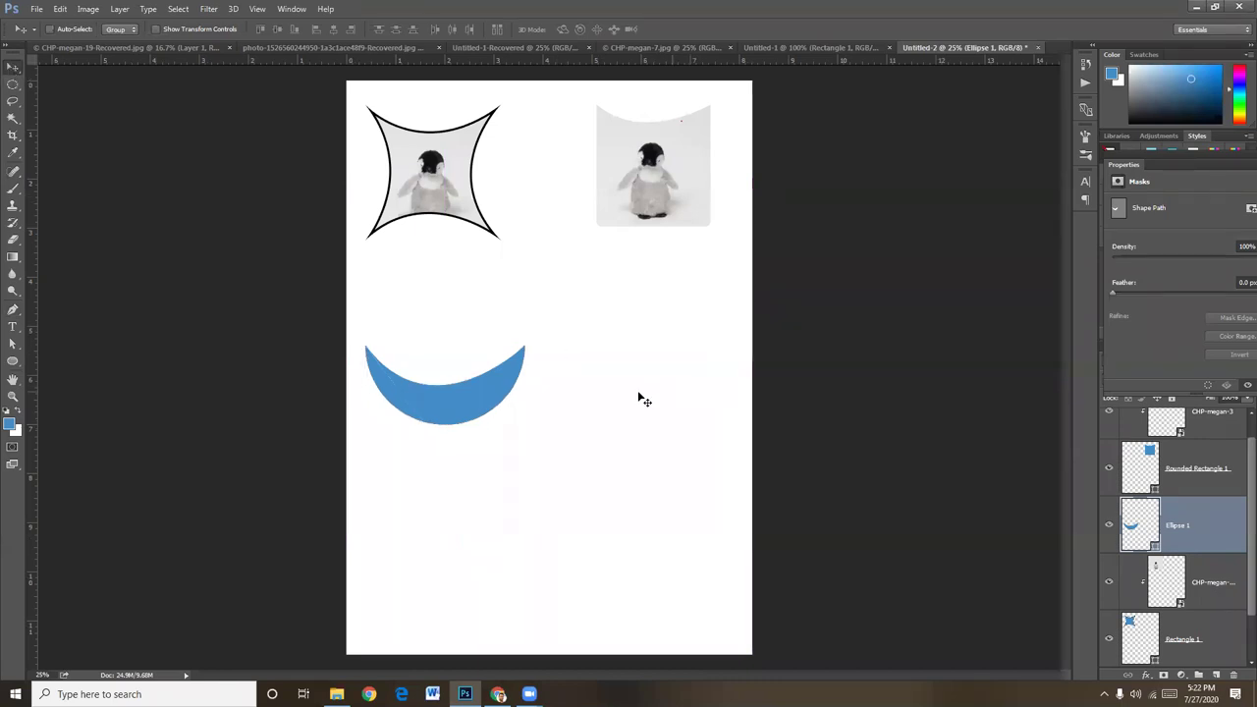
pyautogui.moveTo(516, 394)
pyautogui.mouseDown()
pyautogui.moveTo(661, 314)
pyautogui.moveTo(647, 314)
pyautogui.mouseUp()
pyautogui.hotkey('ctrl', '+')
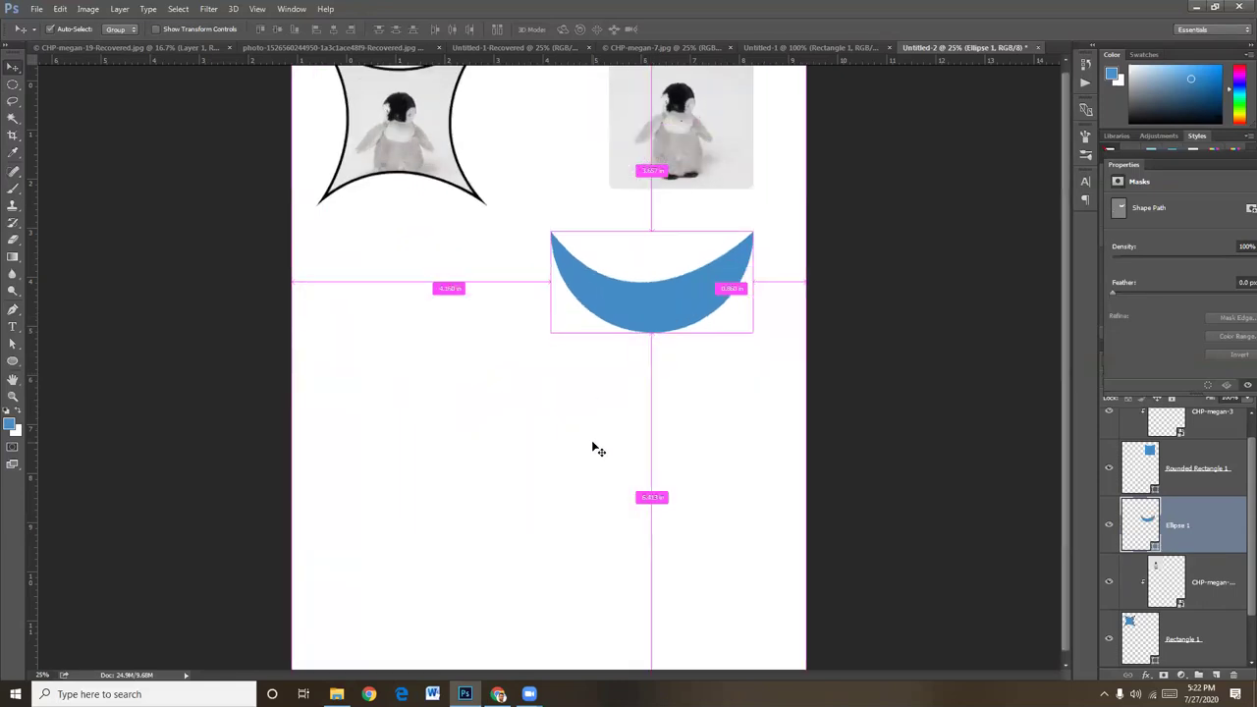
# - Draw a five-sided blue polygon overlapping the star's lower half
pyautogui.click(13, 360)
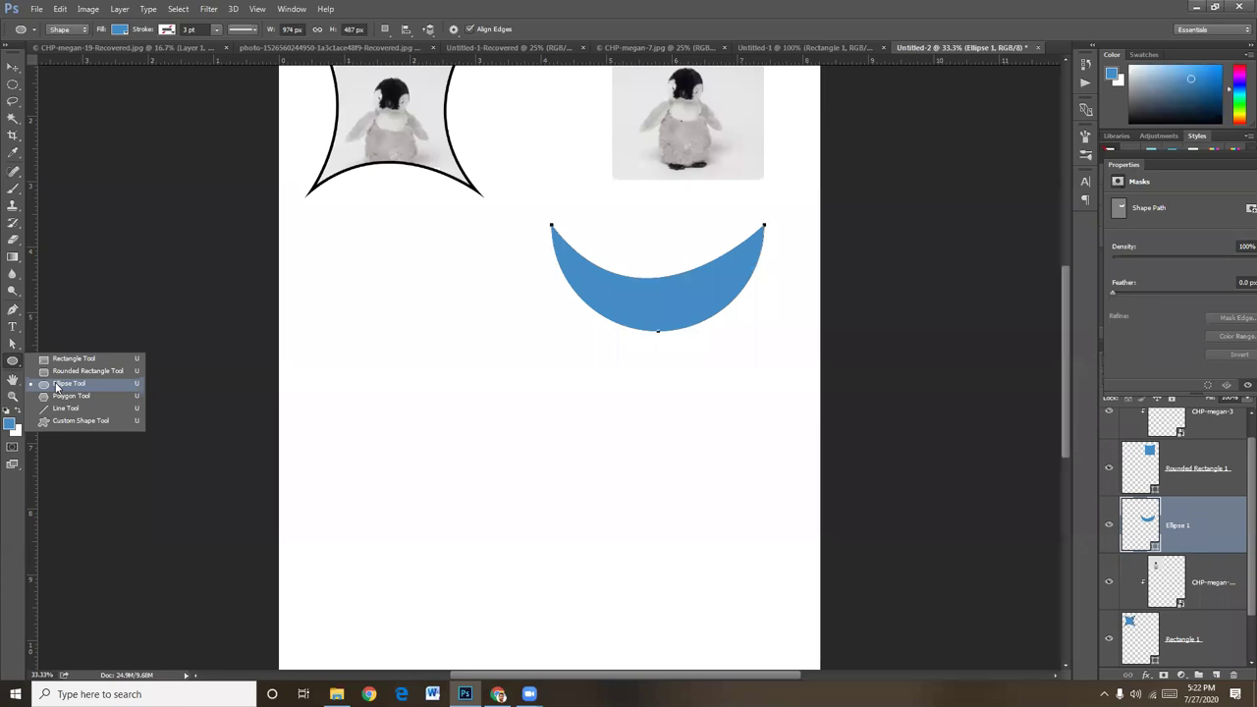
pyautogui.click(56, 385)
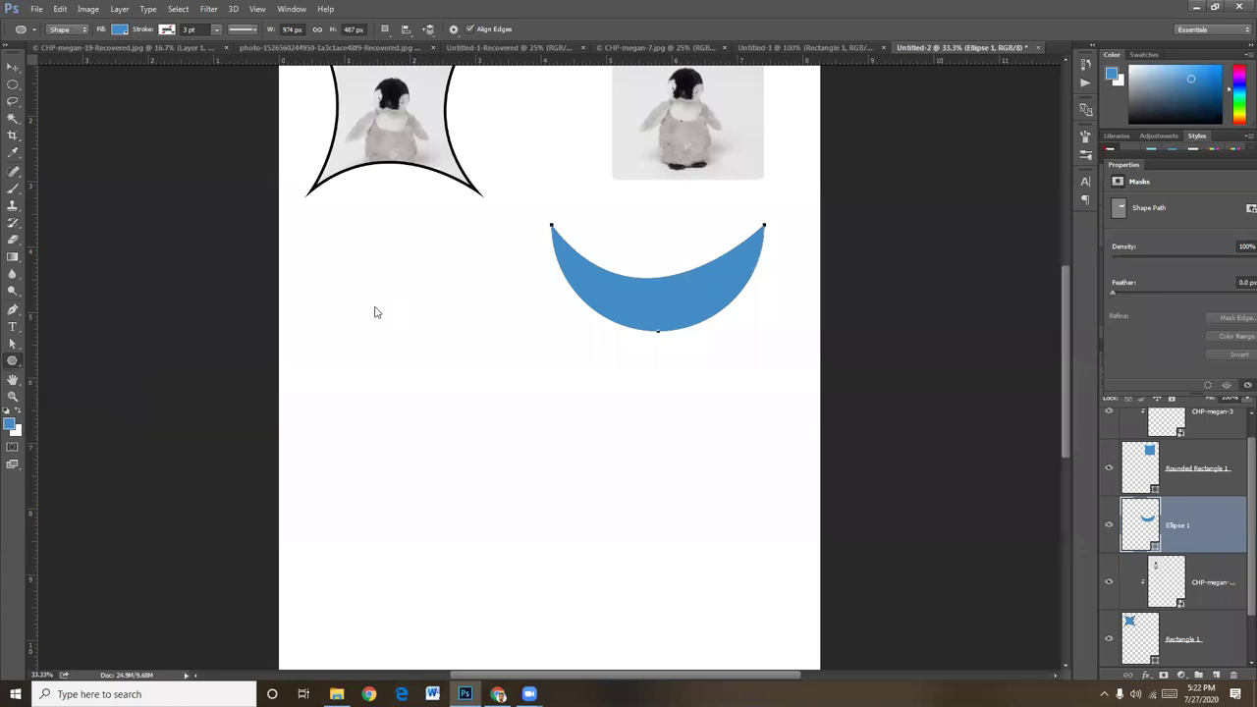
pyautogui.moveTo(366, 299)
pyautogui.mouseDown()
pyautogui.moveTo(339, 322)
pyautogui.moveTo(357, 354)
pyautogui.moveTo(395, 390)
pyautogui.moveTo(429, 399)
pyautogui.moveTo(415, 409)
pyautogui.moveTo(455, 404)
pyautogui.moveTo(451, 425)
pyautogui.mouseUp()
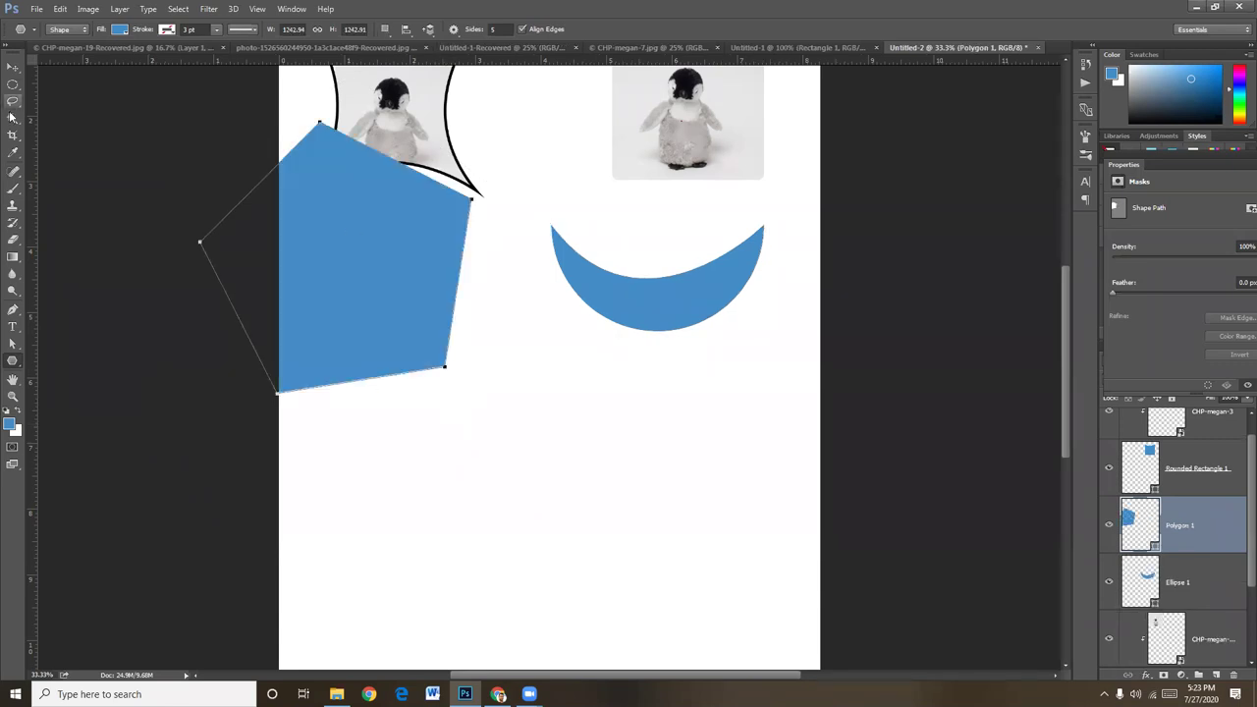
# - Move the pentagon below the star, scale it to about 65% and keep it upright
pyautogui.click(13, 66)
pyautogui.moveTo(435, 284)
pyautogui.mouseDown()
pyautogui.moveTo(494, 409)
pyautogui.moveTo(510, 412)
pyautogui.mouseUp()
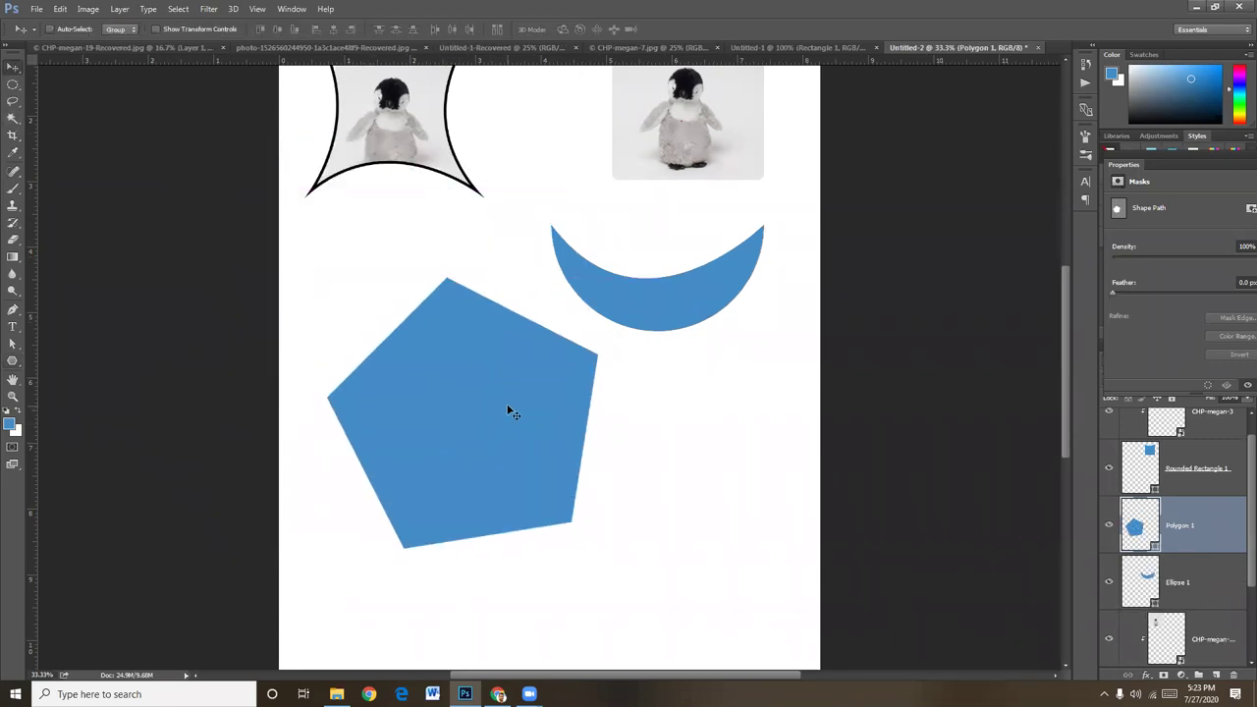
pyautogui.hotkey('ctrl', 't')
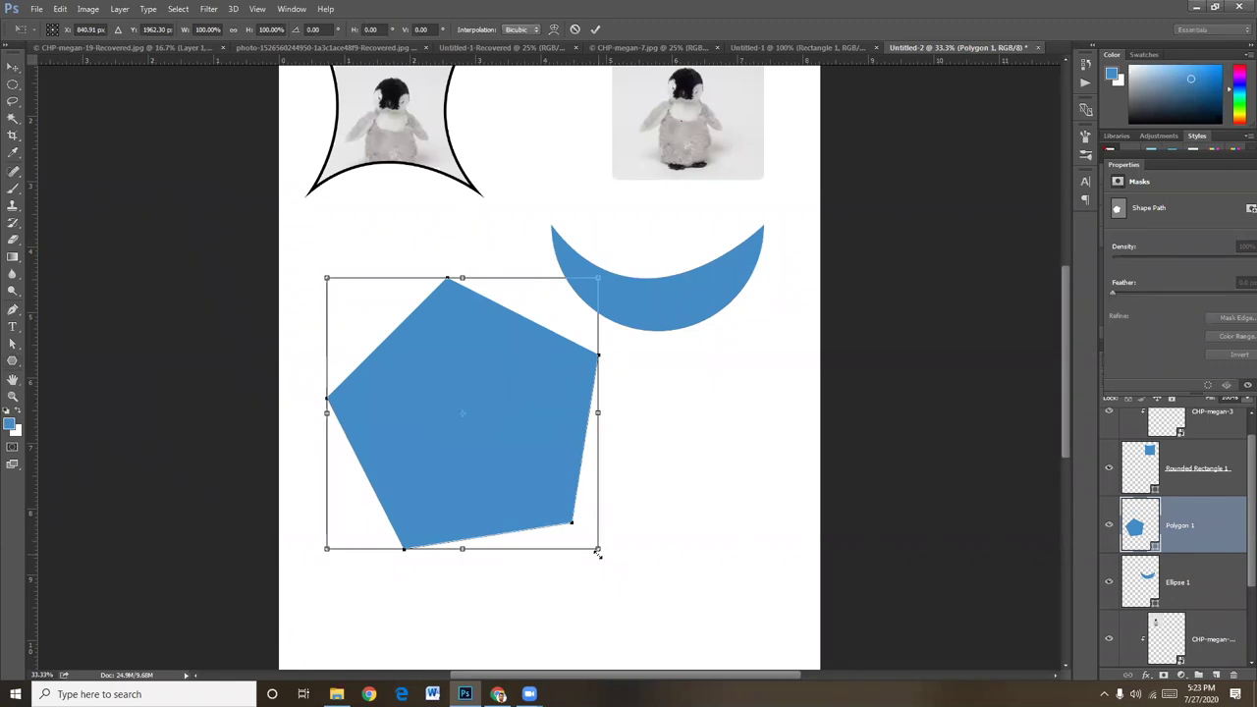
pyautogui.moveTo(597, 553); pyautogui.dragTo(505, 455)
pyautogui.hotkey('ctrl', '+')
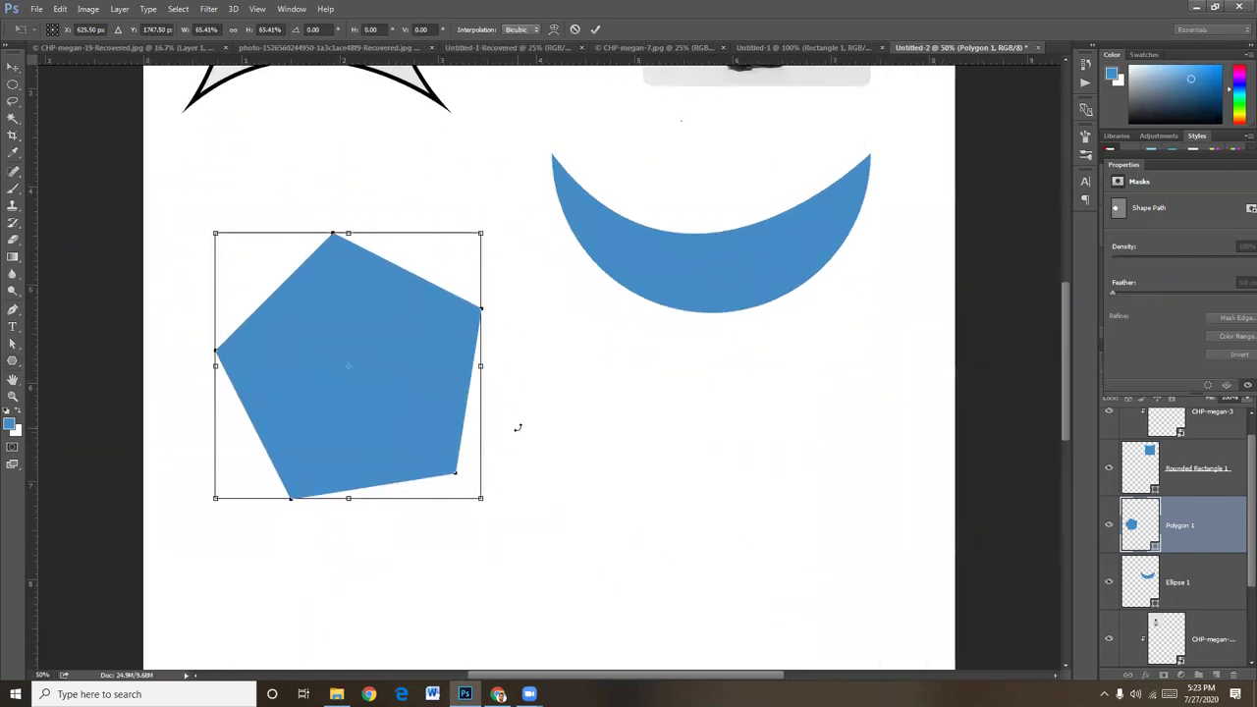
pyautogui.hotkey('ctrl', '+')
pyautogui.moveTo(471, 181); pyautogui.dragTo(494, 212)
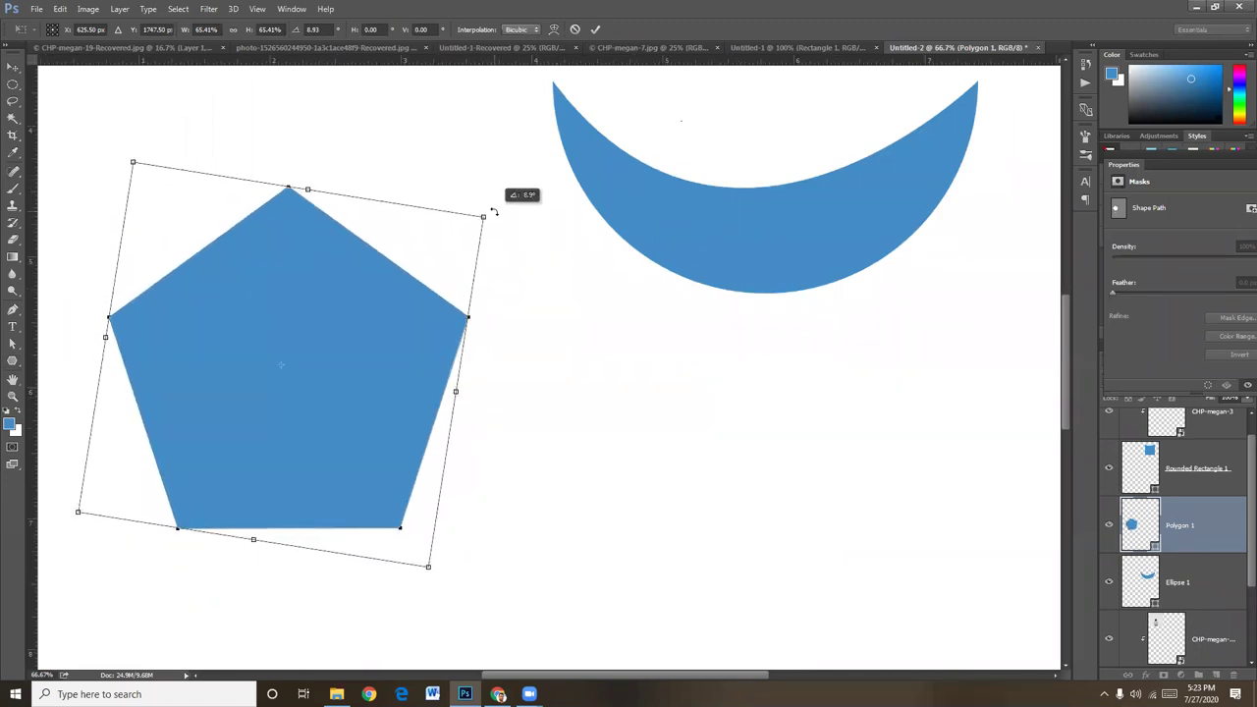
pyautogui.press('Escape')
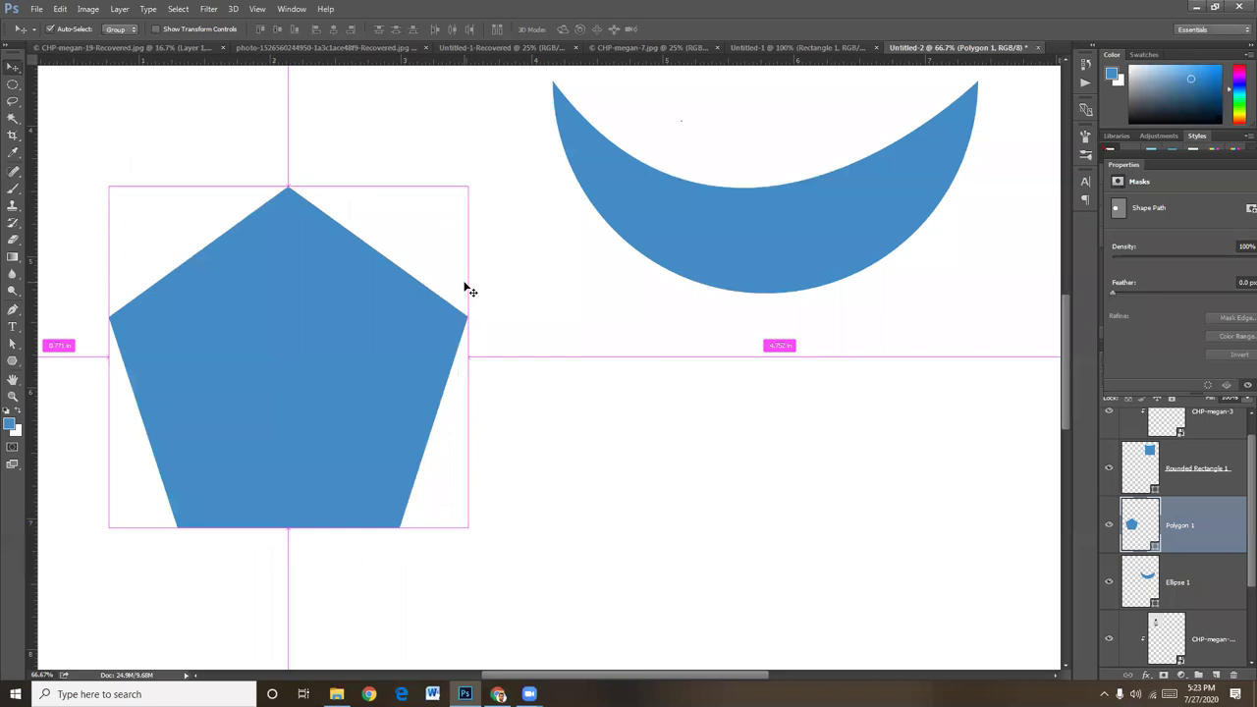
pyautogui.hotkey('ctrl', 't')
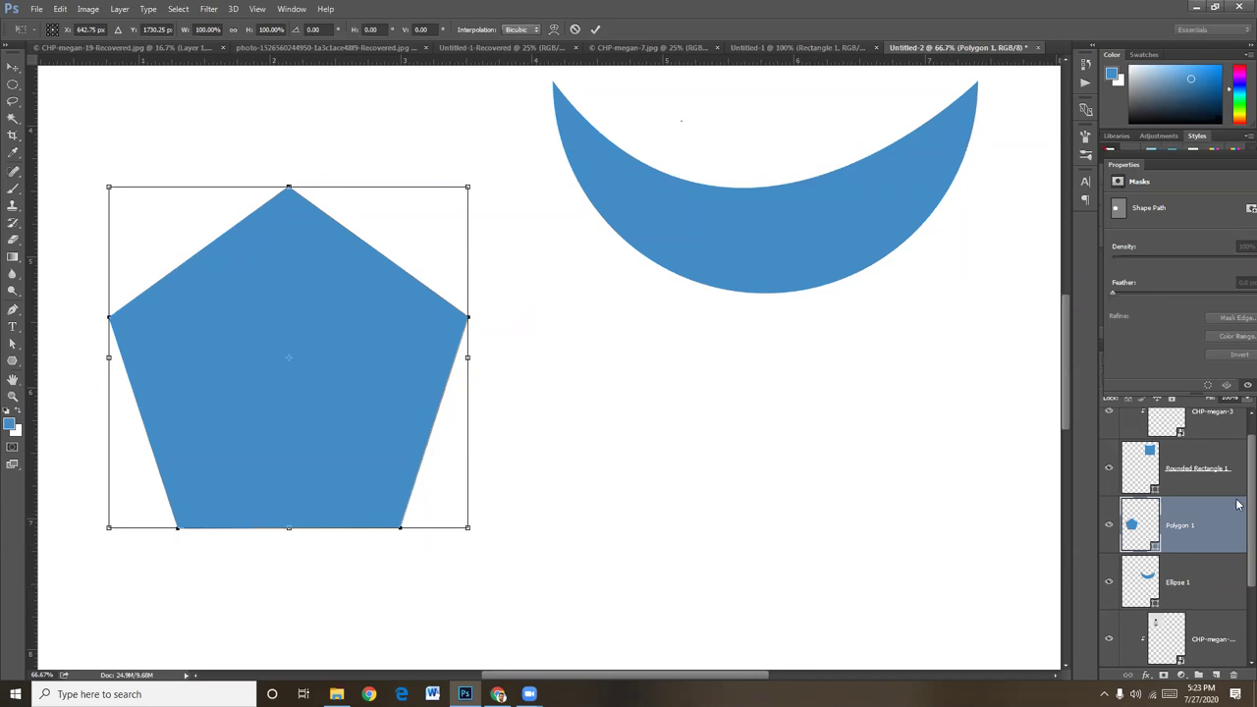
# - Commit the pentagon transform, move Polygon 1 above CHP-megan-3, and select its upper-left corner
pyautogui.scroll(1, 1207, 546)
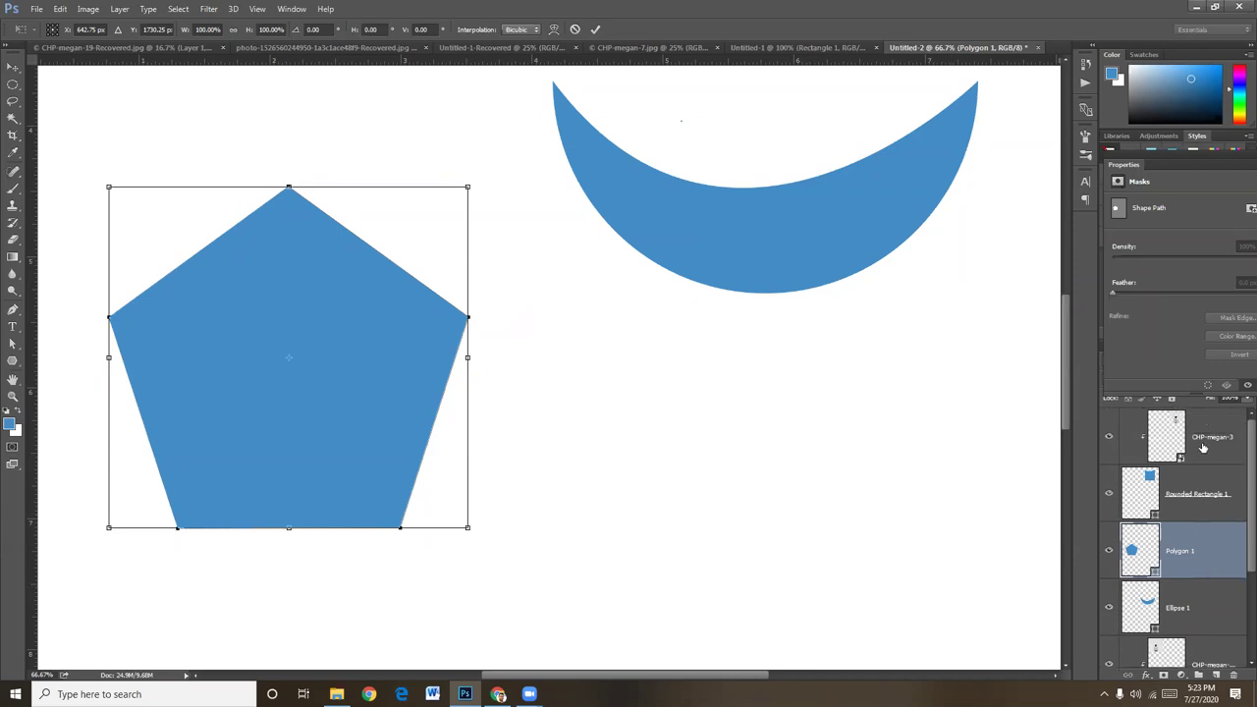
pyautogui.press('Return')
pyautogui.moveTo(1182, 552)
pyautogui.mouseDown()
pyautogui.moveTo(1193, 411)
pyautogui.moveTo(1184, 417)
pyautogui.moveTo(1200, 408)
pyautogui.mouseUp()
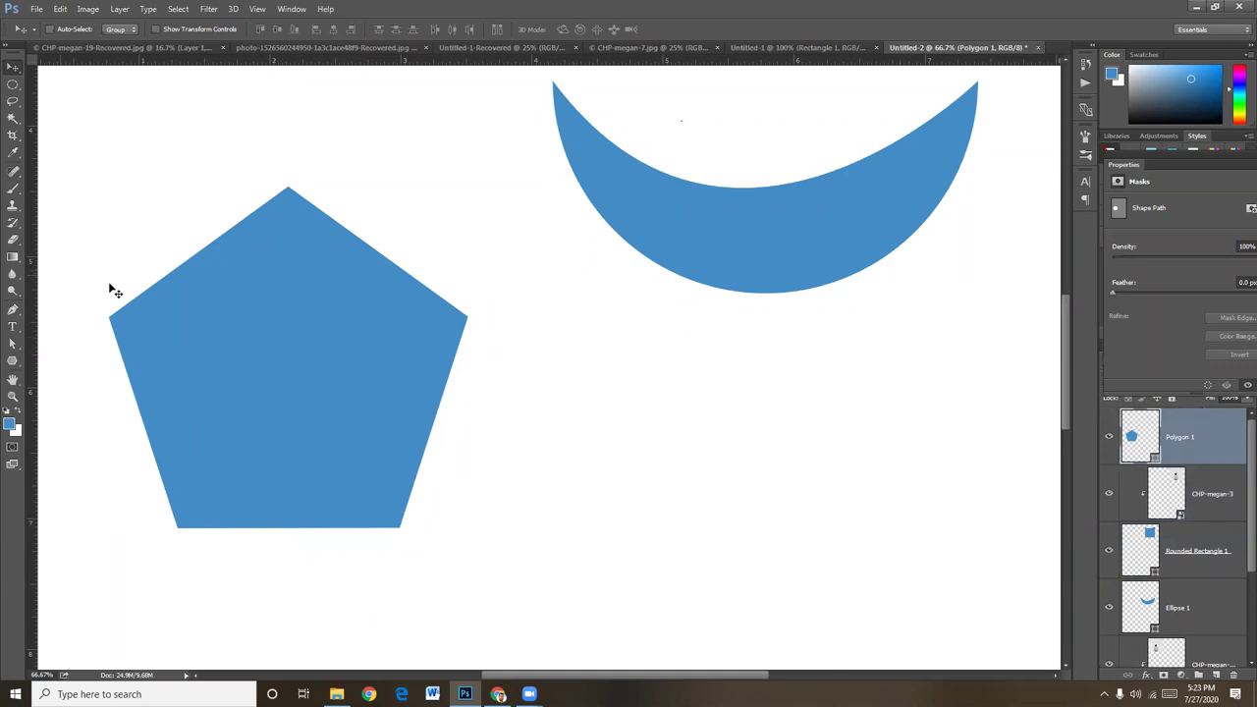
pyautogui.click(13, 344)
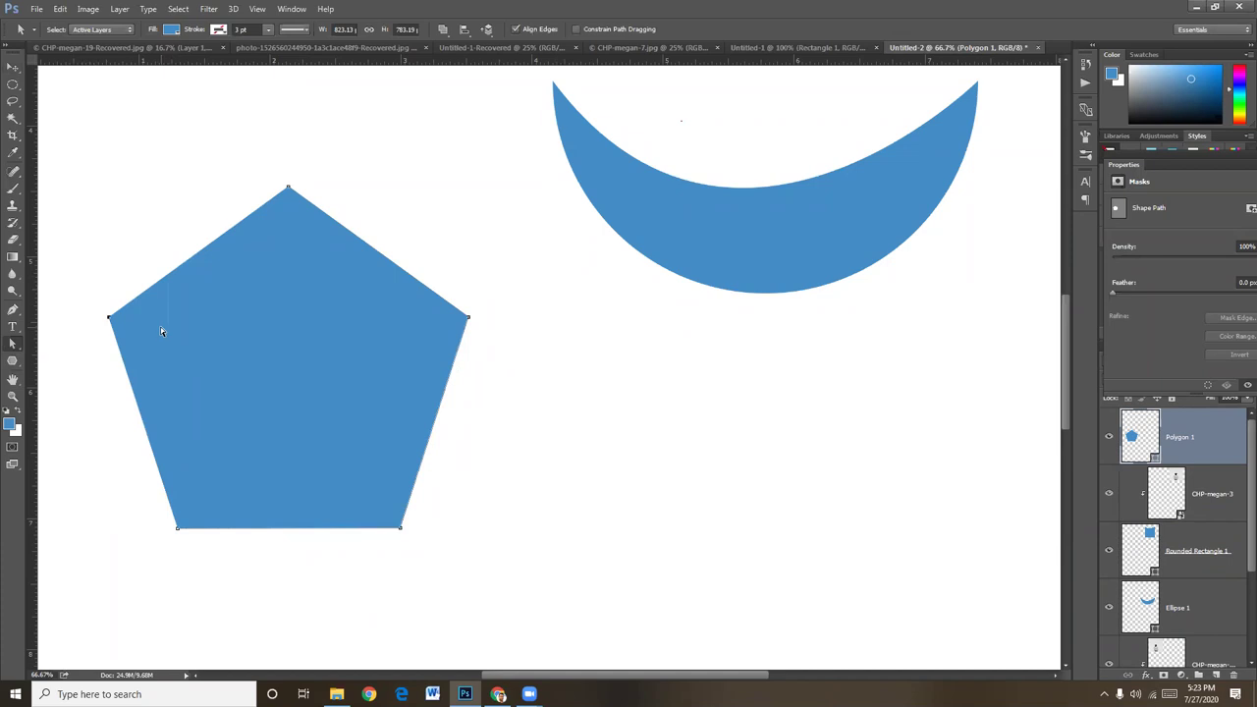
pyautogui.moveTo(140, 229); pyautogui.dragTo(207, 311)
# - Curve the pentagon's upper-left edge by dragging a handle out from its top corner
pyautogui.press('p')
pyautogui.click(192, 256)
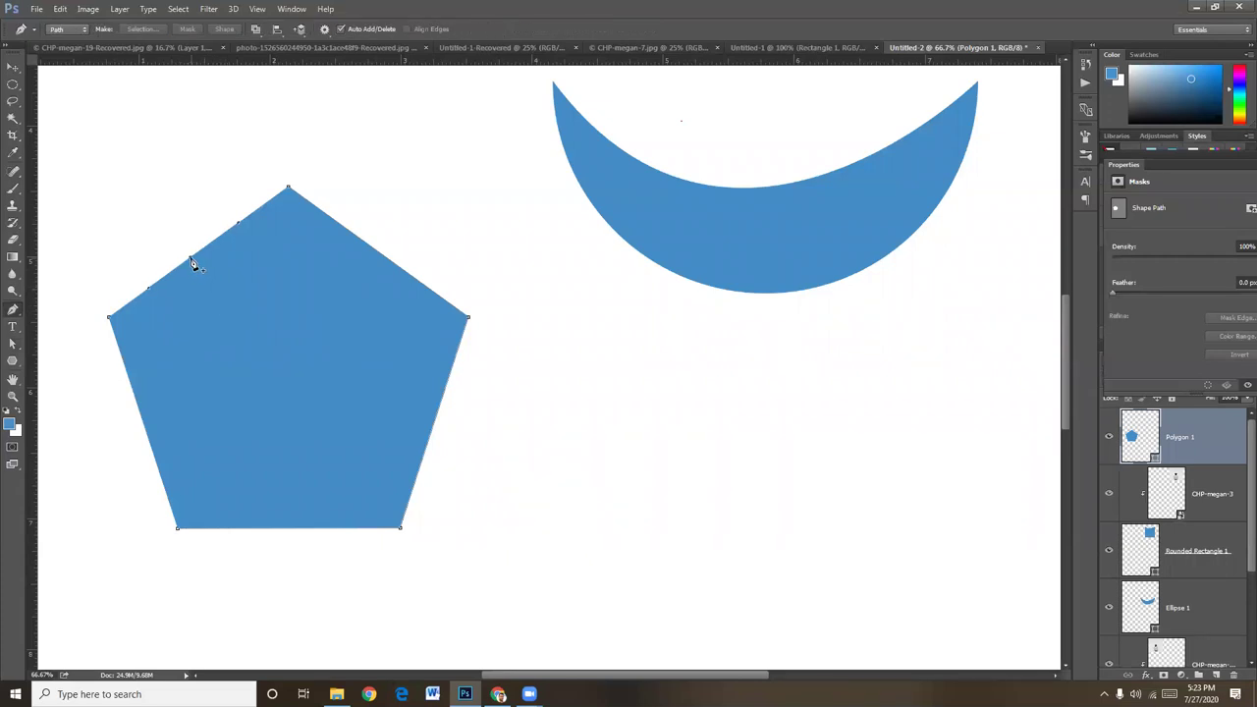
pyautogui.click(202, 269)
pyautogui.moveTo(288, 187); pyautogui.dragTo(443, 191)
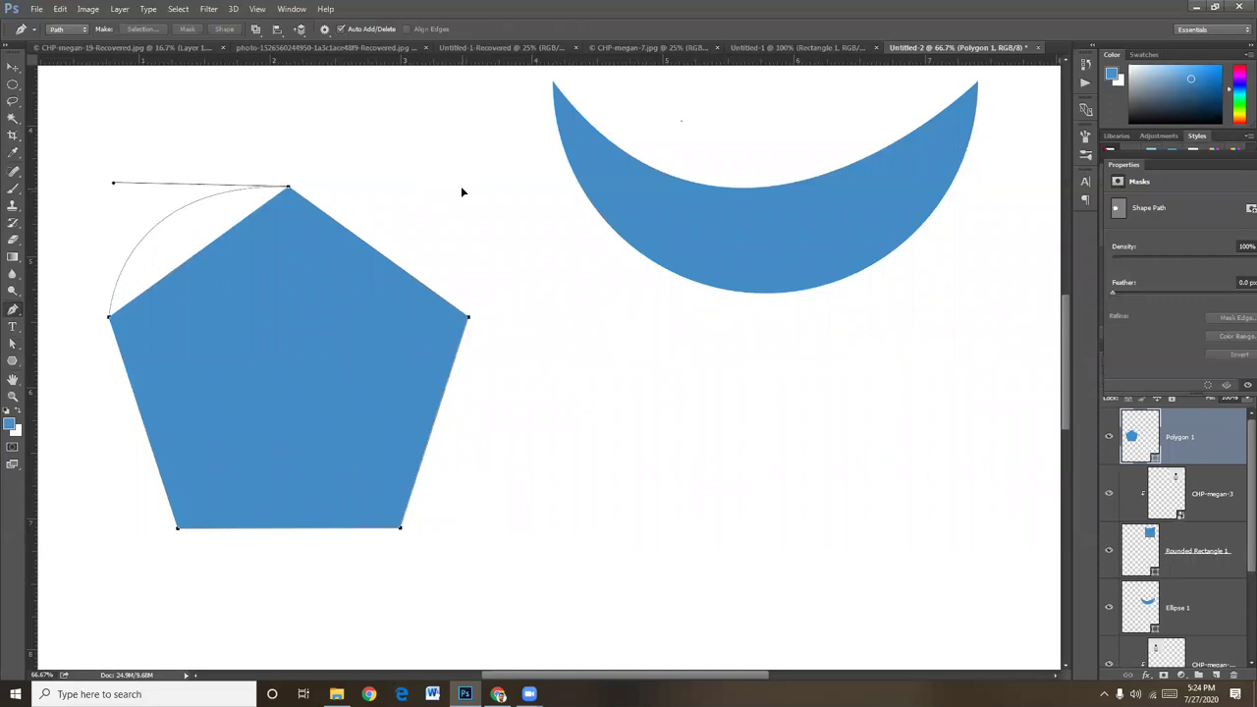
pyautogui.press('Return')
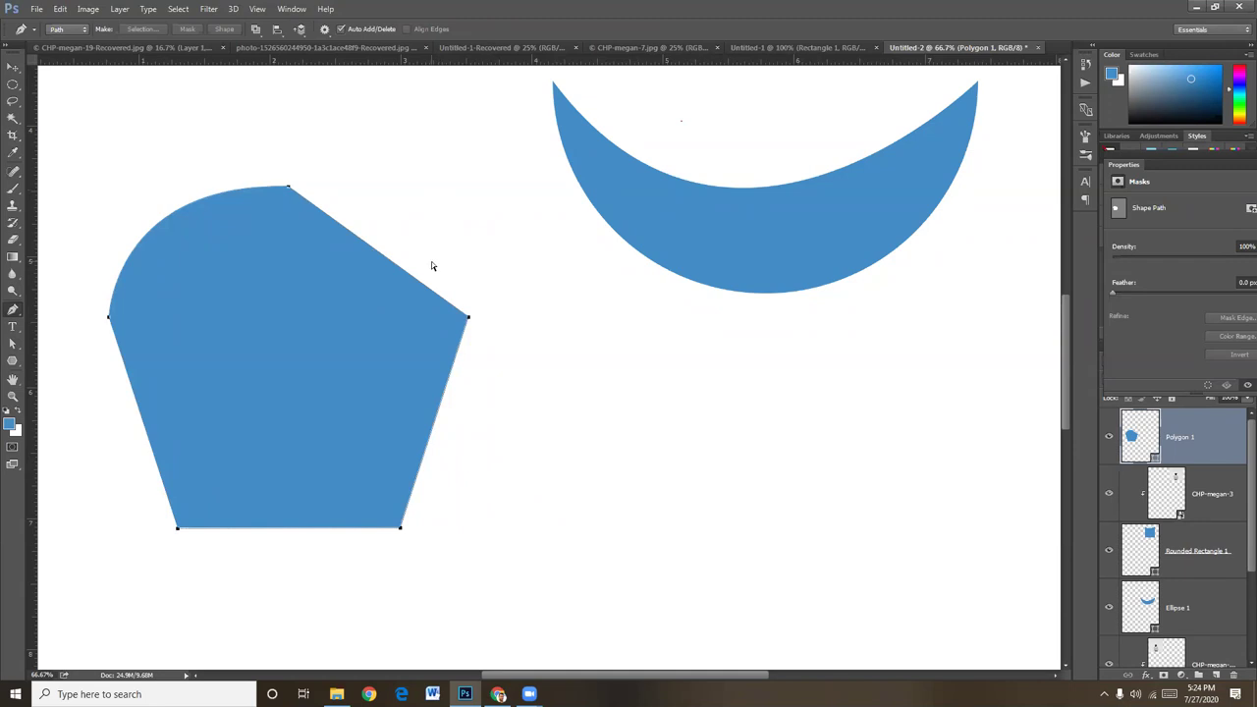
# - Bulge the upper-right edge outward from the right corner to complete a rounded dome top
pyautogui.click(378, 252)
pyautogui.click(377, 254)
pyautogui.keyDown('ctrl'); pyautogui.click(288, 187); pyautogui.keyUp('ctrl')
pyautogui.moveTo(468, 318); pyautogui.dragTo(480, 368)
pyautogui.moveTo(469, 316)
pyautogui.mouseDown()
pyautogui.moveTo(425, 420)
pyautogui.moveTo(496, 448)
pyautogui.mouseUp()
pyautogui.moveTo(496, 447); pyautogui.dragTo(496, 447)
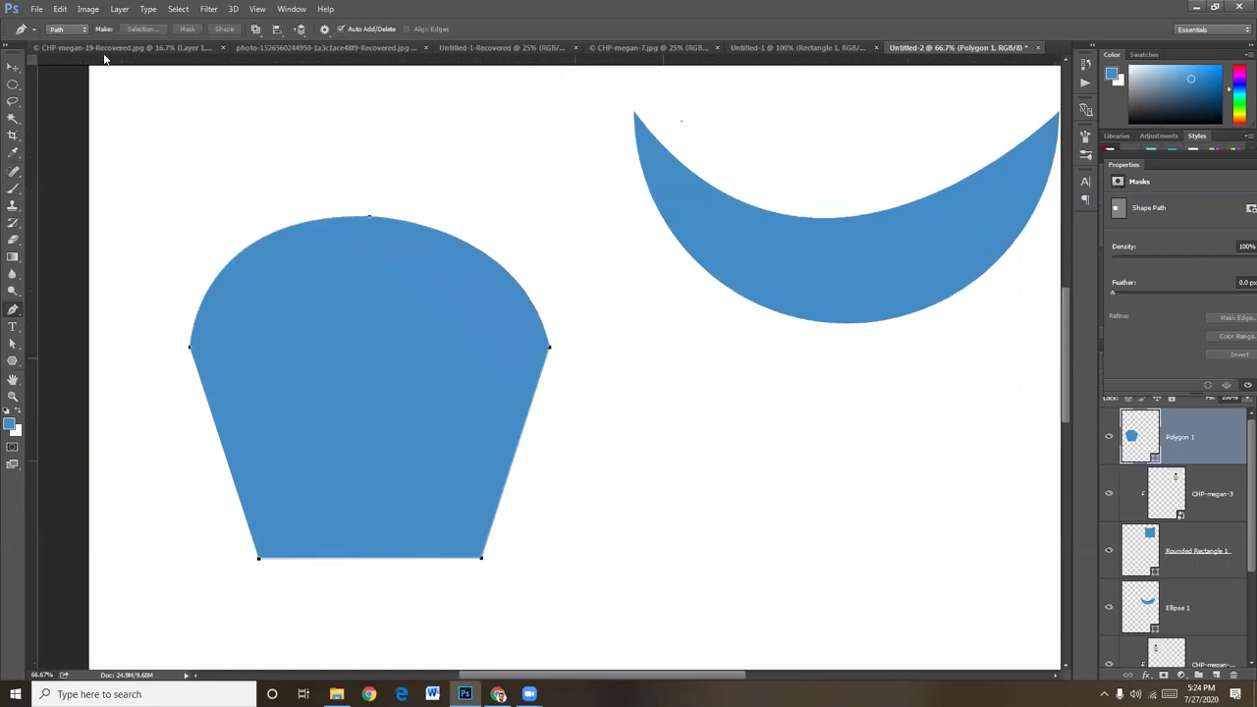
pyautogui.click(12, 343)
# - Raise the dome's top point and pull the right handle up to round it
pyautogui.click(377, 225)
pyautogui.moveTo(370, 220); pyautogui.dragTo(371, 196)
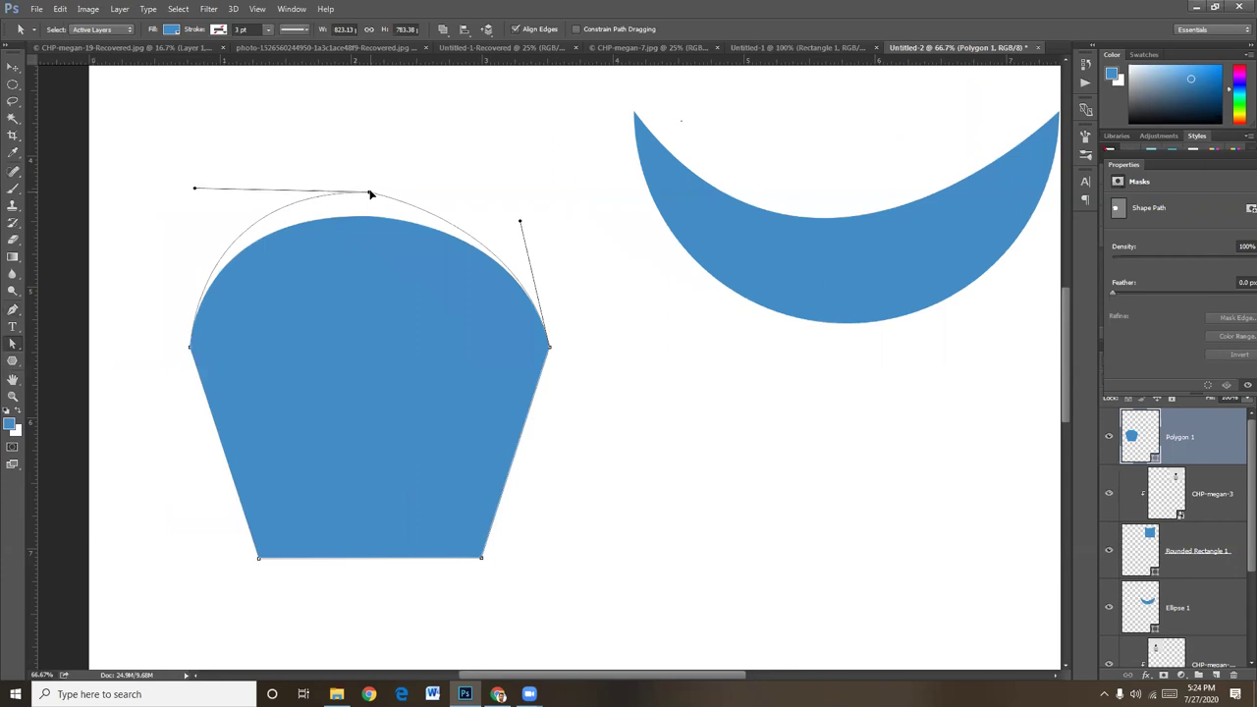
pyautogui.moveTo(371, 196); pyautogui.dragTo(370, 190)
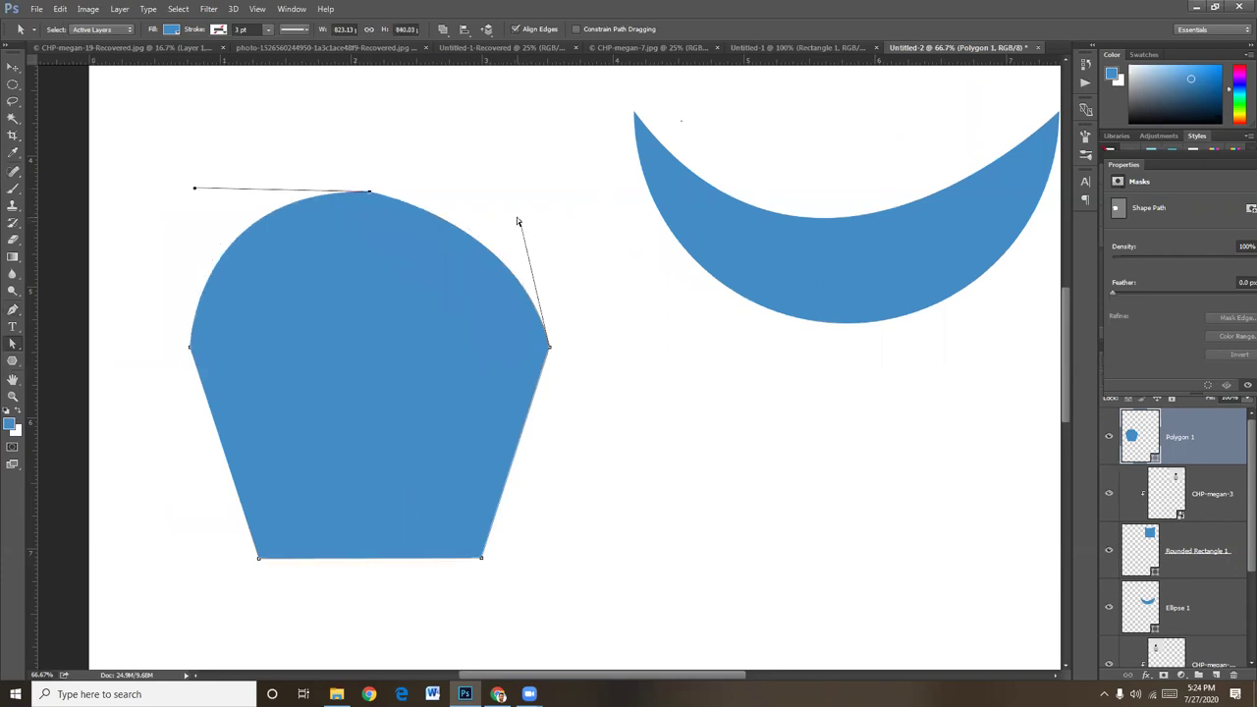
pyautogui.moveTo(521, 221); pyautogui.dragTo(533, 200)
# - Fine-tune the dome's upper-right curve by adjusting the top anchor's handle
pyautogui.click(570, 249)
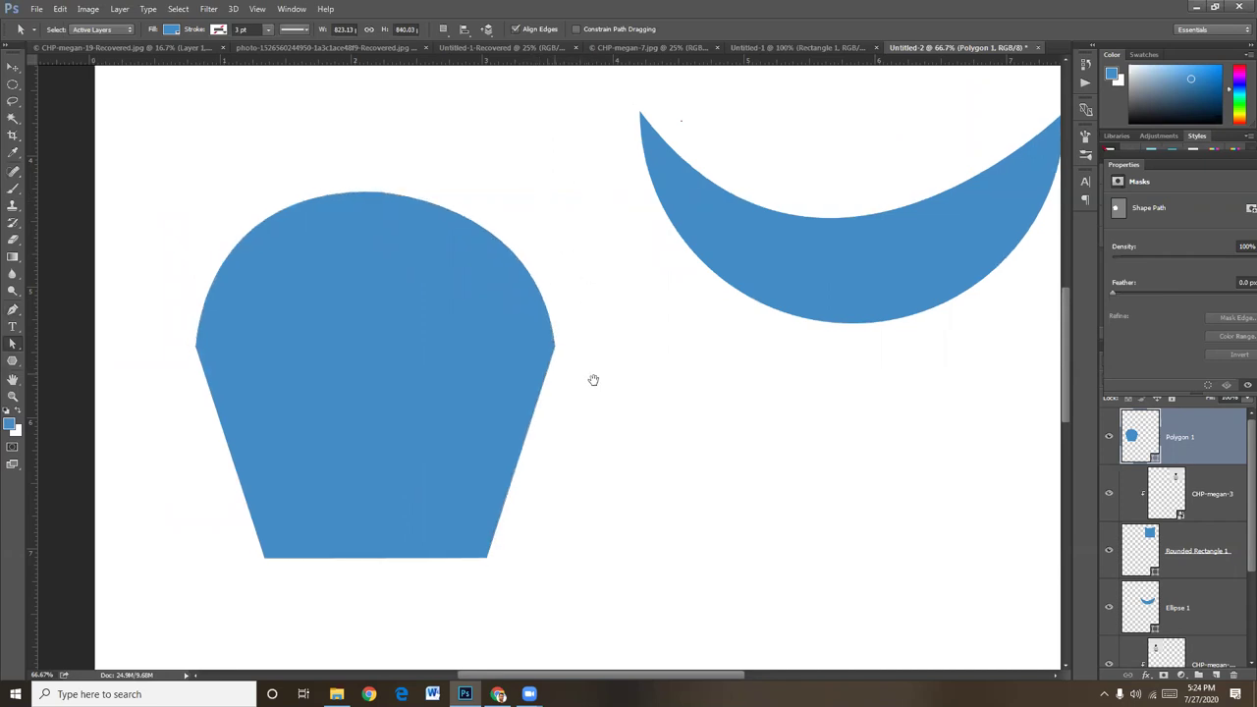
pyautogui.hscroll(-2, 550, 295)
pyautogui.click(577, 289)
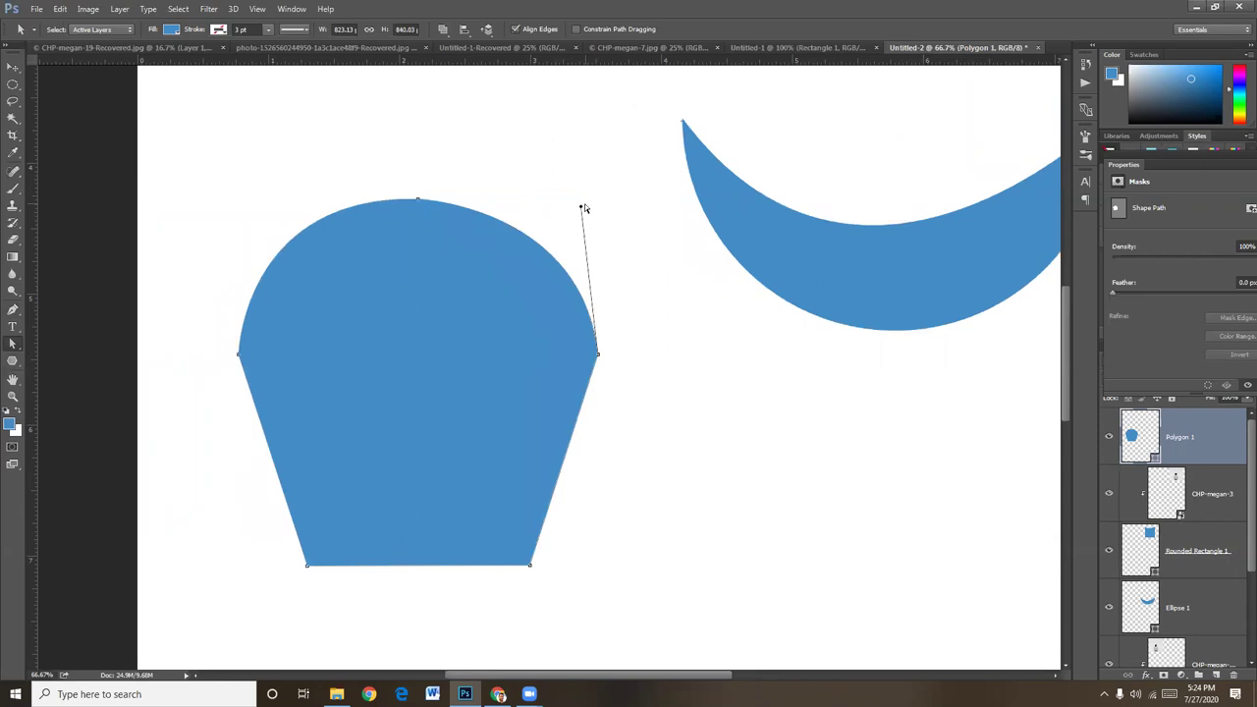
pyautogui.moveTo(582, 210); pyautogui.dragTo(586, 206)
pyautogui.click(627, 247)
pyautogui.hotkey('ctrl', '-')
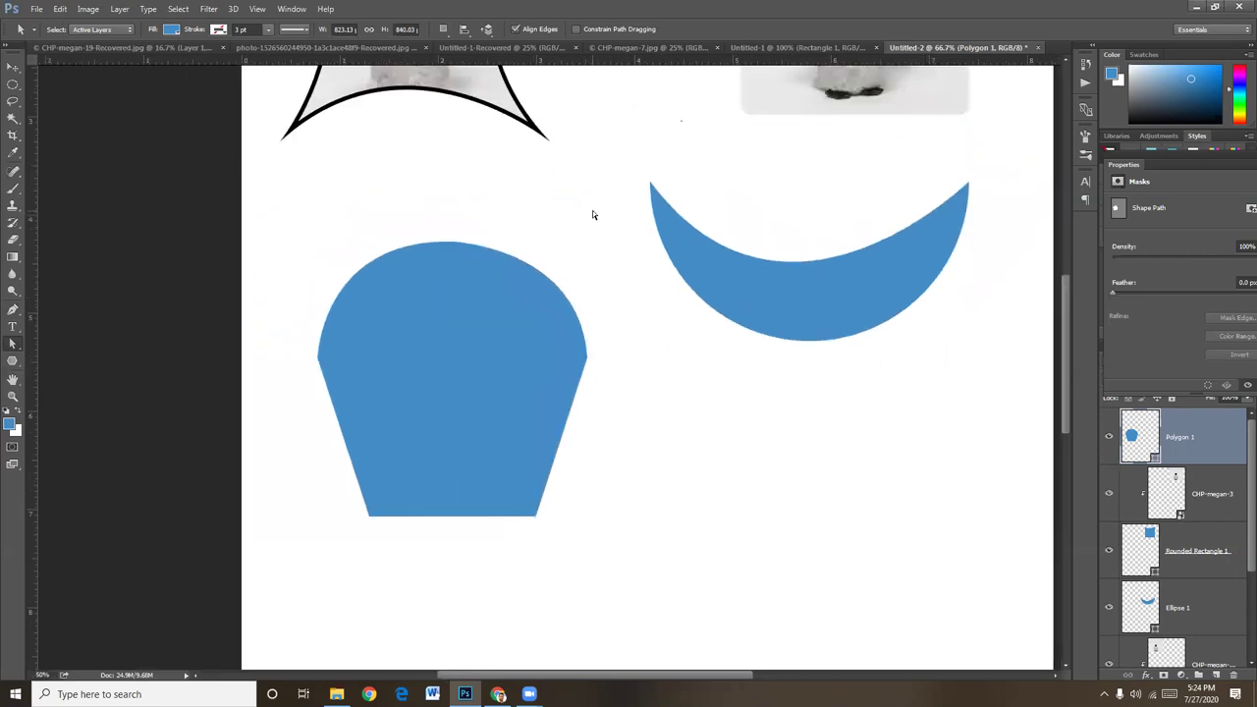
pyautogui.moveTo(444, 206); pyautogui.dragTo(541, 296)
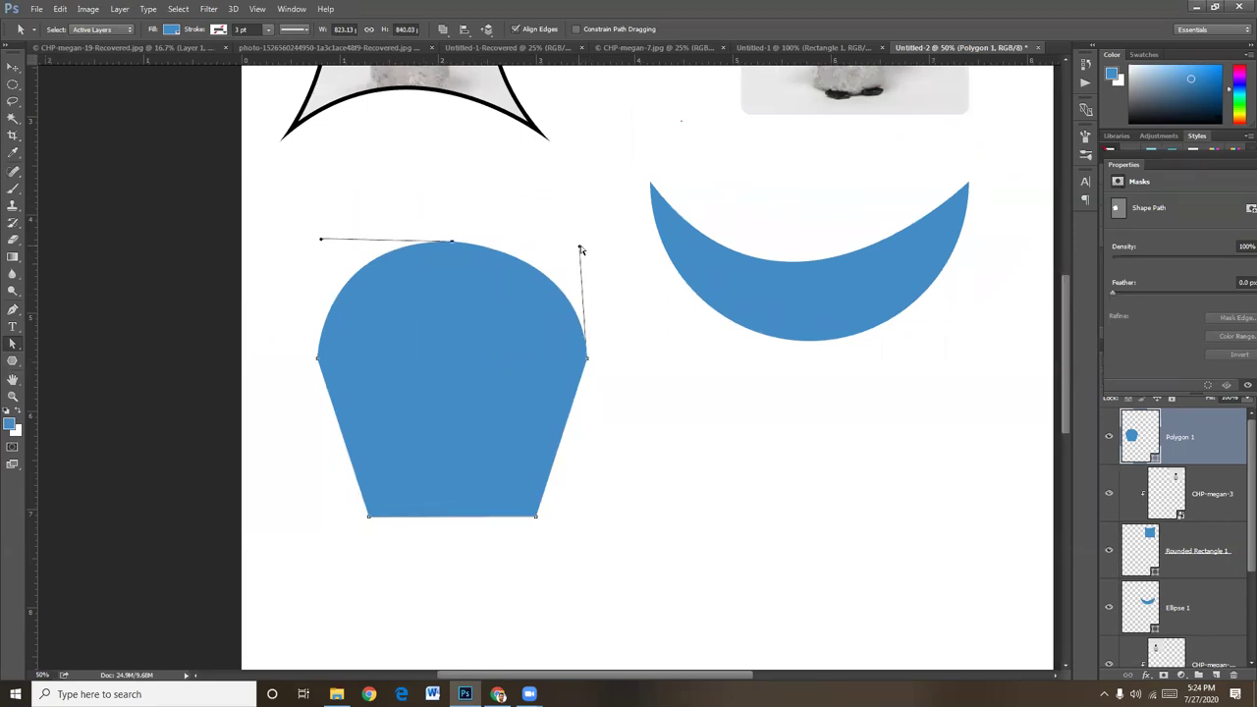
pyautogui.moveTo(580, 250); pyautogui.dragTo(581, 243)
# - Move the blue dome-topped shape up slightly on the page
pyautogui.click(581, 439)
pyautogui.hscroll(-2, 550, 294)
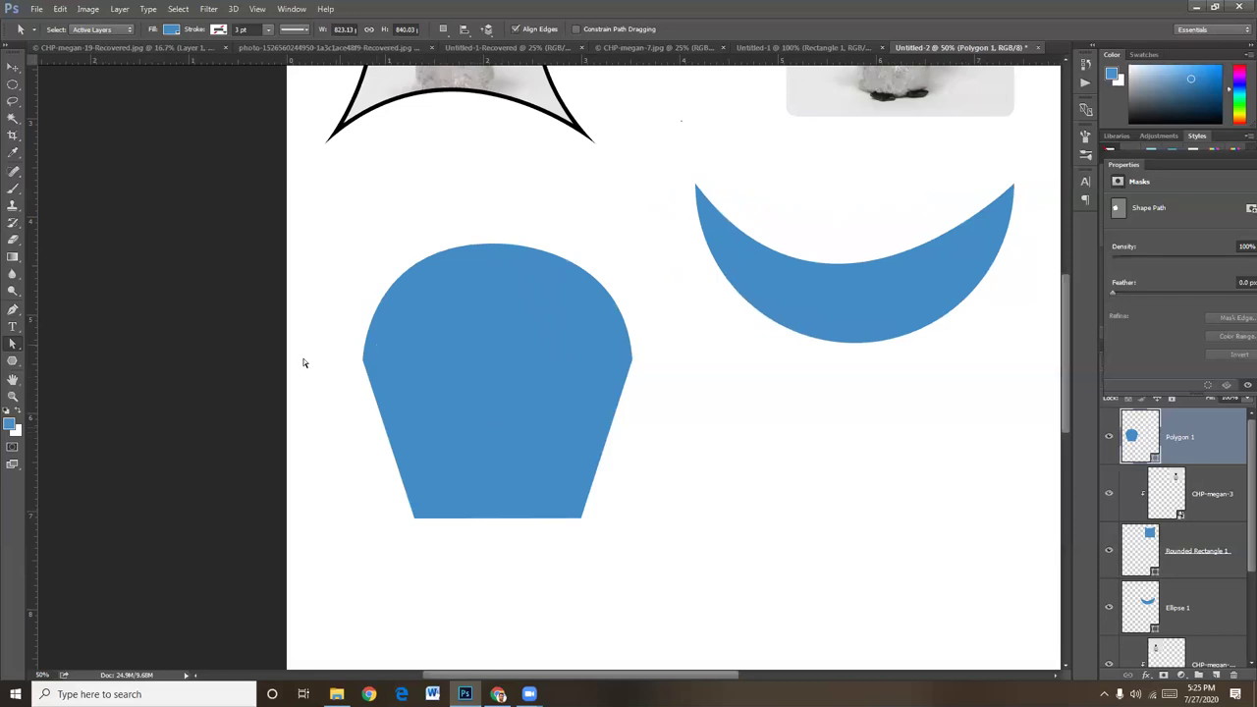
pyautogui.hscroll(1, 445, 295)
pyautogui.scroll(-1, 446, 295)
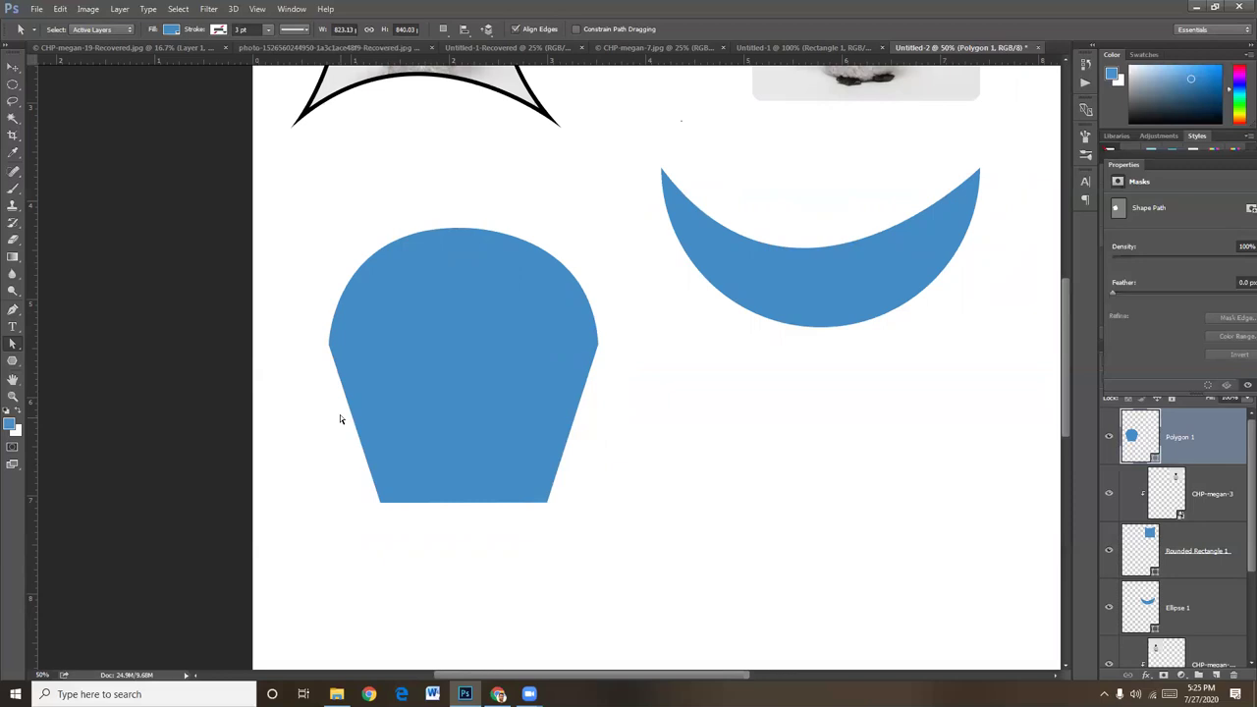
pyautogui.click(431, 414)
pyautogui.click(13, 67)
pyautogui.moveTo(459, 390); pyautogui.dragTo(453, 355)
pyautogui.scroll(-2, 536, 421)
pyautogui.click(12, 361)
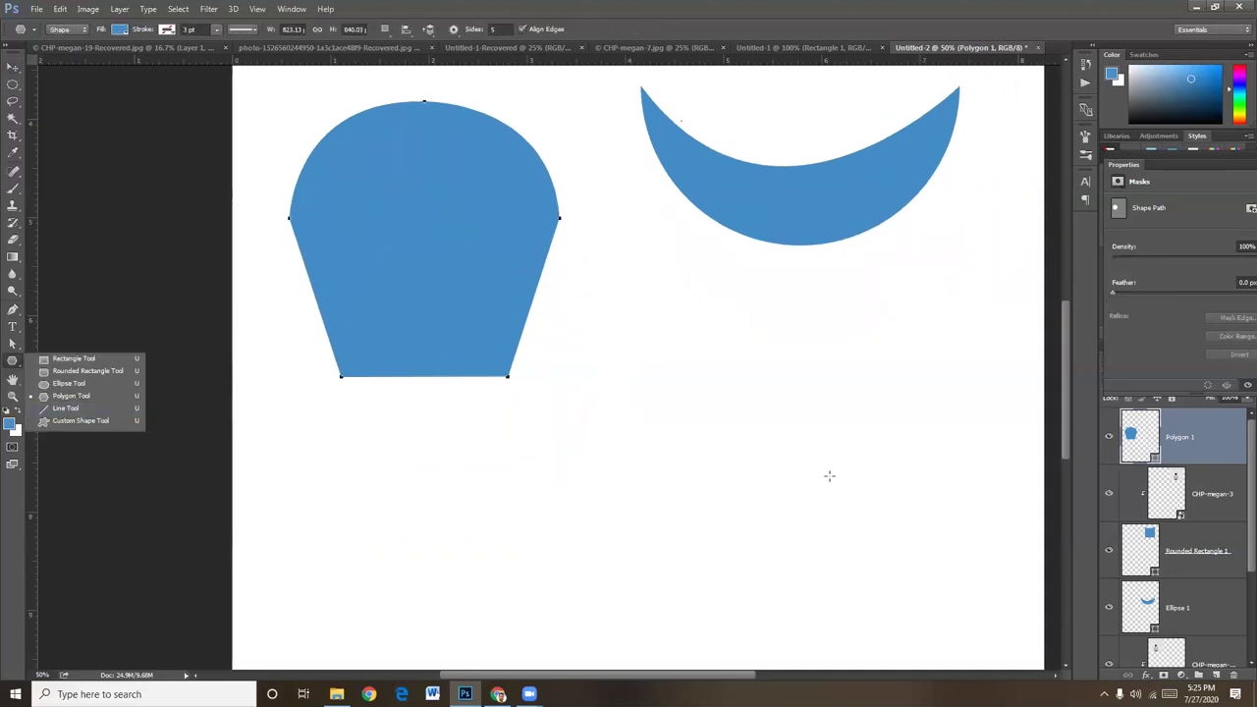
# - Select the Ellipse 1 crescent layer and move it down and to the right
pyautogui.hotkey('ctrl', '-')
pyautogui.hotkey('ctrl', '-')
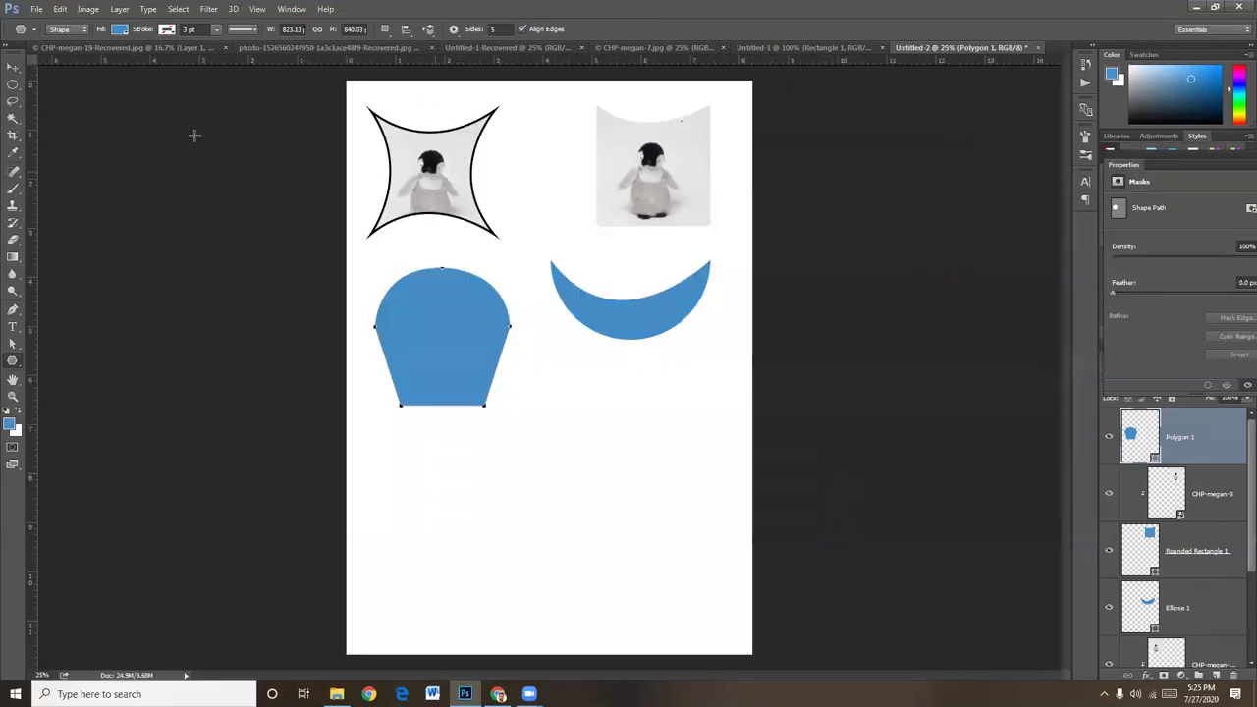
pyautogui.click(13, 67)
pyautogui.rightClick(629, 307)
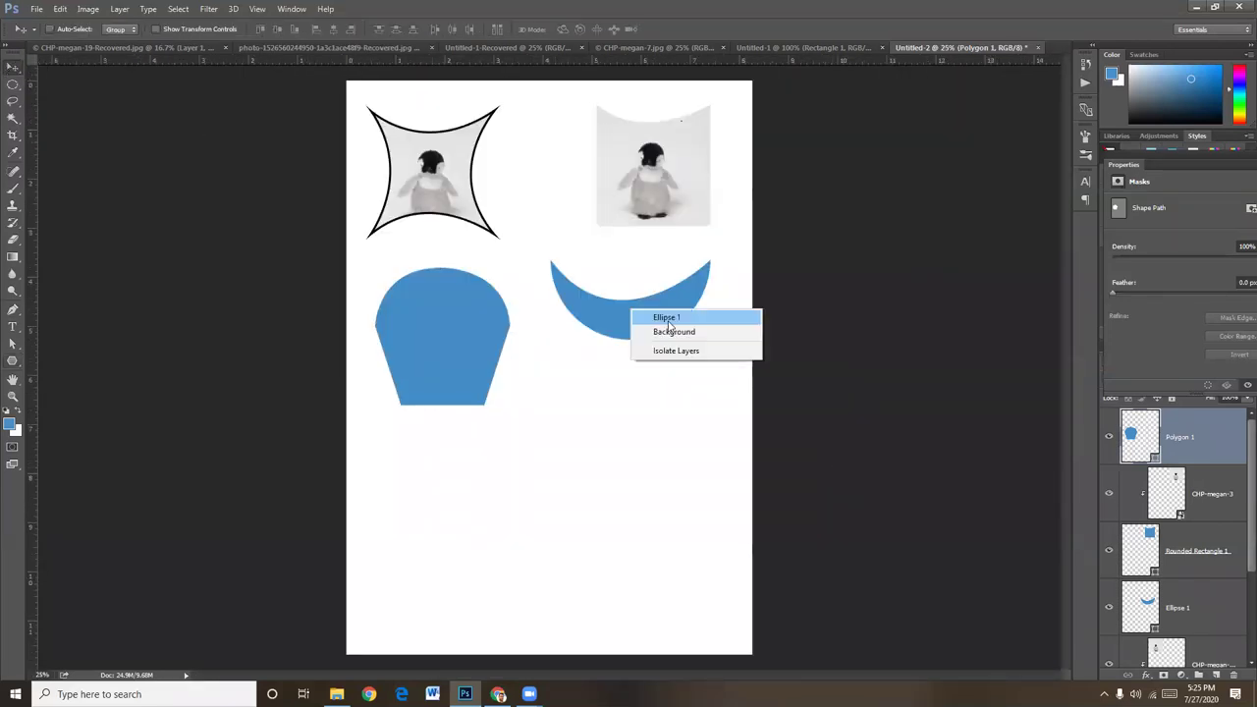
pyautogui.click(677, 332)
pyautogui.rightClick(648, 312)
pyautogui.click(670, 322)
pyautogui.moveTo(645, 326); pyautogui.dragTo(663, 387)
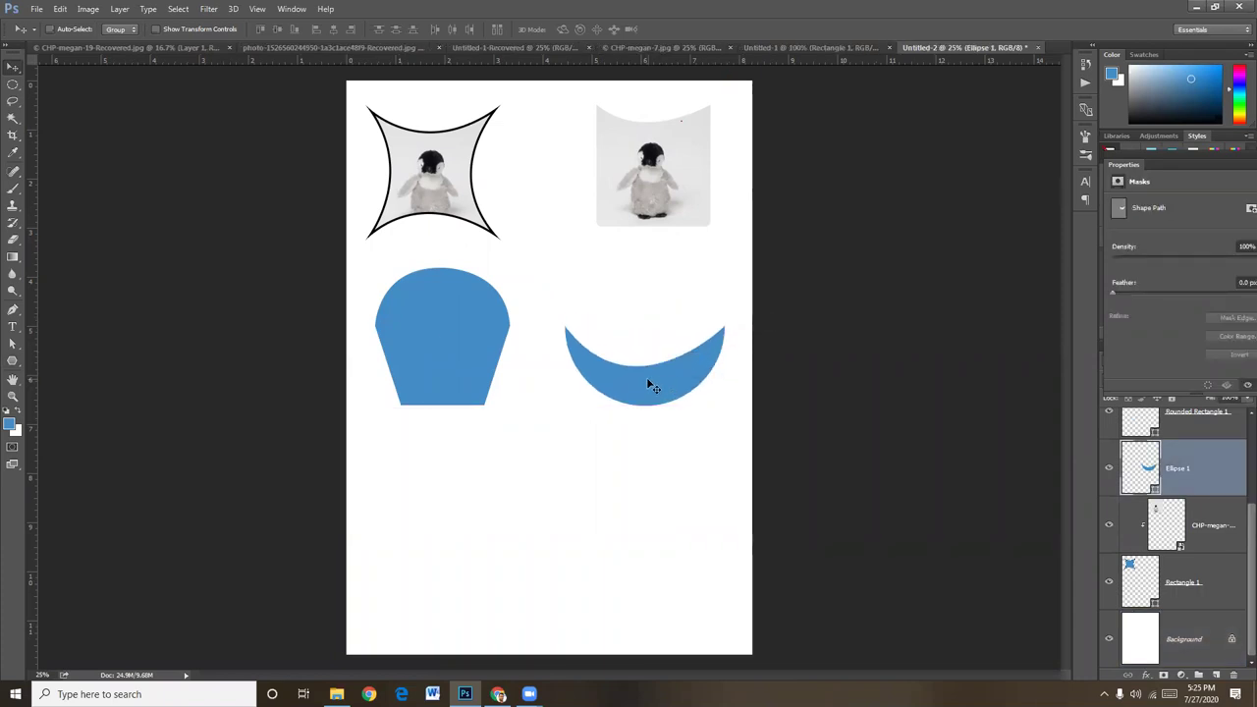
# - Reselect Ellipse 1 and nudge the crescent slightly to level it with the dome shape
pyautogui.click(11, 363)
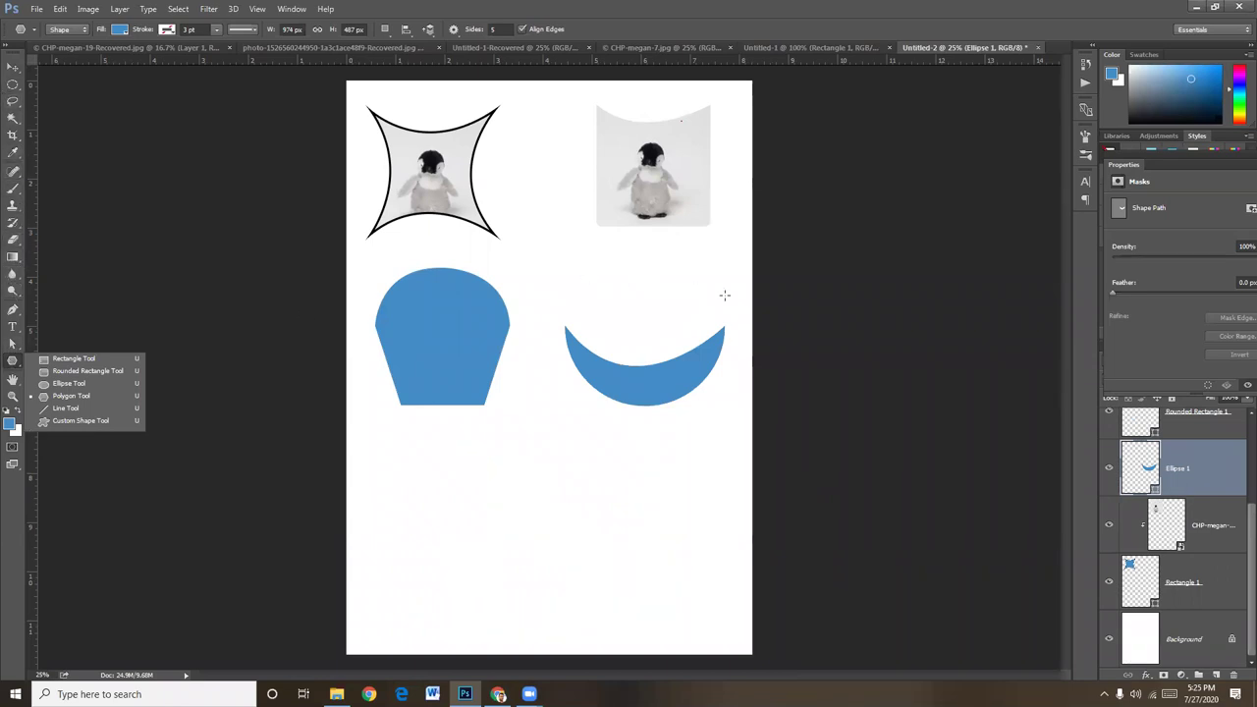
pyautogui.click(13, 66)
pyautogui.rightClick(638, 382)
pyautogui.click(649, 387)
pyautogui.moveTo(639, 384); pyautogui.dragTo(640, 381)
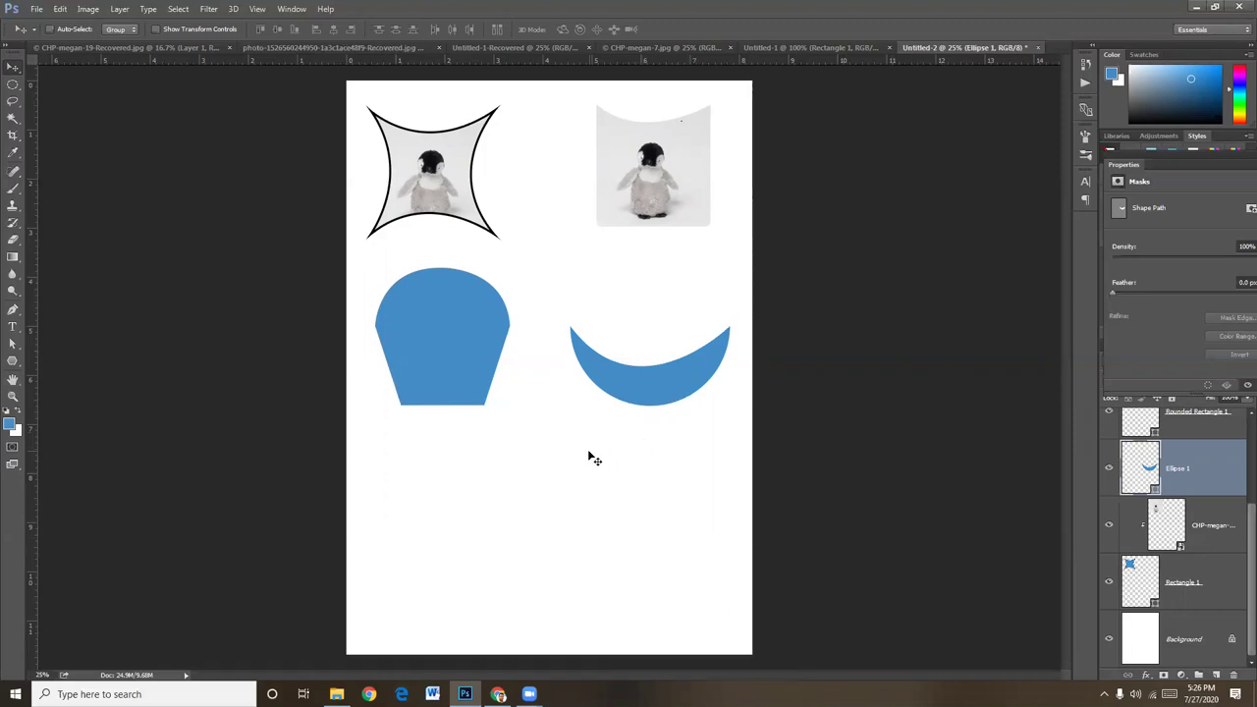
pyautogui.hotkey('ctrl', '+')
pyautogui.hotkey('ctrl', '+')
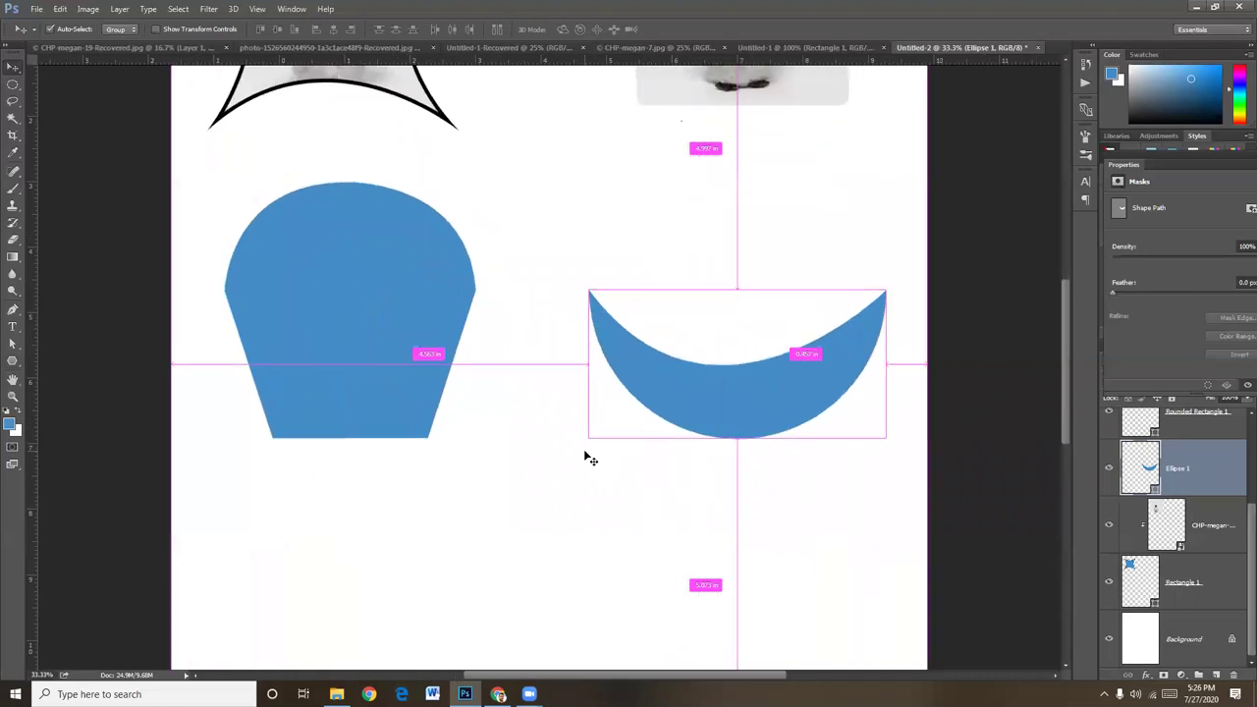
pyautogui.hotkey('ctrl', 't')
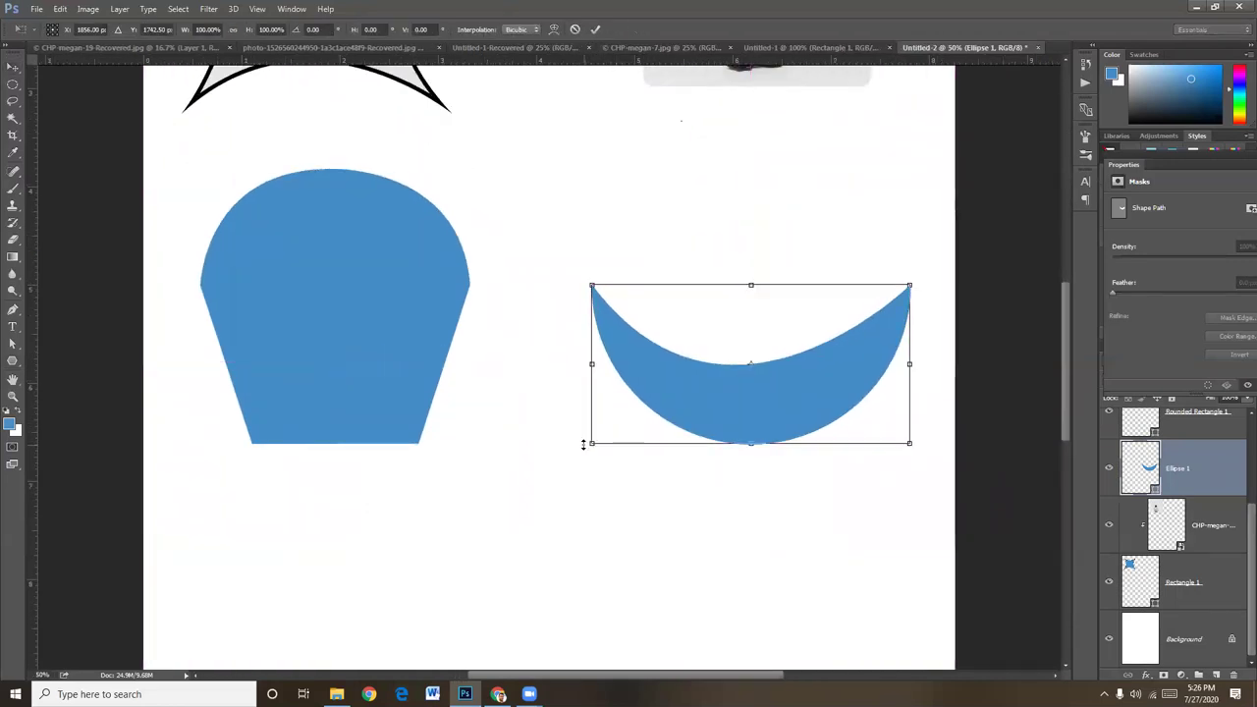
pyautogui.moveTo(549, 453); pyautogui.dragTo(591, 445)
pyautogui.press('Return')
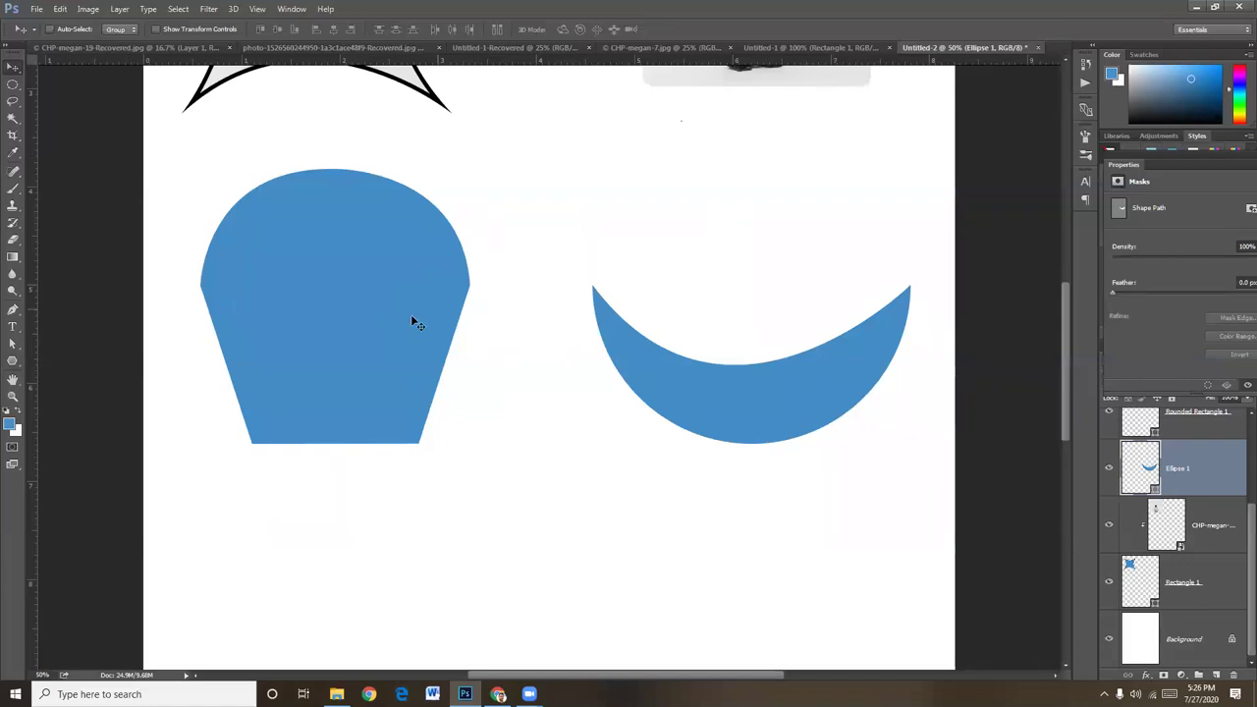
pyautogui.click(12, 345)
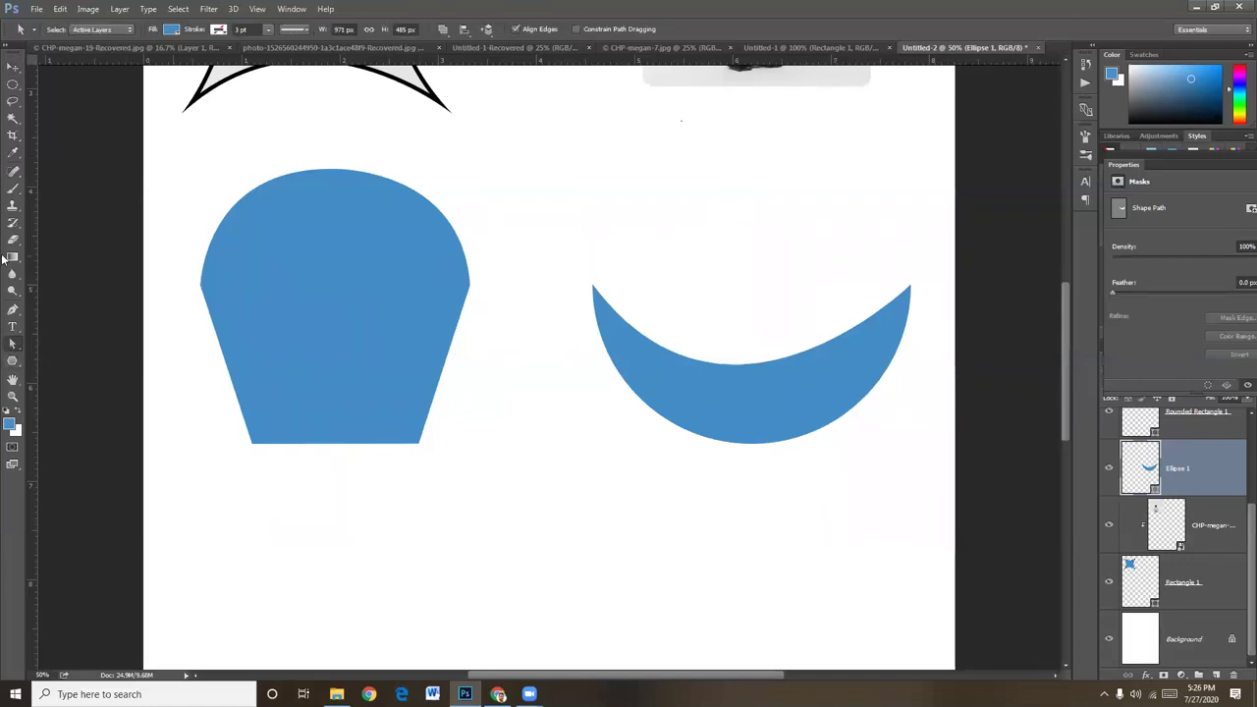
pyautogui.click(13, 310)
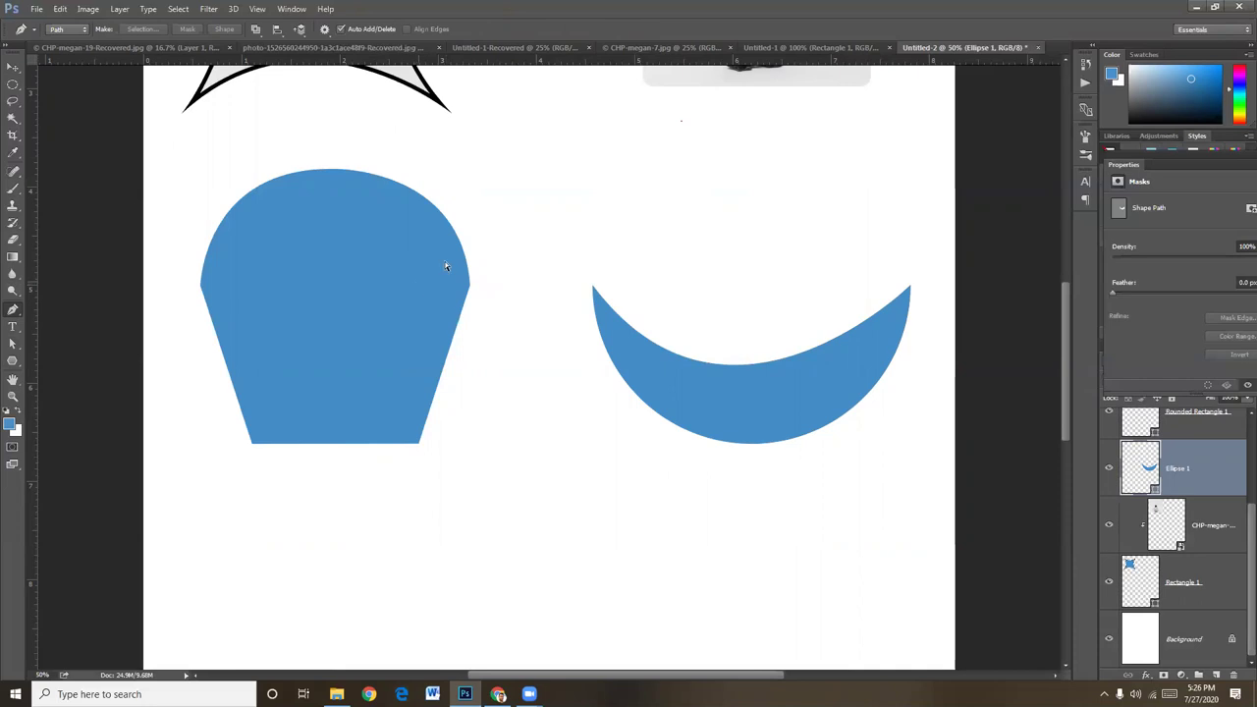
pyautogui.click(1192, 432)
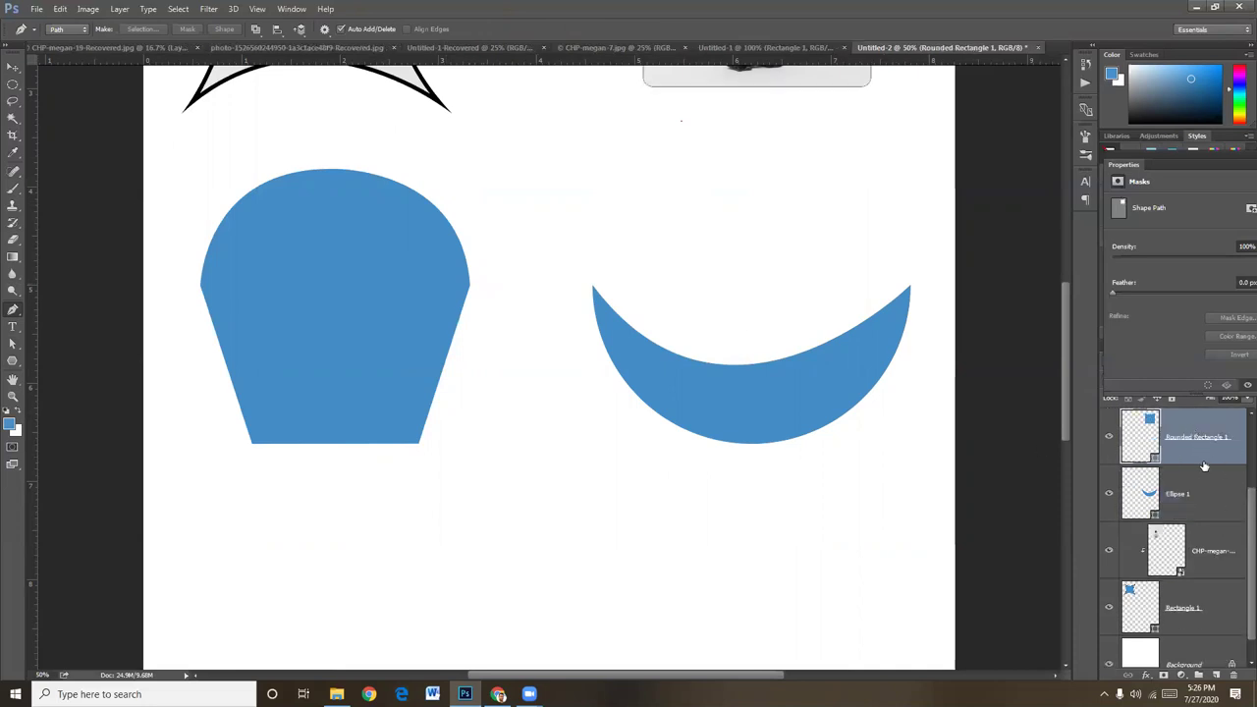
pyautogui.scroll(2, 1216, 432)
pyautogui.click(1206, 426)
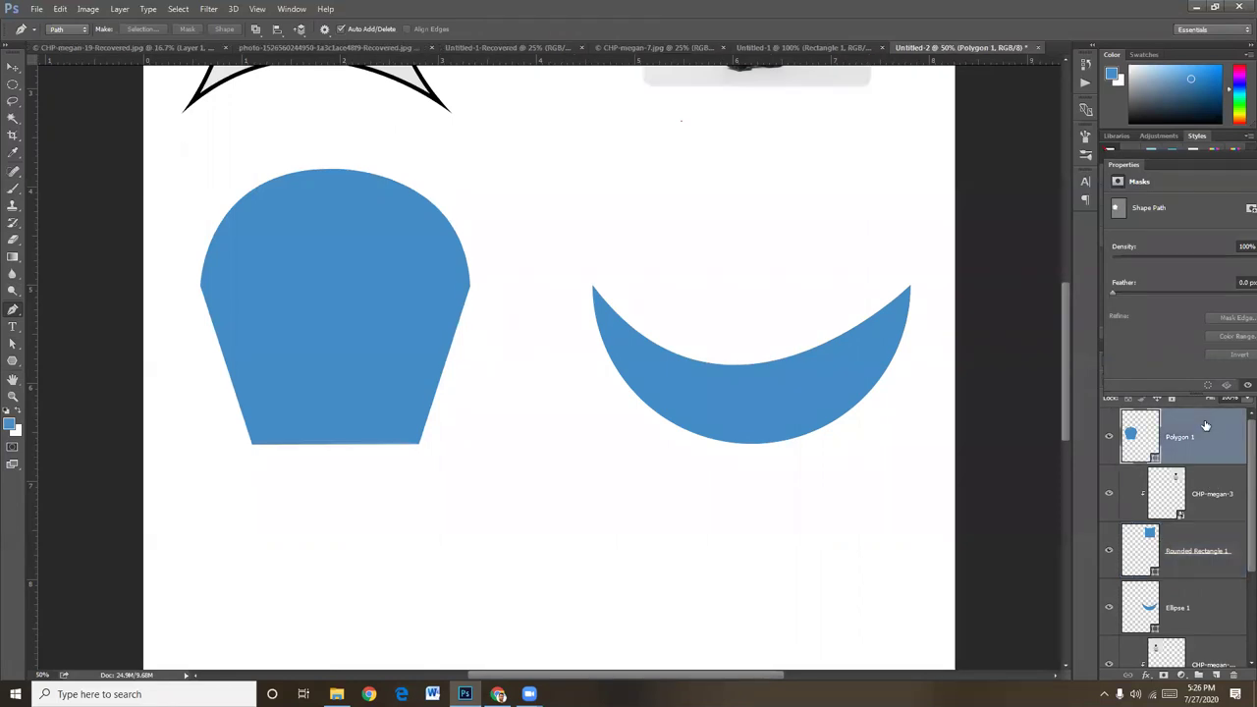
pyautogui.keyDown('ctrl'); pyautogui.click(400, 272); pyautogui.keyUp('ctrl')
pyautogui.click(308, 175)
pyautogui.keyDown('ctrl'); pyautogui.click(270, 271); pyautogui.keyUp('ctrl')
pyautogui.keyDown('ctrl'); pyautogui.click(308, 460); pyautogui.keyUp('ctrl')
pyautogui.keyDown('ctrl'); pyautogui.click(450, 237); pyautogui.keyUp('ctrl')
pyautogui.moveTo(462, 168)
pyautogui.mouseDown()
pyautogui.moveTo(571, 179)
pyautogui.moveTo(424, 139)
pyautogui.mouseUp()
pyautogui.moveTo(424, 140)
pyautogui.mouseDown()
pyautogui.moveTo(576, 140)
pyautogui.moveTo(507, 146)
pyautogui.moveTo(225, 424)
pyautogui.moveTo(203, 471)
pyautogui.moveTo(176, 384)
pyautogui.mouseUp()
pyautogui.moveTo(390, 481)
pyautogui.mouseDown()
pyautogui.moveTo(379, 522)
pyautogui.moveTo(410, 547)
pyautogui.moveTo(391, 564)
pyautogui.mouseUp()
pyautogui.moveTo(300, 132); pyautogui.dragTo(481, 278)
pyautogui.moveTo(301, 146); pyautogui.dragTo(418, 243)
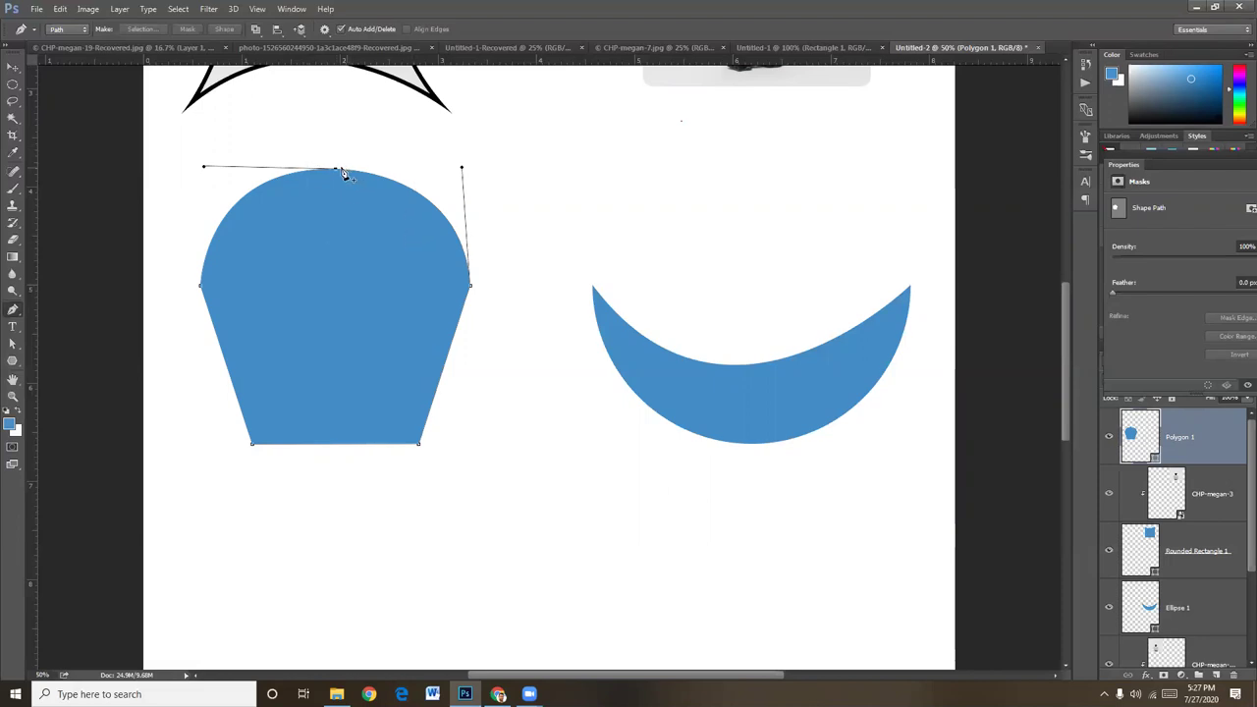
pyautogui.moveTo(335, 172)
pyautogui.mouseDown()
pyautogui.moveTo(309, 150)
pyautogui.moveTo(371, 433)
pyautogui.mouseUp()
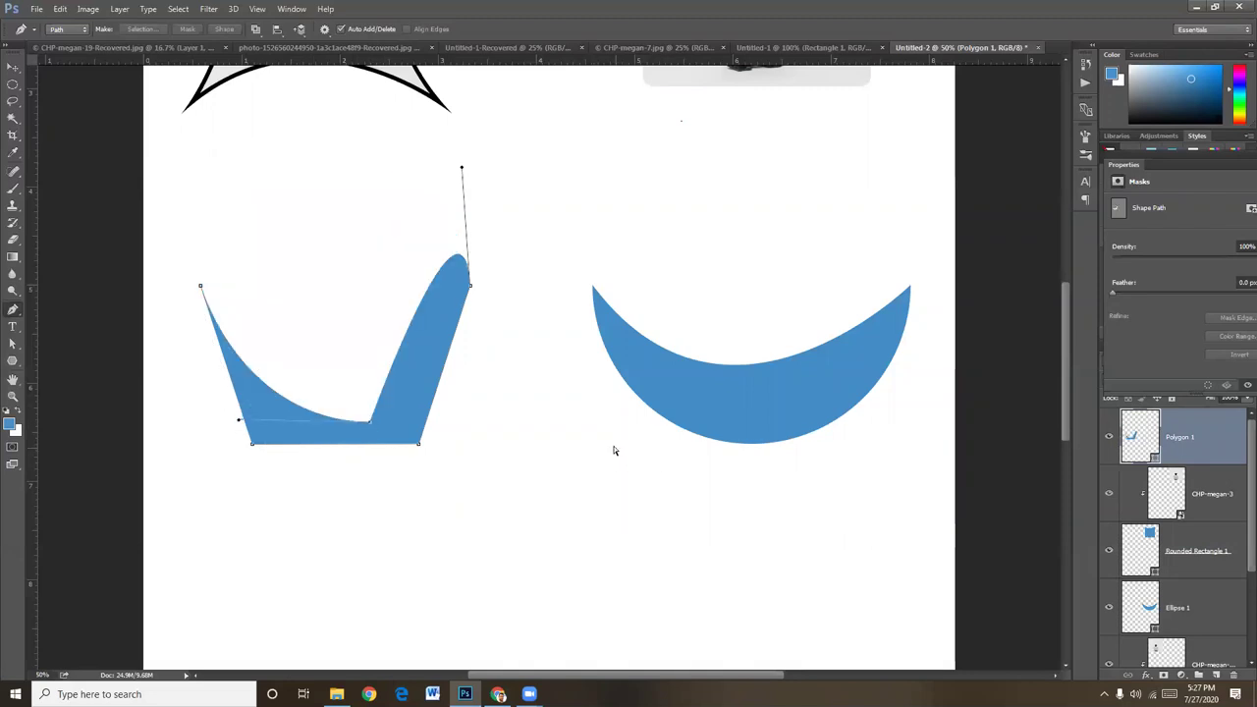
pyautogui.hotkey('ctrl', 'z')
pyautogui.keyDown('ctrl'); pyautogui.click(571, 241); pyautogui.keyUp('ctrl')
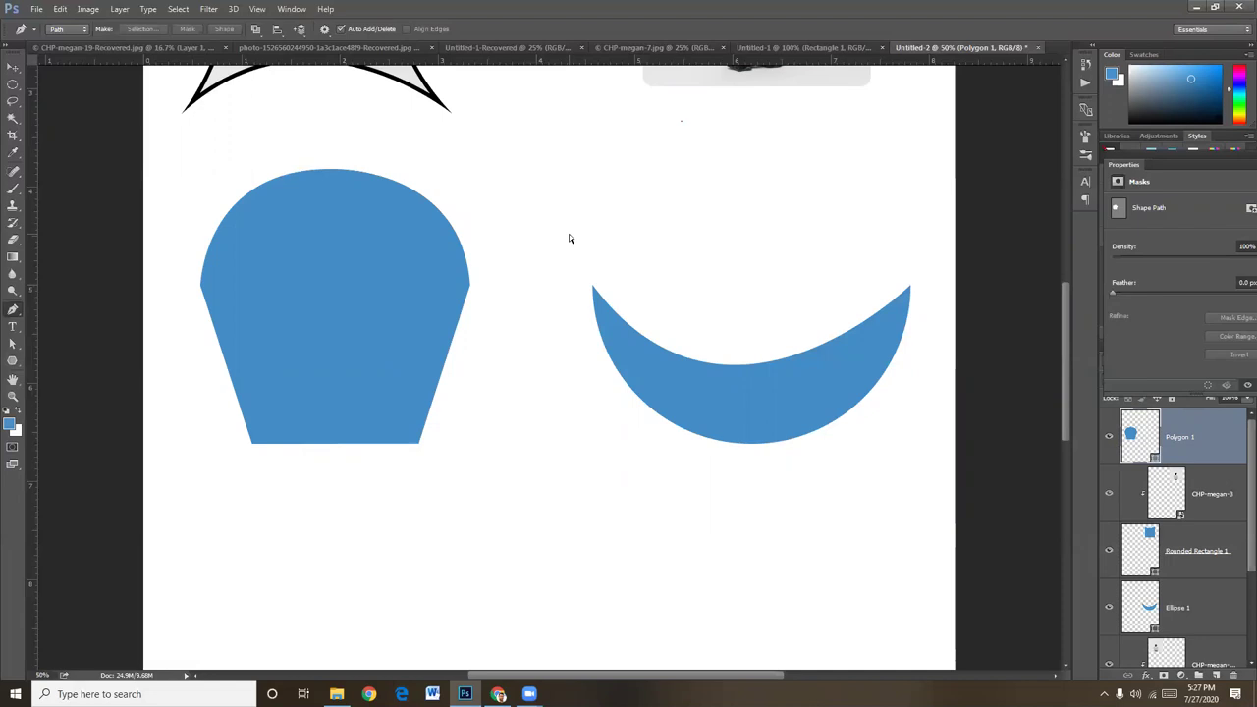
pyautogui.hotkey('ctrl', '-')
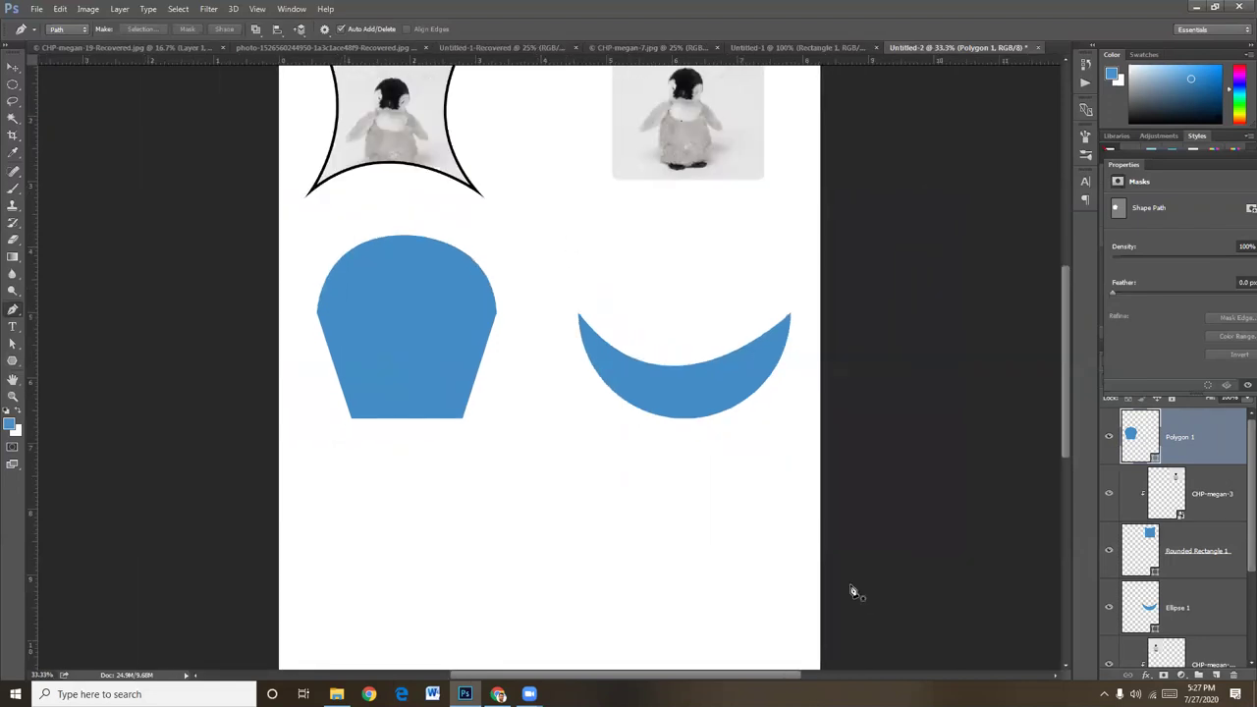